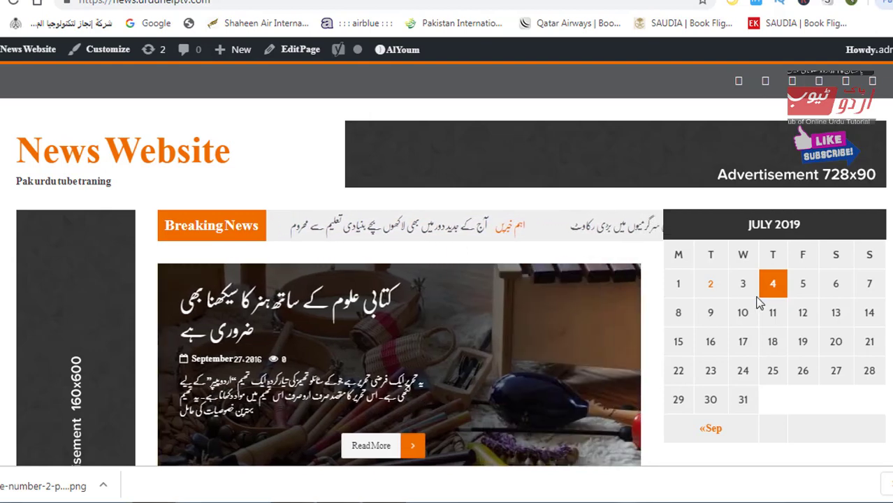
Step: Review the news site's homepage layout, including the header, slider and article sections
{"action": "scroll", "coordinate": [546, 340], "scroll_direction": "down", "scroll_amount": 3}
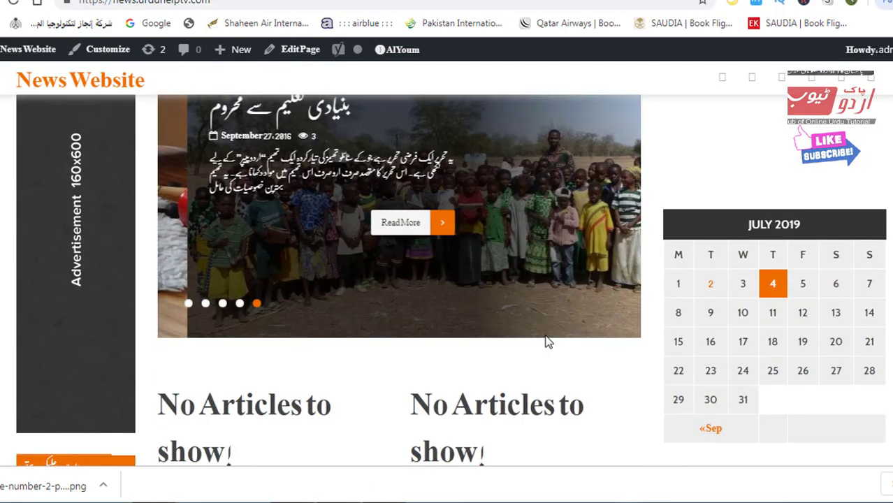
{"action": "scroll", "coordinate": [547, 336], "scroll_direction": "down", "scroll_amount": 5}
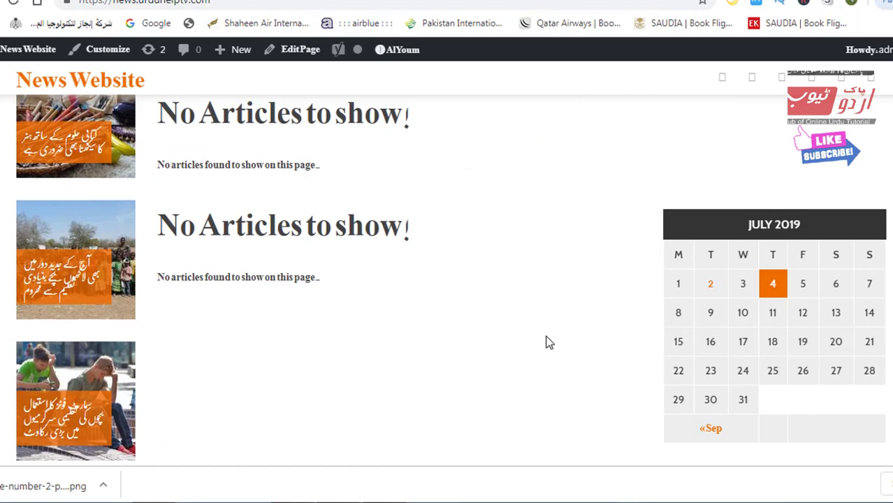
{"action": "scroll", "coordinate": [547, 340], "scroll_direction": "up", "scroll_amount": 8}
{"action": "scroll", "coordinate": [548, 340], "scroll_direction": "up", "scroll_amount": 1}
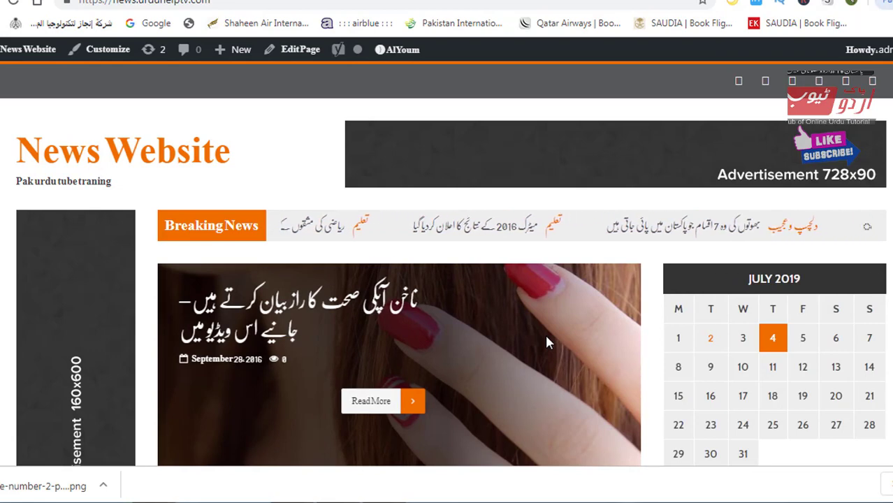
{"action": "scroll", "coordinate": [544, 332], "scroll_direction": "down", "scroll_amount": 3}
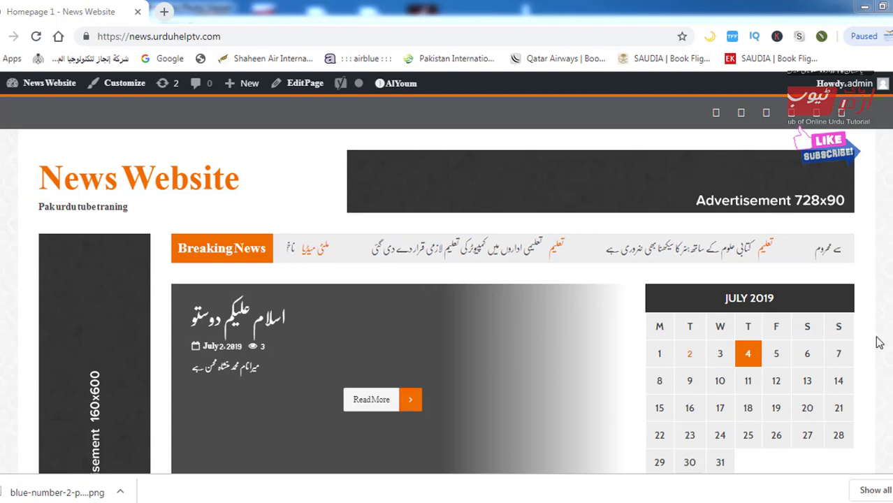
Step: Go to the site's dashboard and open the AlYoum theme options
{"action": "mouse_move", "coordinate": [41, 84]}
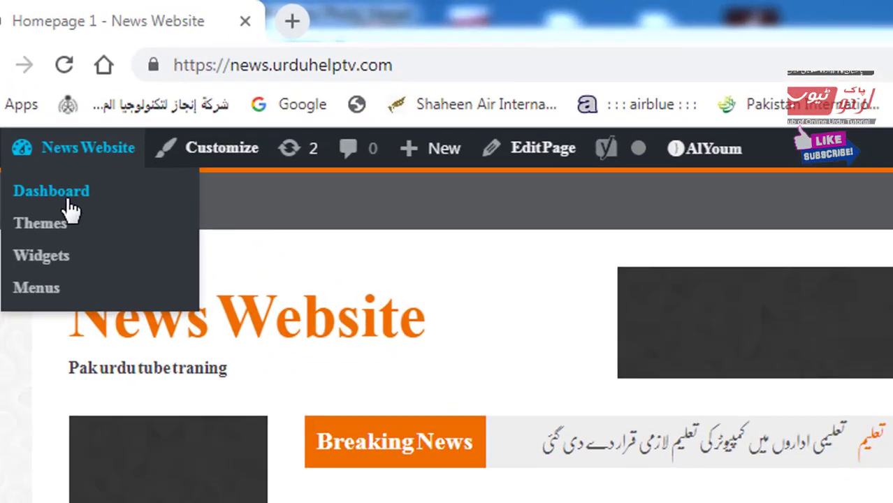
{"action": "left_click", "coordinate": [34, 114]}
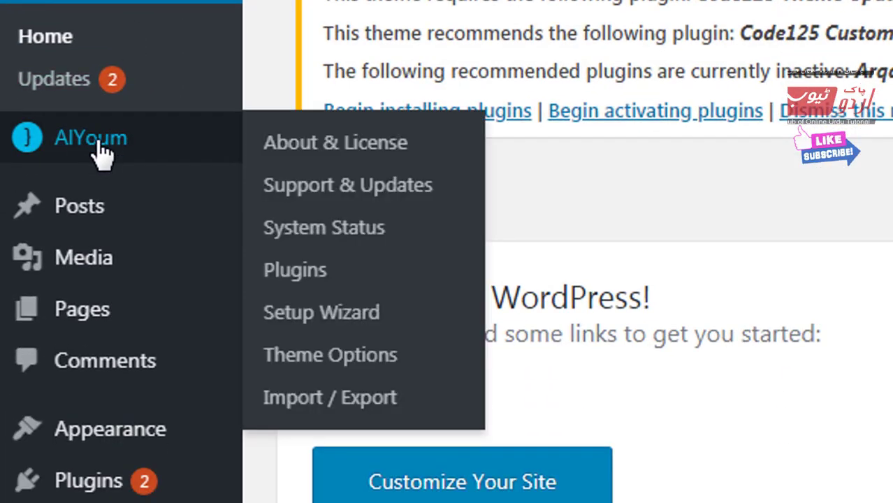
{"action": "left_click", "coordinate": [101, 153]}
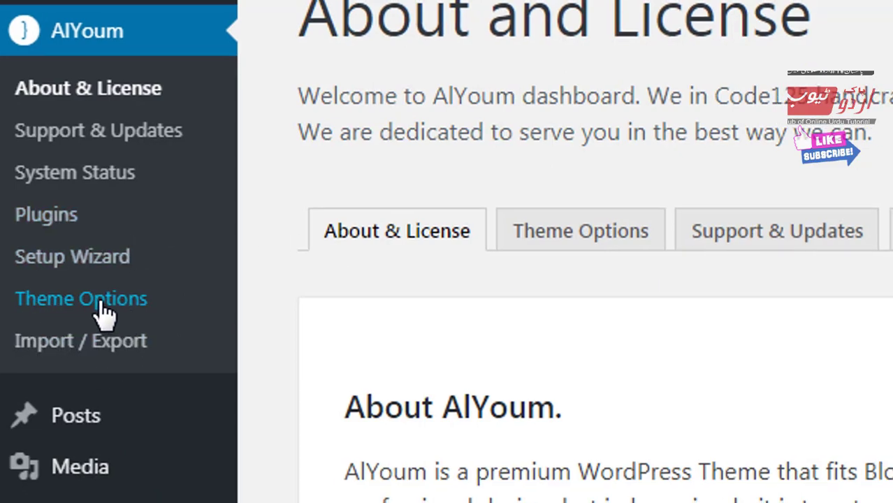
{"action": "left_click", "coordinate": [102, 307]}
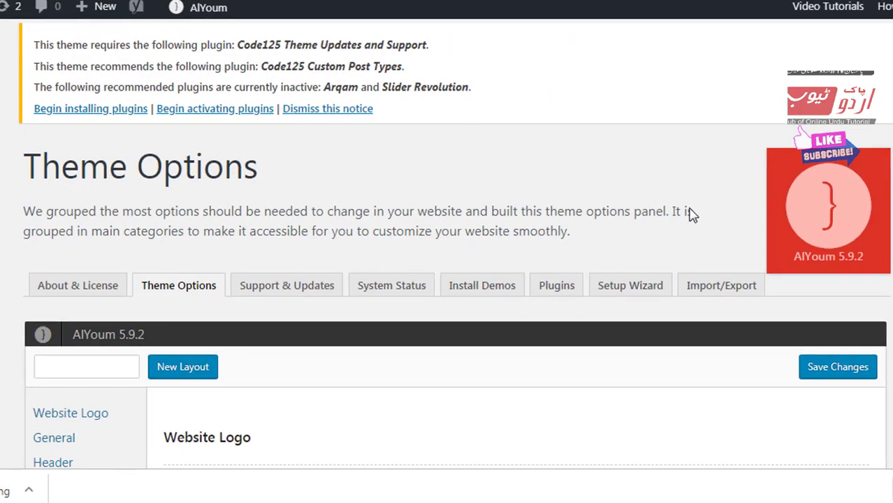
Step: Read the Website Logo instructions in the theme options, including the customizer and Site Identity directions
{"action": "scroll", "coordinate": [688, 214], "scroll_direction": "down", "scroll_amount": 3}
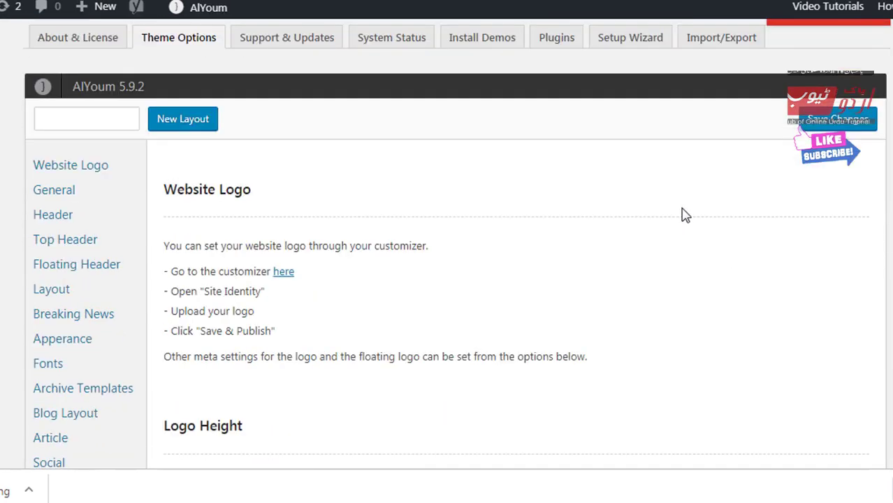
{"action": "scroll", "coordinate": [684, 215], "scroll_direction": "down", "scroll_amount": 1}
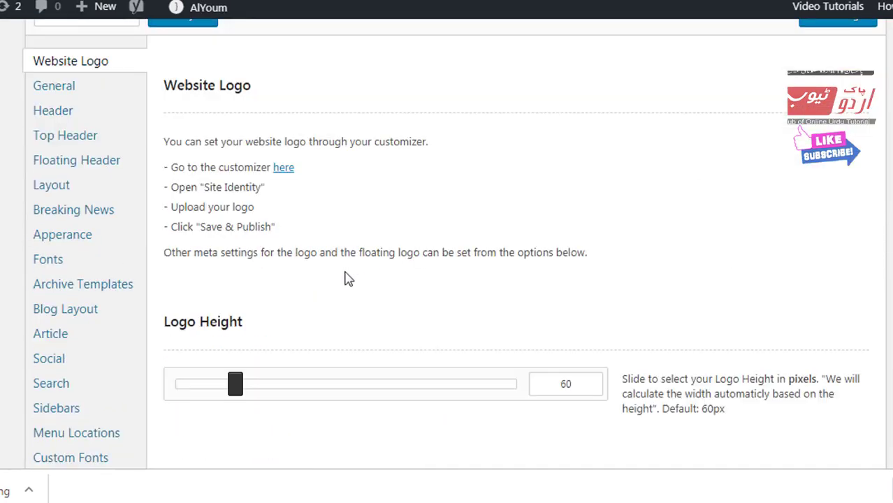
{"action": "scroll", "coordinate": [452, 241], "scroll_direction": "up", "scroll_amount": 2}
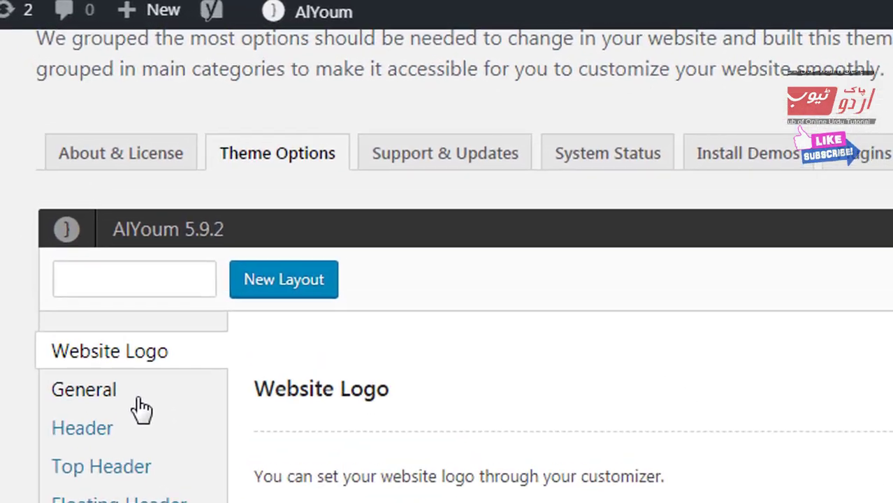
{"action": "left_click_drag", "start_coordinate": [29, 340], "coordinate": [212, 393]}
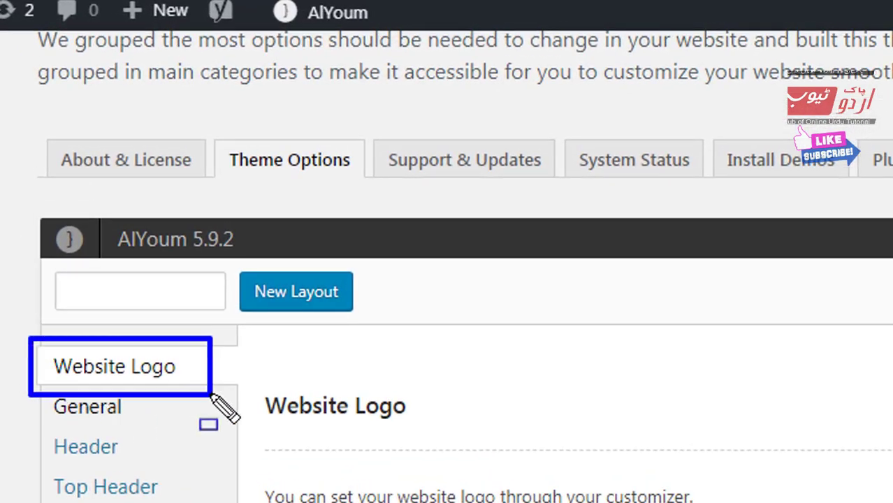
{"action": "key", "text": "Escape"}
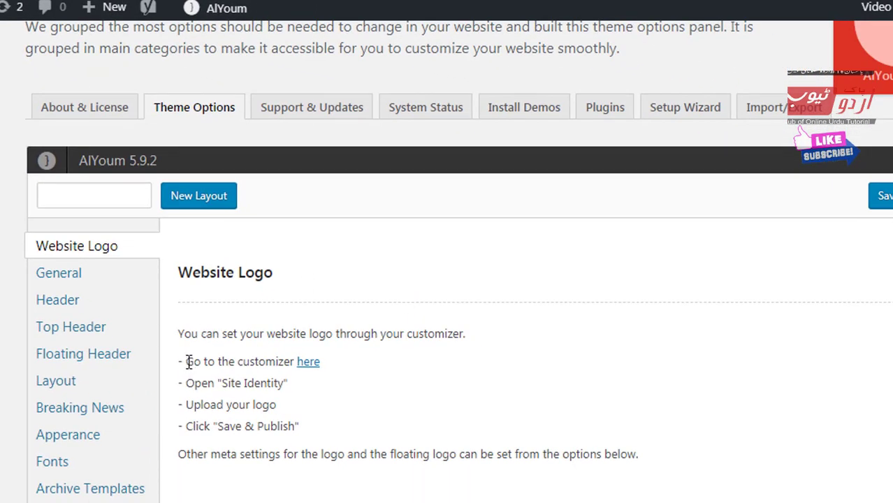
{"action": "left_click_drag", "start_coordinate": [188, 363], "coordinate": [341, 368]}
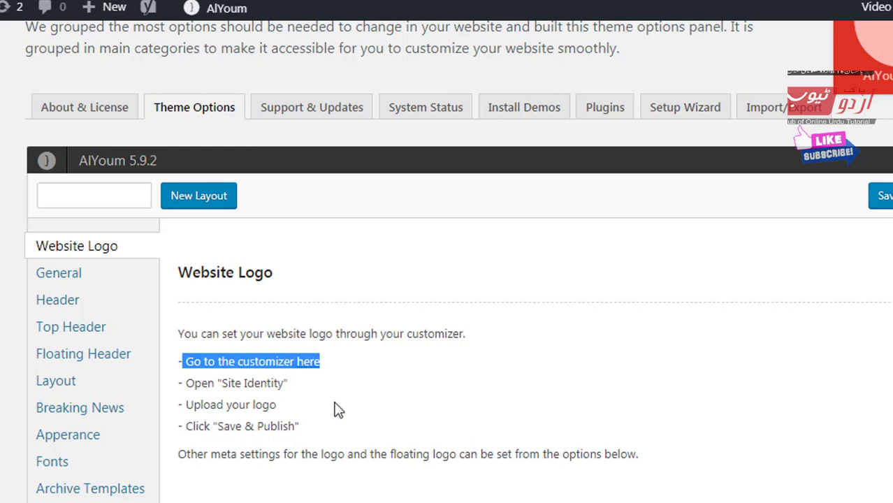
{"action": "left_click", "coordinate": [353, 381]}
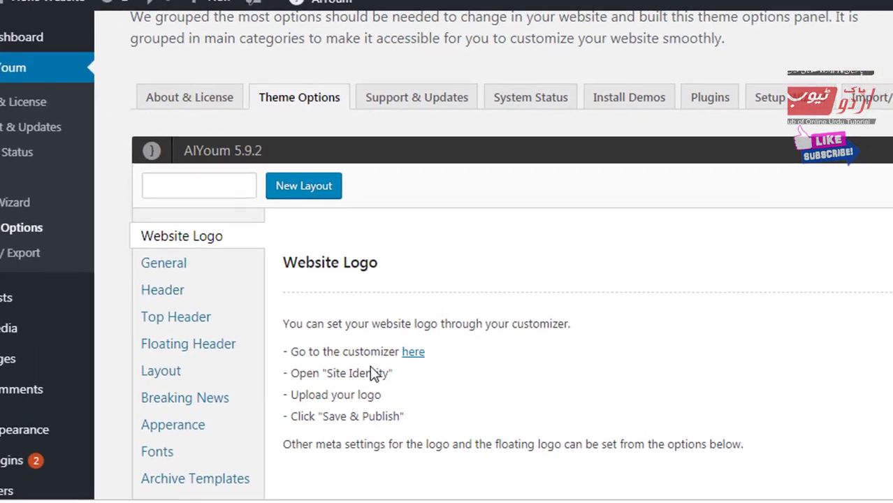
{"action": "mouse_move", "coordinate": [17, 433]}
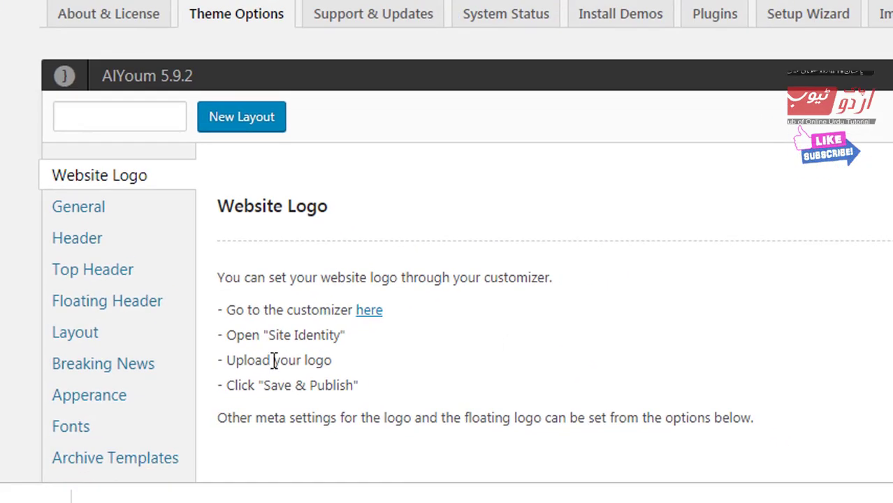
{"action": "left_click_drag", "start_coordinate": [230, 336], "coordinate": [339, 341]}
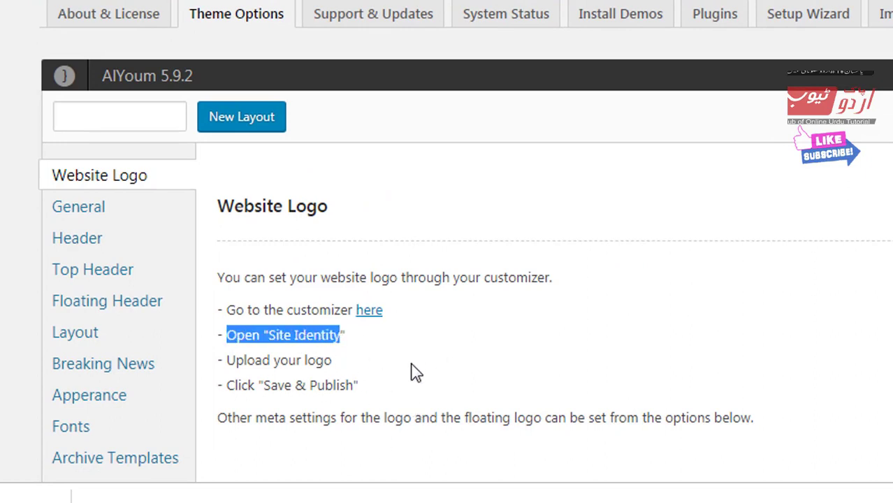
{"action": "left_click", "coordinate": [362, 360]}
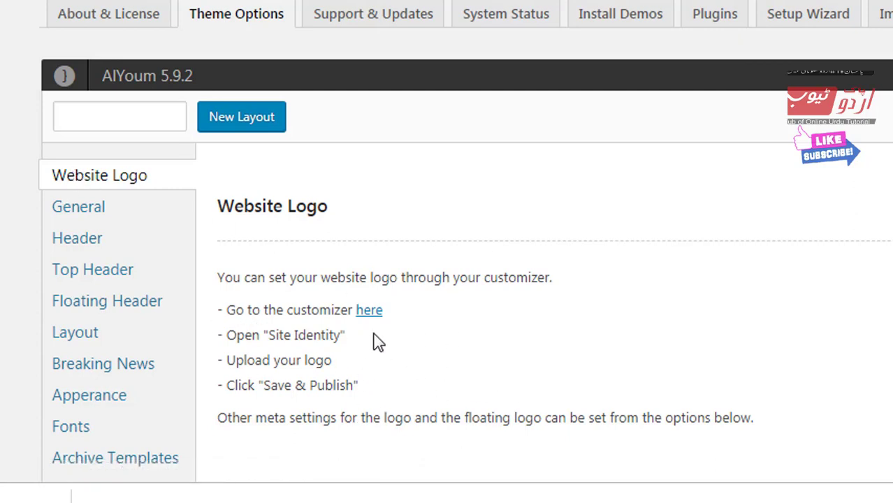
Step: Open the customizer through the link in the logo instructions and go to the Site Identity settings
{"action": "left_click", "coordinate": [368, 313]}
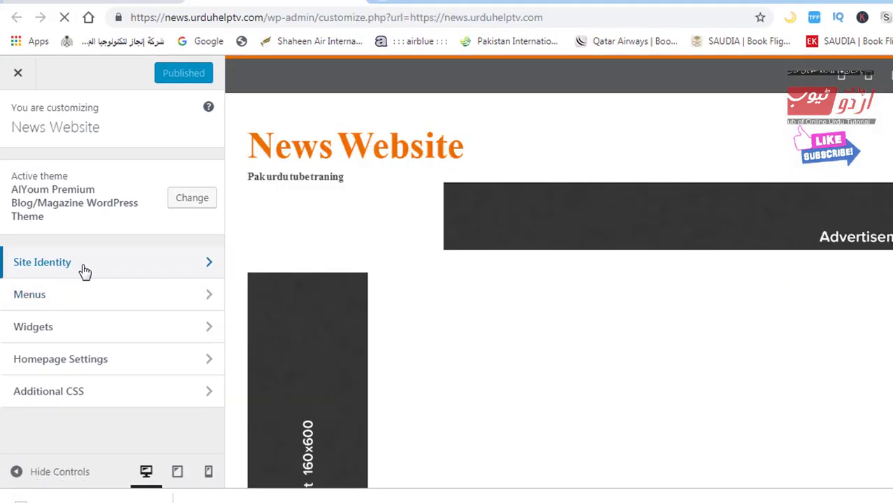
{"action": "left_click", "coordinate": [84, 269]}
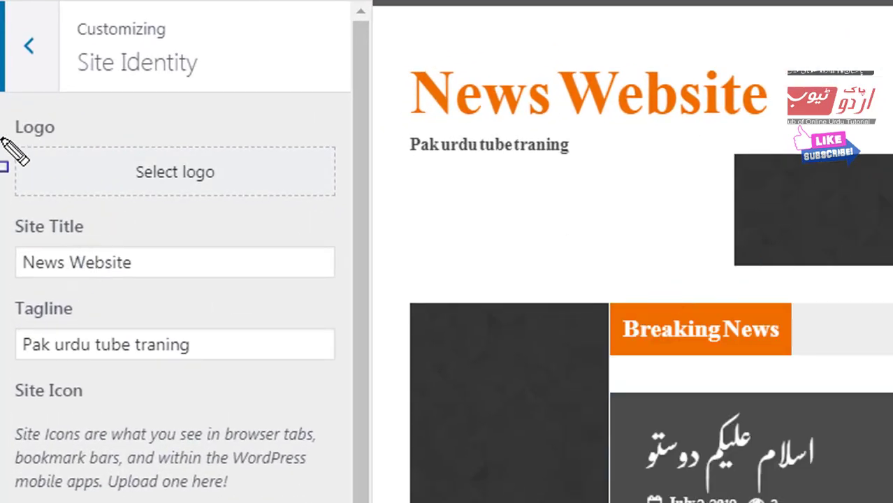
{"action": "mouse_move", "coordinate": [5, 108]}
{"action": "left_mouse_down"}
{"action": "mouse_move", "coordinate": [95, 194]}
{"action": "mouse_move", "coordinate": [327, 230]}
{"action": "left_mouse_up"}
{"action": "key", "text": "Escape"}
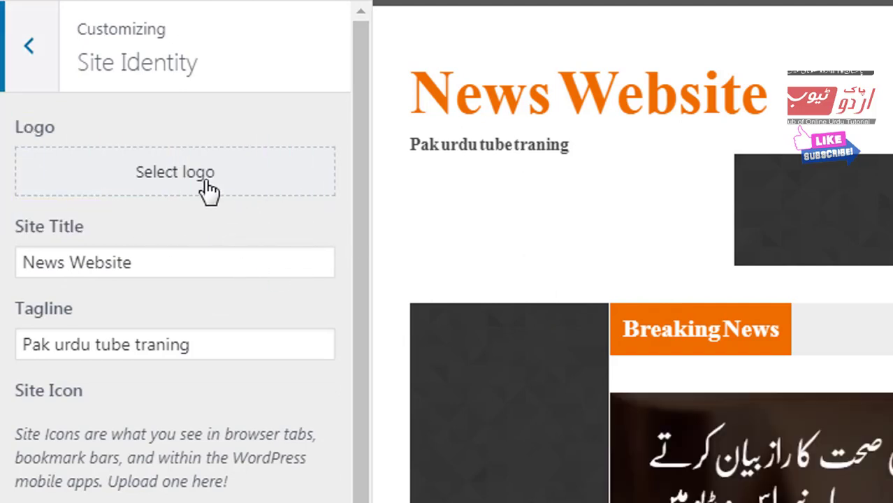
Step: Upload the "web logo" image from the Desktop as the site logo file
{"action": "left_click", "coordinate": [206, 190]}
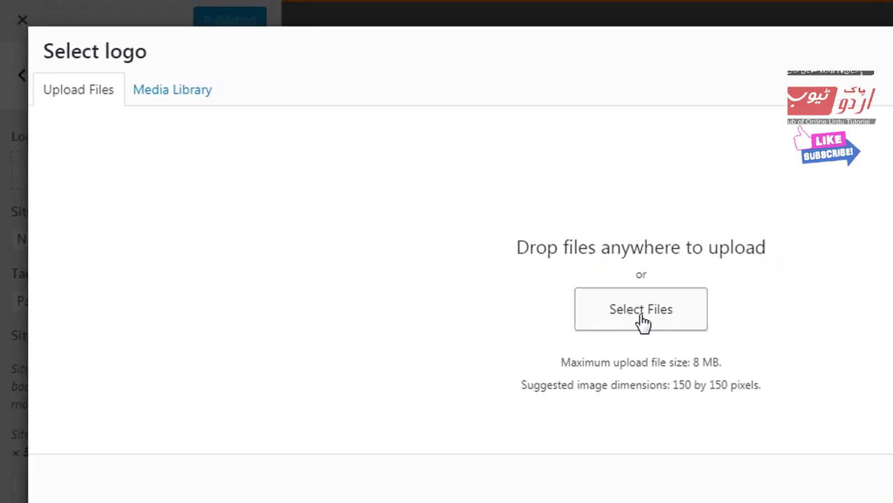
{"action": "left_click_drag", "start_coordinate": [552, 272], "coordinate": [713, 351]}
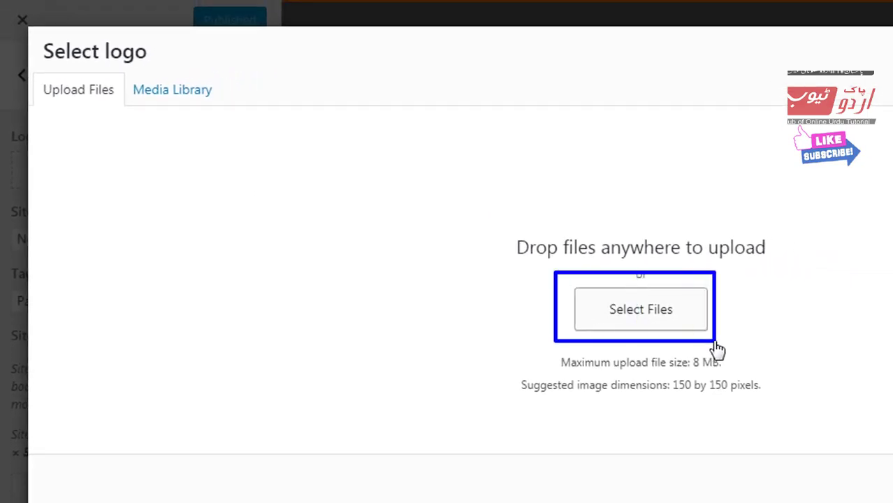
{"action": "key", "text": "Escape"}
{"action": "left_click", "coordinate": [676, 317]}
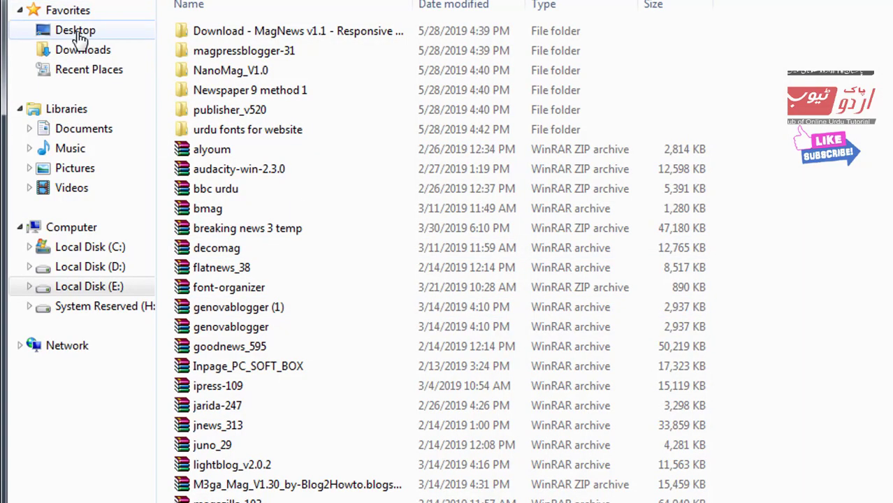
{"action": "left_click", "coordinate": [76, 31]}
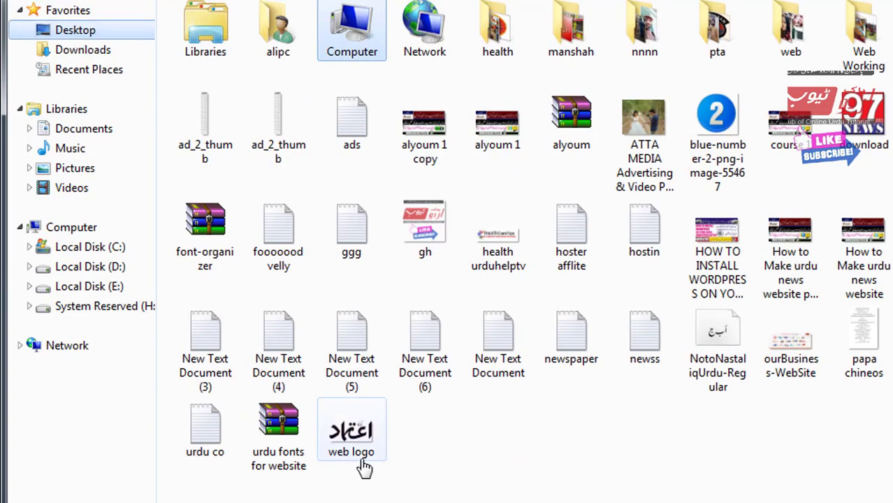
{"action": "left_click", "coordinate": [361, 454]}
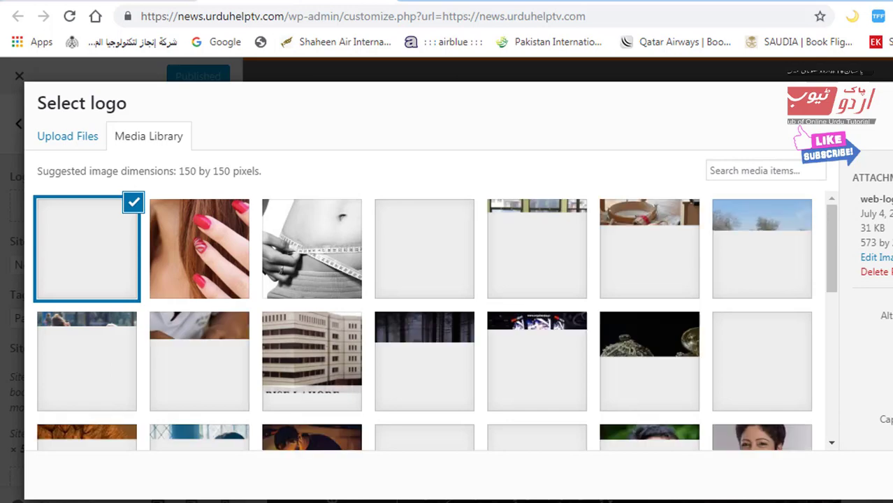
Step: Use the uploaded image as the logo, extending the crop area to its full width before cropping
{"action": "left_click", "coordinate": [891, 475]}
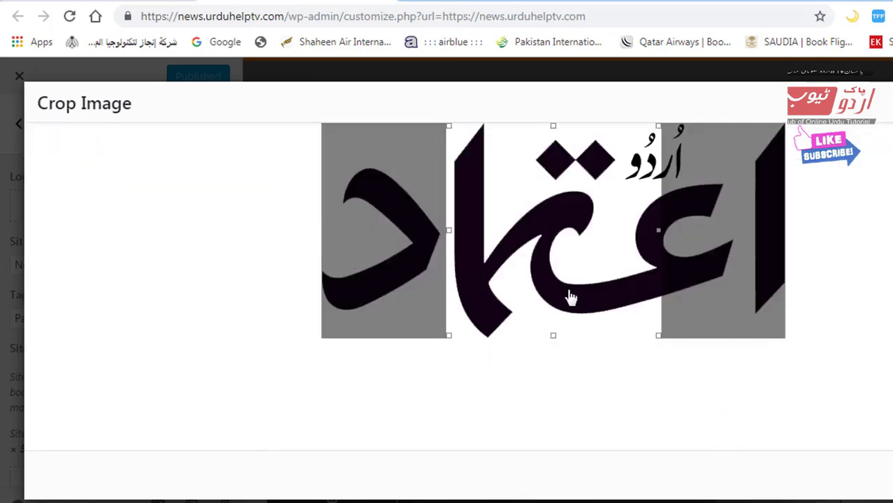
{"action": "left_click_drag", "start_coordinate": [665, 241], "coordinate": [685, 241]}
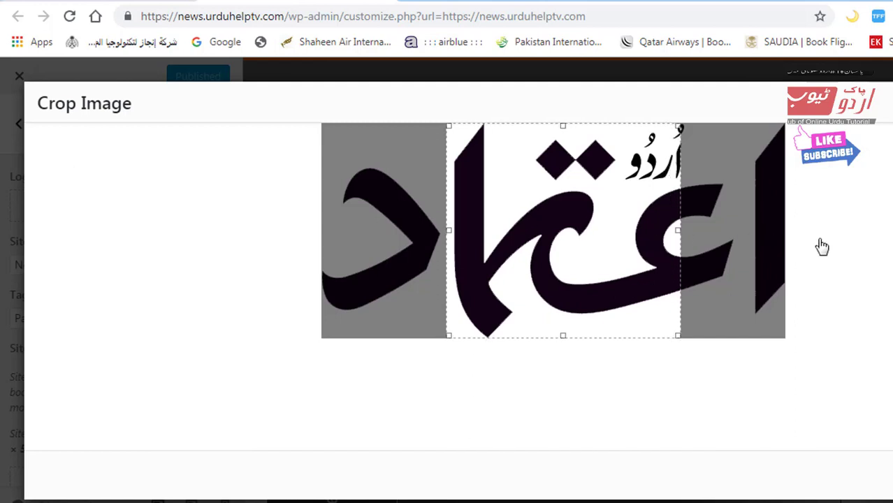
{"action": "left_click_drag", "start_coordinate": [822, 246], "coordinate": [791, 259]}
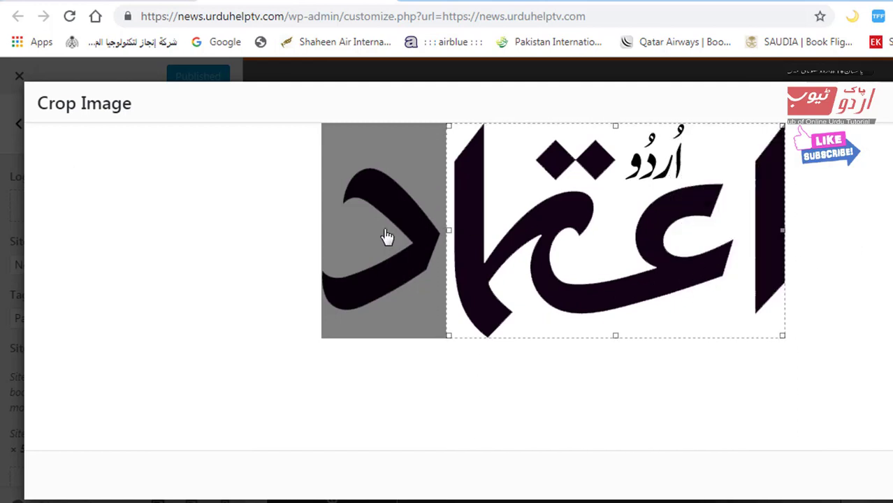
{"action": "left_click_drag", "start_coordinate": [387, 238], "coordinate": [293, 246]}
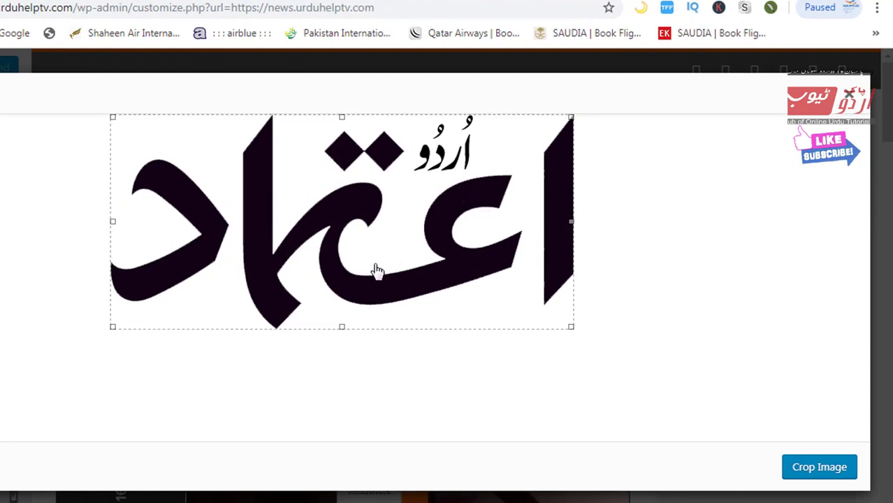
{"action": "mouse_move", "coordinate": [76, 93]}
{"action": "left_mouse_down"}
{"action": "mouse_move", "coordinate": [223, 153]}
{"action": "mouse_move", "coordinate": [733, 412]}
{"action": "mouse_move", "coordinate": [651, 399]}
{"action": "left_mouse_up"}
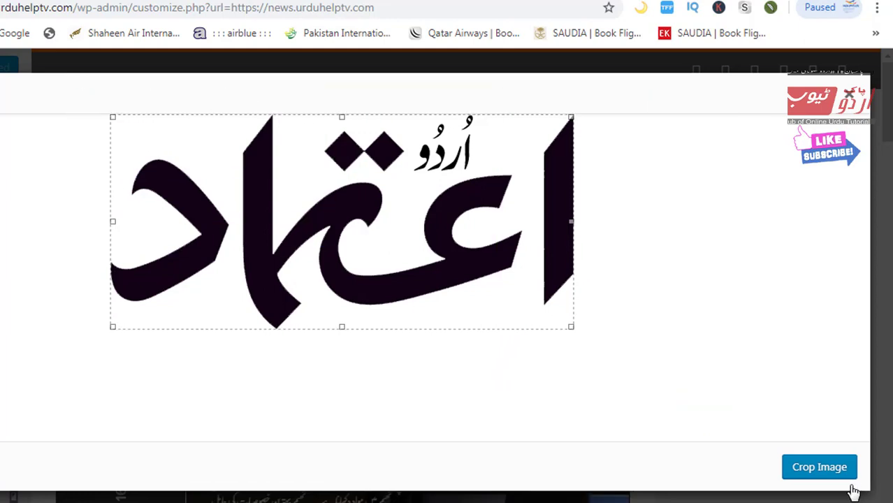
{"action": "mouse_move", "coordinate": [751, 443]}
{"action": "left_mouse_down"}
{"action": "mouse_move", "coordinate": [776, 466]}
{"action": "mouse_move", "coordinate": [876, 489]}
{"action": "left_mouse_up"}
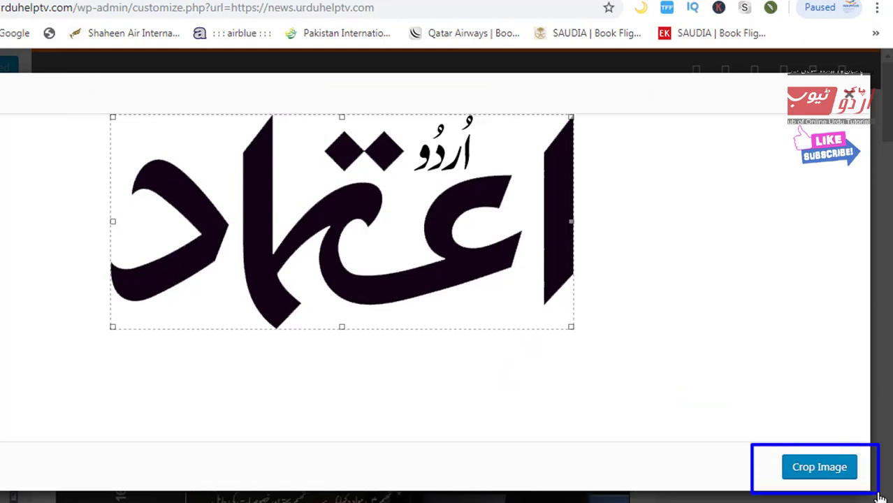
{"action": "left_click", "coordinate": [838, 474]}
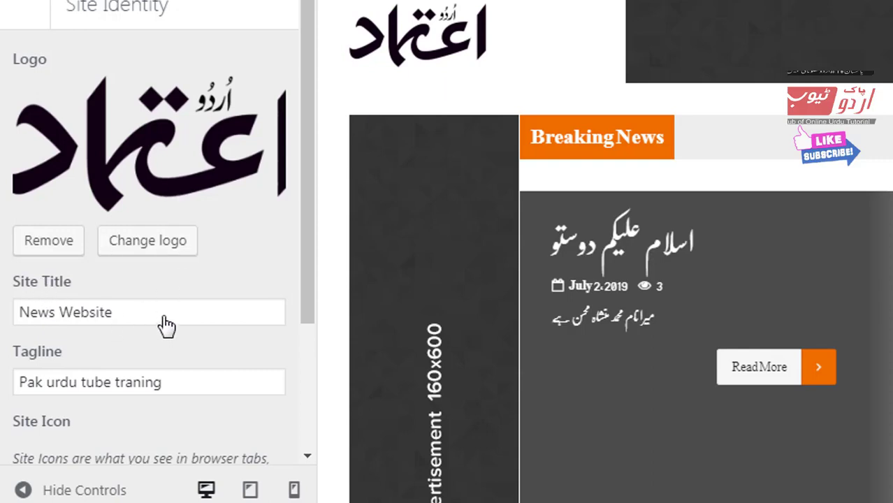
Step: Replace the site title with "Pakistan No 1 Urdu news website"
{"action": "left_click_drag", "start_coordinate": [166, 325], "coordinate": [20, 329]}
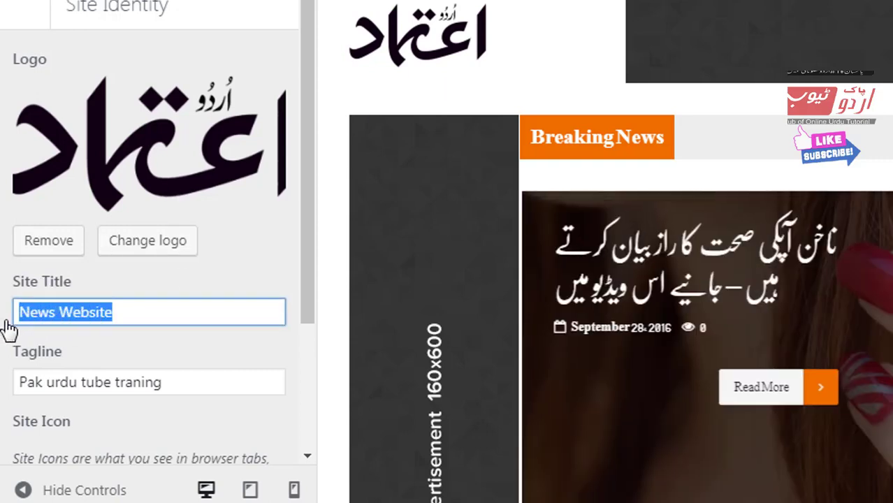
{"action": "key", "text": "BackSpace"}
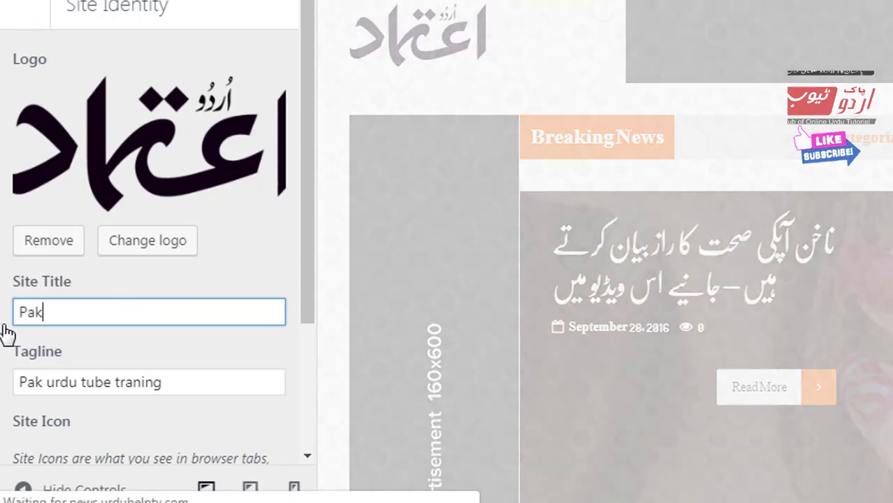
{"action": "type", "text": "Pakistan No 1"}
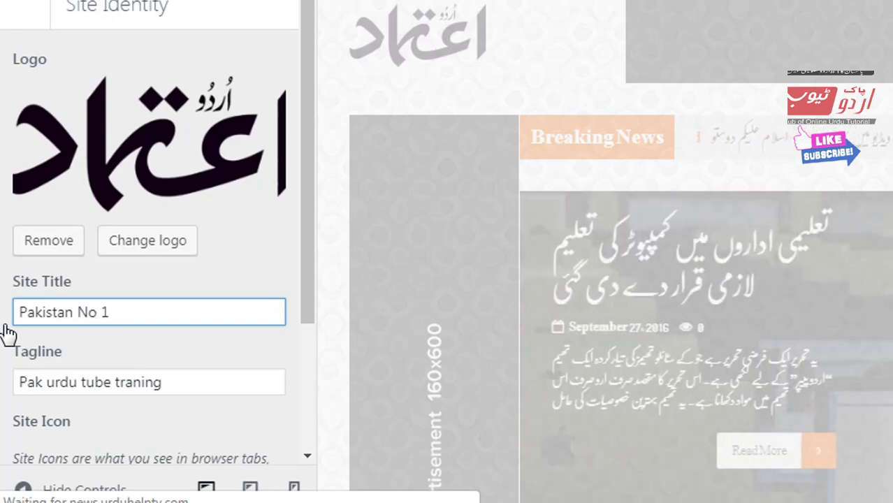
{"action": "type", "text": " Urdu n"}
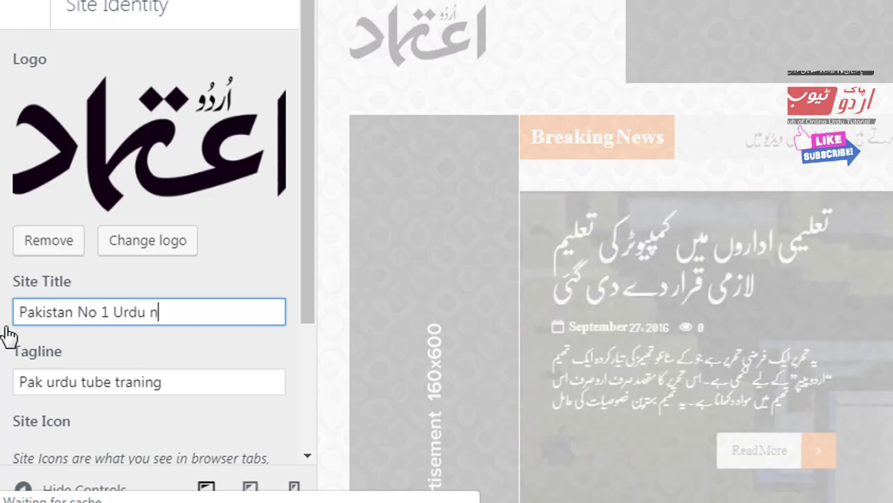
{"action": "type", "text": "ews websi"}
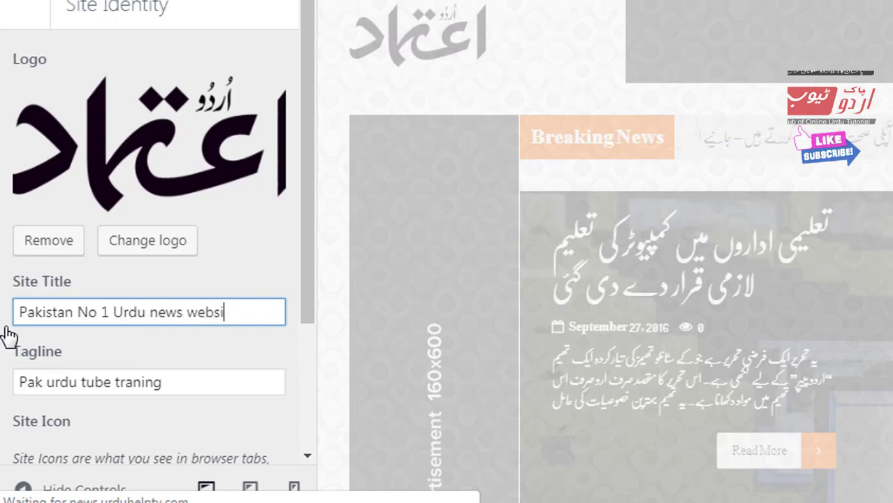
{"action": "type", "text": "te"}
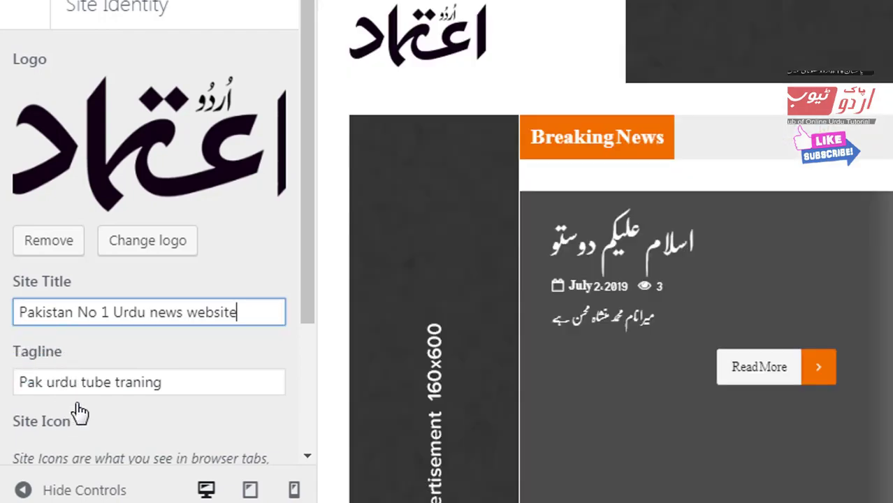
Step: Replace the tagline with "World news"
{"action": "left_click_drag", "start_coordinate": [184, 390], "coordinate": [16, 391]}
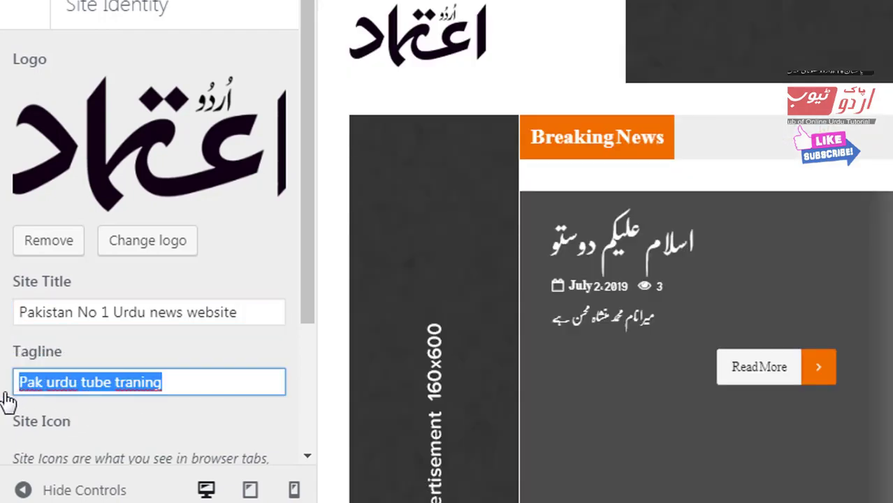
{"action": "key", "text": "BackSpace"}
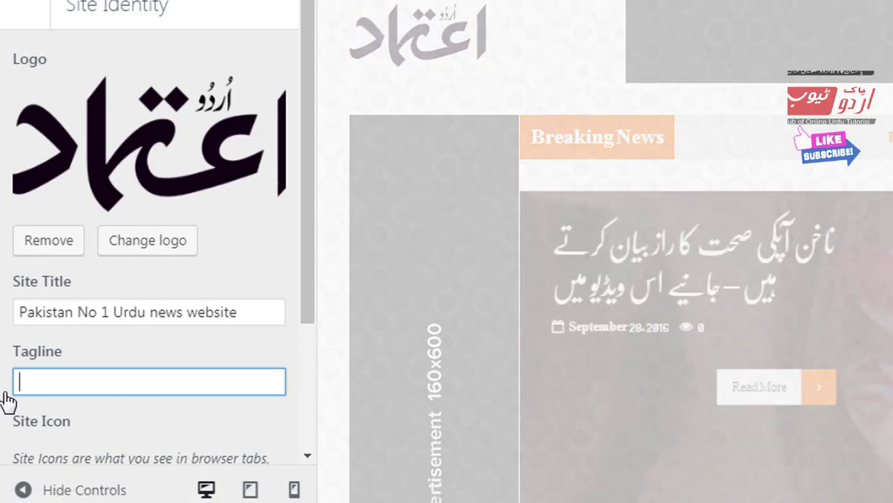
{"action": "type", "text": "World"}
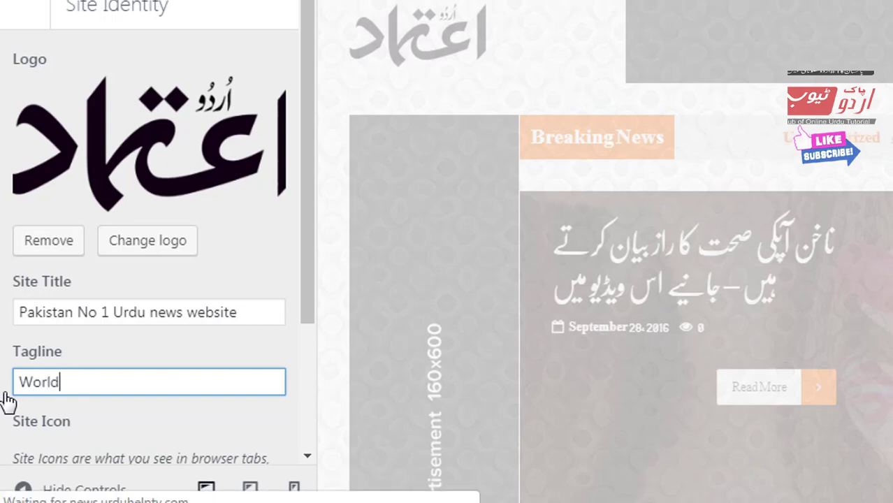
{"action": "type", "text": " fa"}
{"action": "key", "text": "BackSpace"}
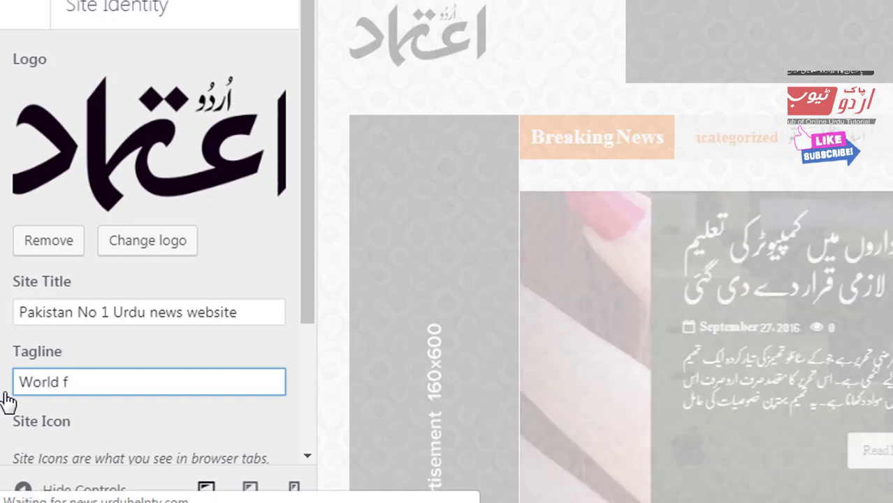
{"action": "key", "text": "BackSpace"}
{"action": "type", "text": "news"}
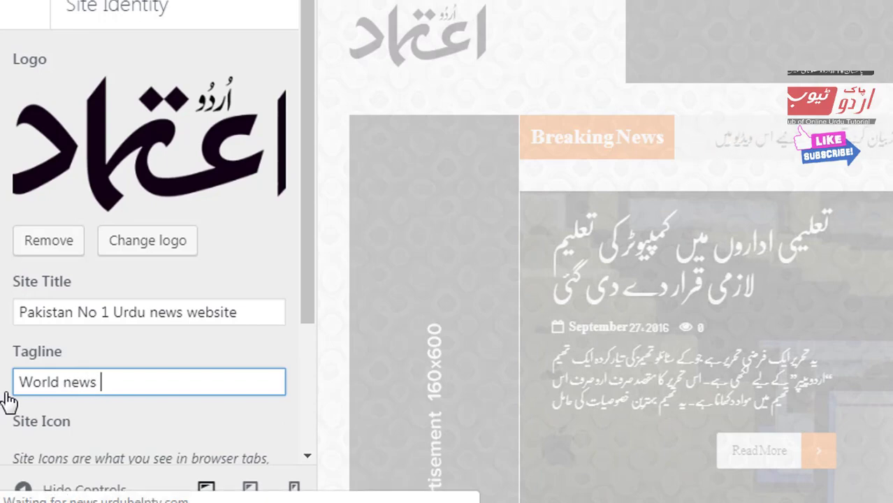
Step: Look at the browser tab icon of the customizer and open Facebook and YouTube in new tabs to compare their site icons
{"action": "scroll", "coordinate": [185, 318], "scroll_direction": "down", "scroll_amount": 3}
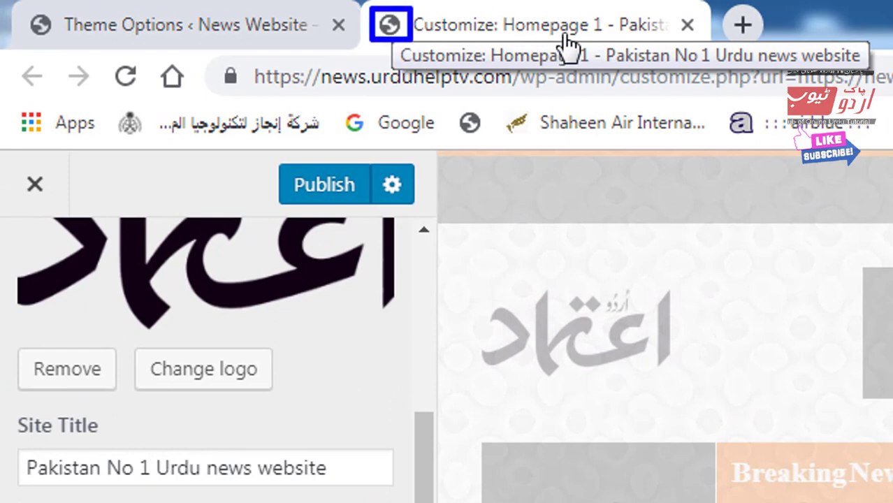
{"action": "left_click", "coordinate": [743, 26]}
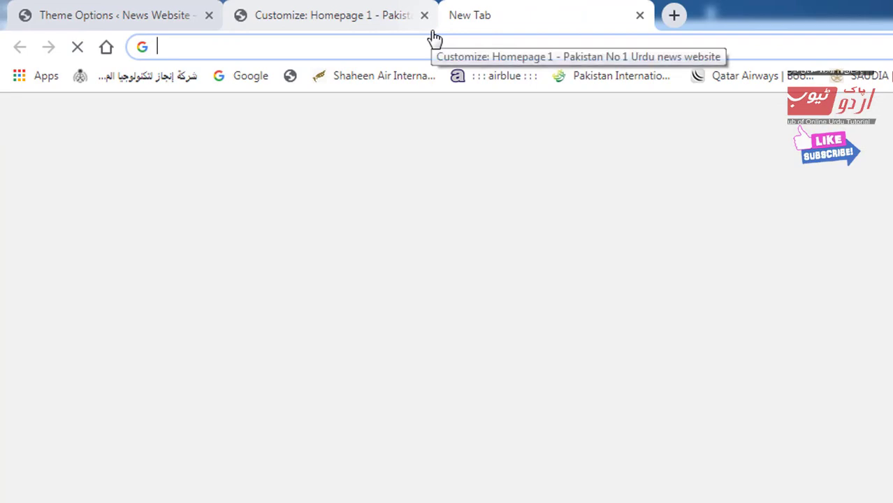
{"action": "type", "text": "f"}
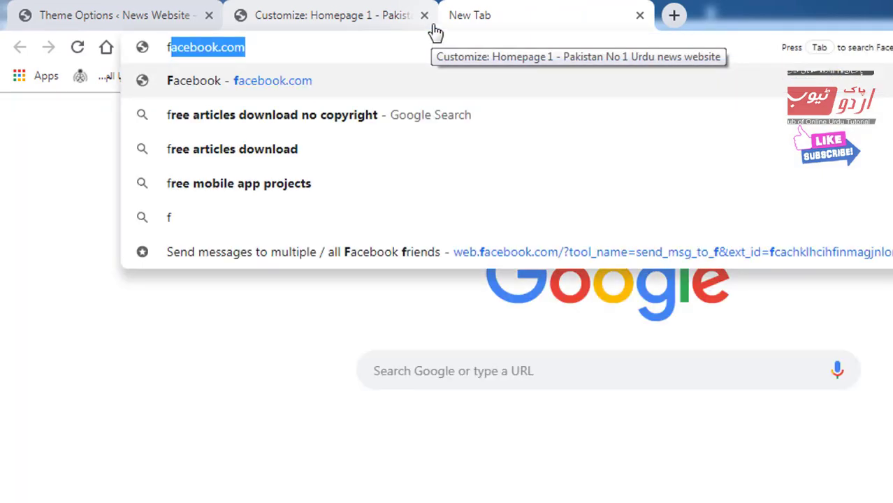
{"action": "key", "text": "Return"}
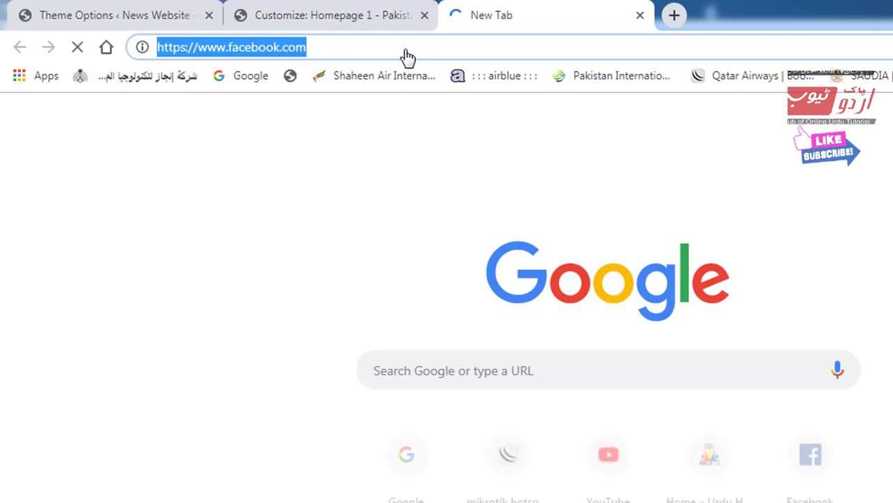
{"action": "left_click", "coordinate": [673, 15]}
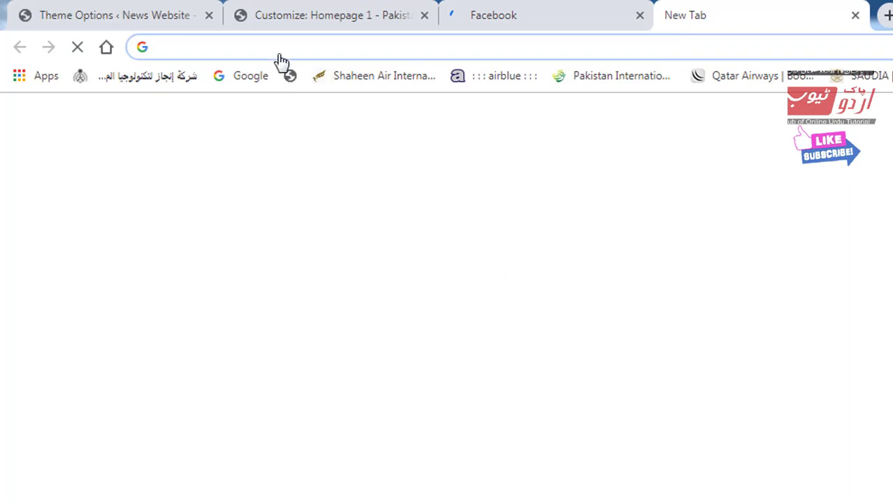
{"action": "type", "text": "y"}
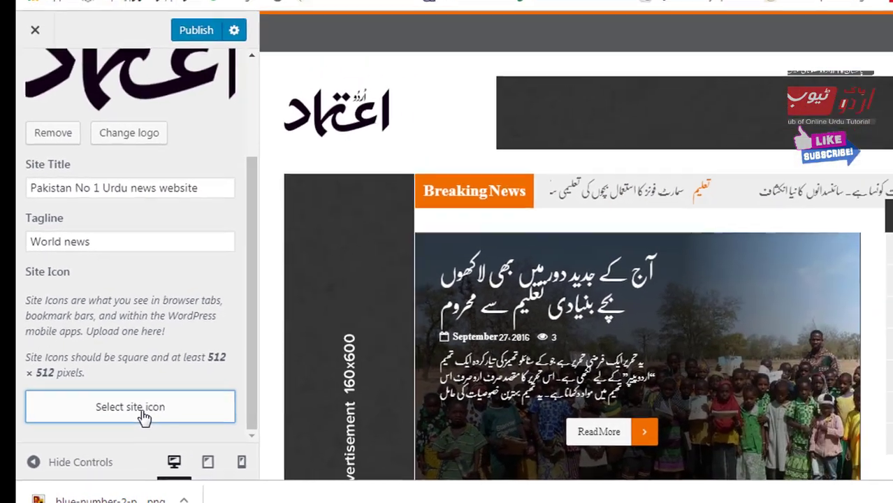
Step: Choose the media library picture of social media cubes flanked by two police figures as the site icon image
{"action": "left_click", "coordinate": [314, 304]}
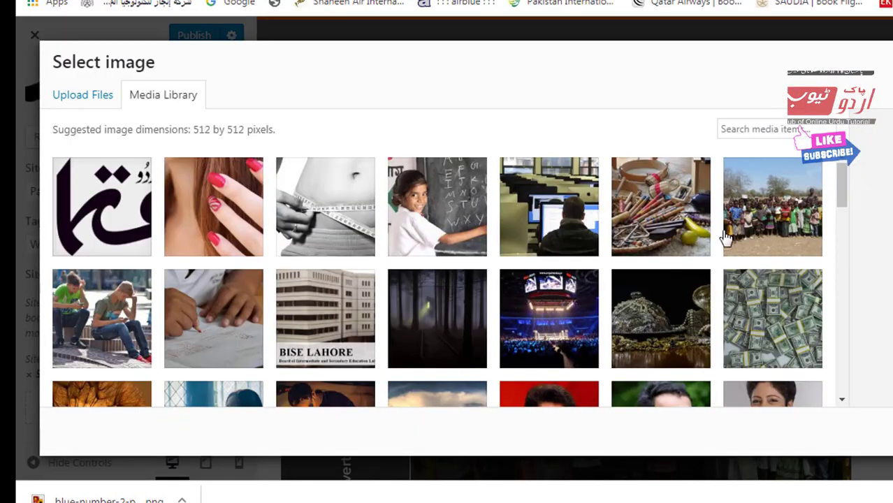
{"action": "scroll", "coordinate": [726, 237], "scroll_direction": "down", "scroll_amount": 15}
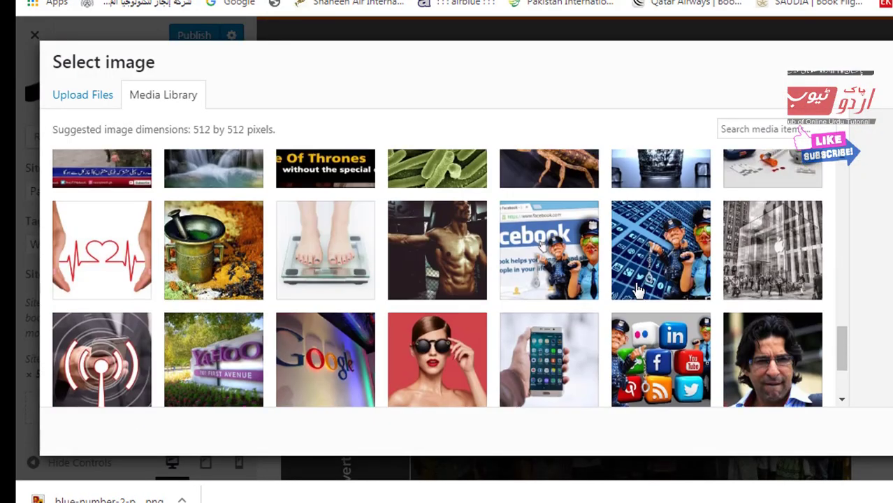
{"action": "scroll", "coordinate": [638, 290], "scroll_direction": "down", "scroll_amount": 2}
{"action": "scroll", "coordinate": [637, 290], "scroll_direction": "up", "scroll_amount": 3}
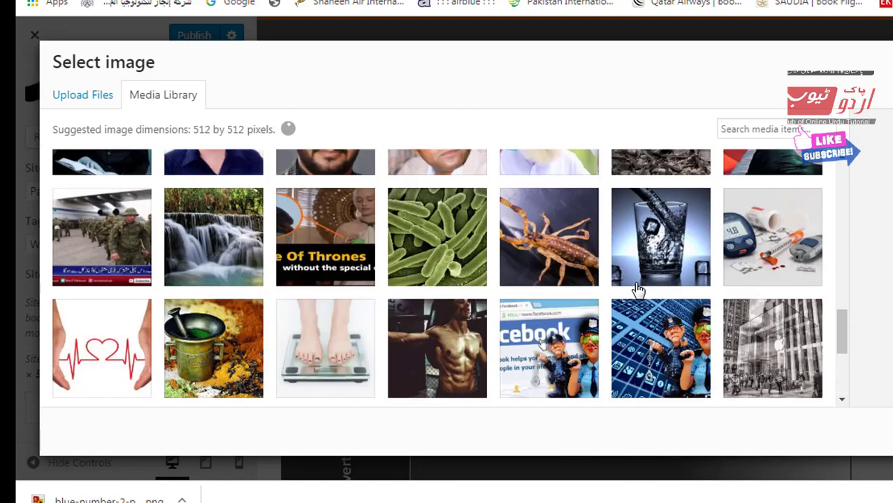
{"action": "scroll", "coordinate": [648, 306], "scroll_direction": "down", "scroll_amount": 3}
{"action": "left_click", "coordinate": [661, 227]}
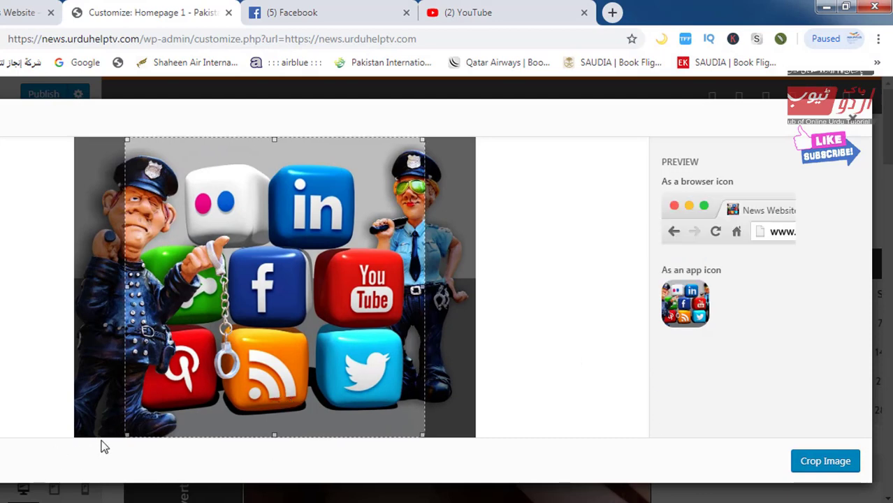
Step: Crop the site icon to a small square around the upper body of the policeman beside the Flickr cube
{"action": "left_click_drag", "start_coordinate": [126, 432], "coordinate": [410, 230]}
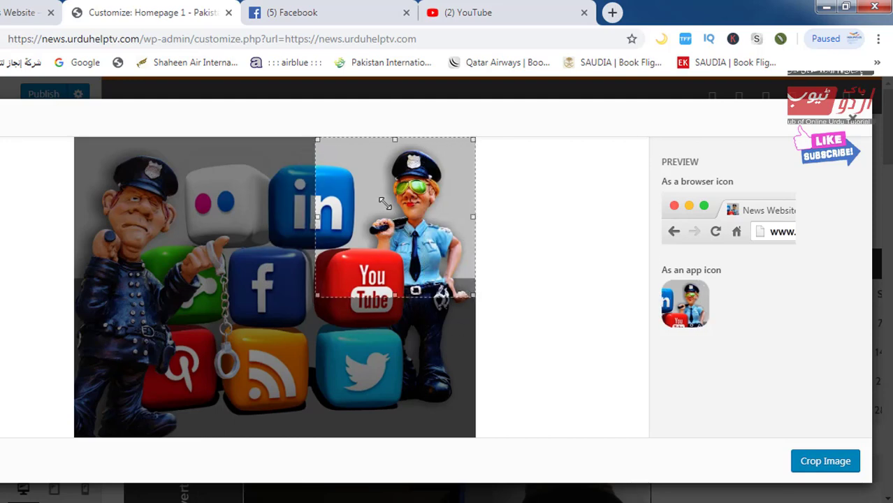
{"action": "left_click_drag", "start_coordinate": [384, 203], "coordinate": [83, 220]}
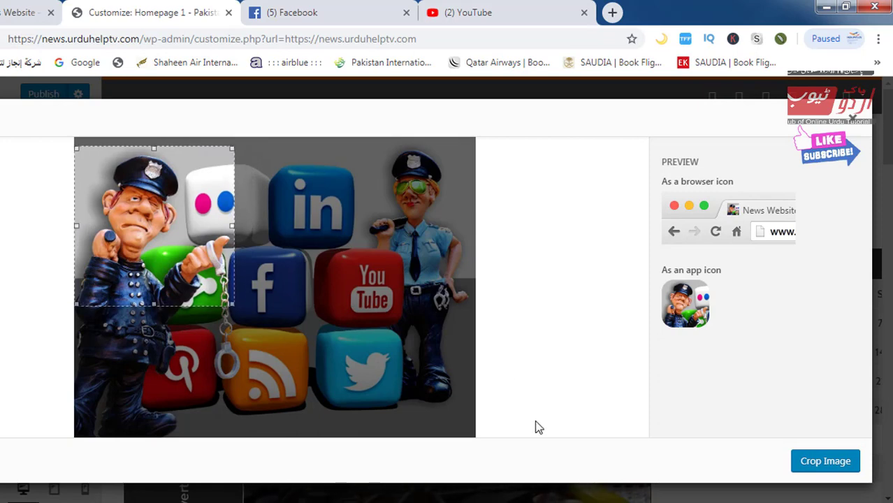
{"action": "left_click", "coordinate": [825, 462]}
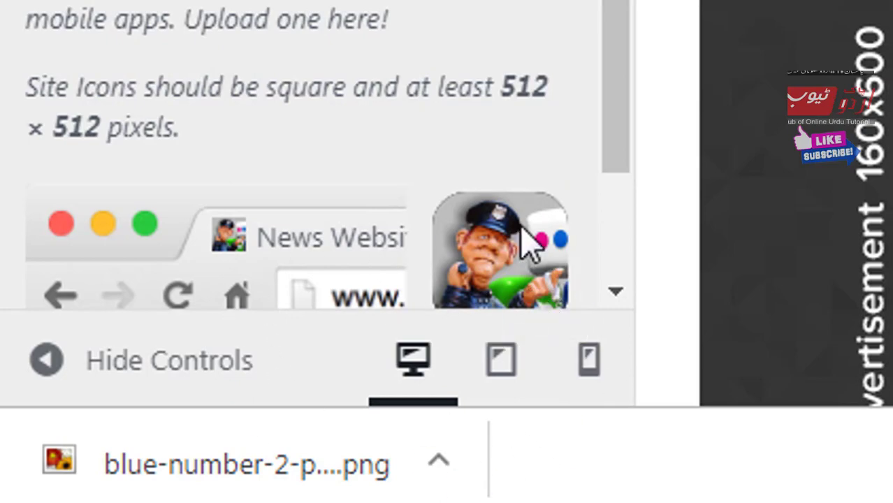
Step: Publish the Site Identity changes and close the customizer
{"action": "scroll", "coordinate": [528, 239], "scroll_direction": "down", "scroll_amount": 2}
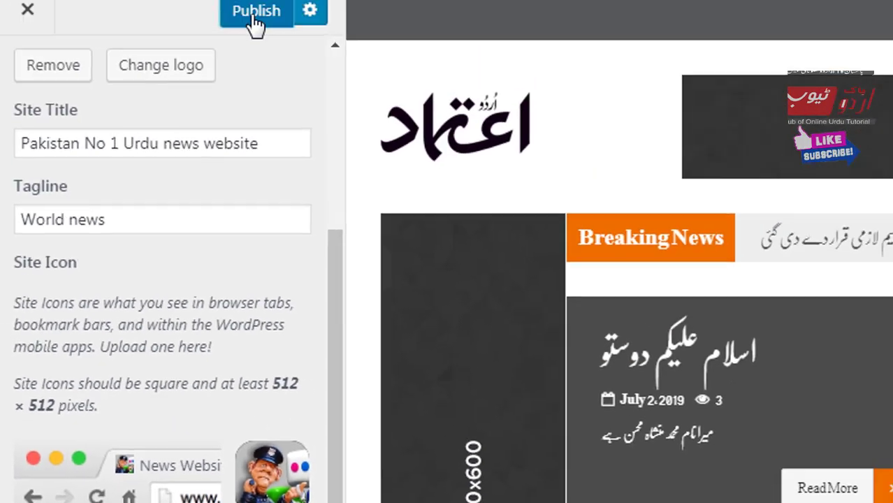
{"action": "left_click", "coordinate": [253, 14]}
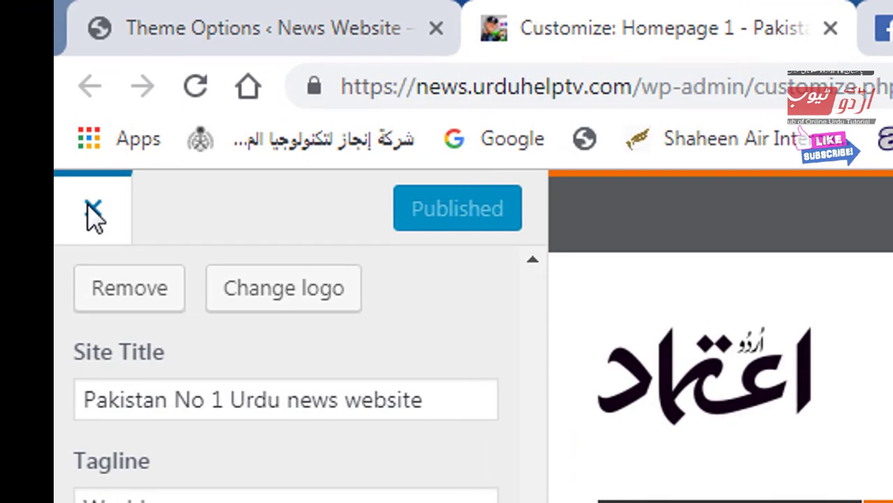
{"action": "left_click", "coordinate": [94, 216]}
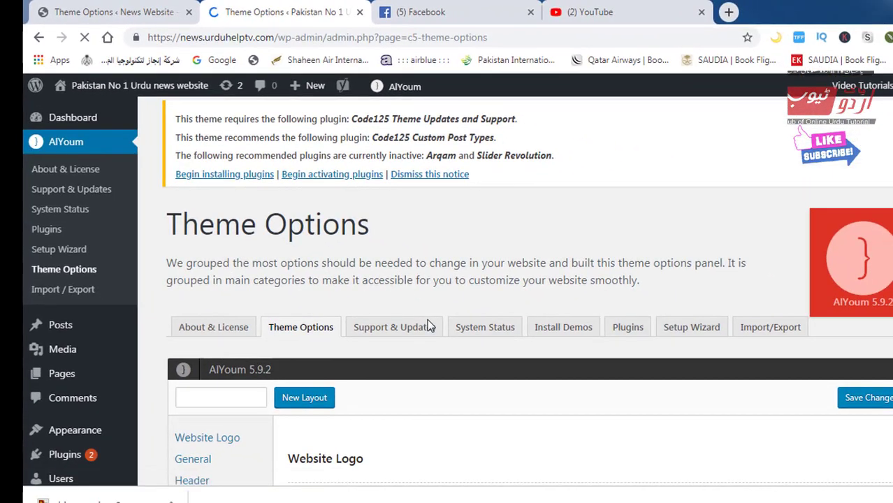
Step: Examine the Logo Height and Main Logo Top Margin settings in the theme options
{"action": "scroll", "coordinate": [461, 349], "scroll_direction": "down", "scroll_amount": 3}
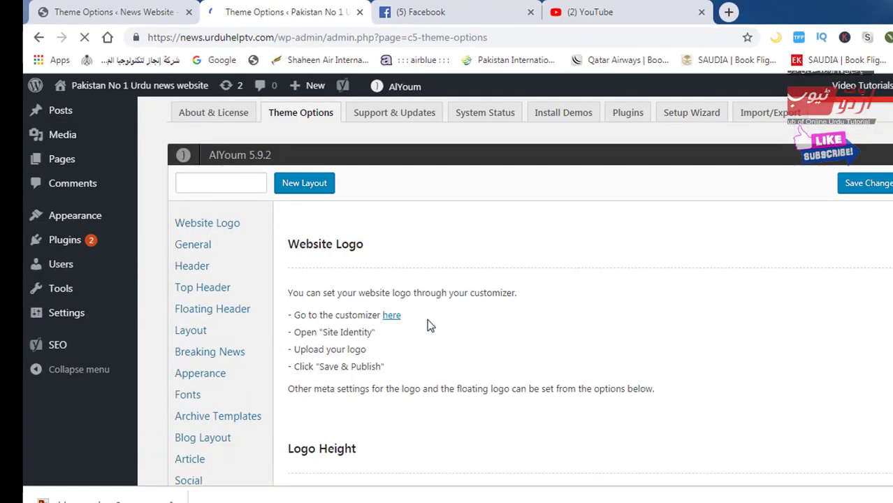
{"action": "scroll", "coordinate": [435, 321], "scroll_direction": "down", "scroll_amount": 1}
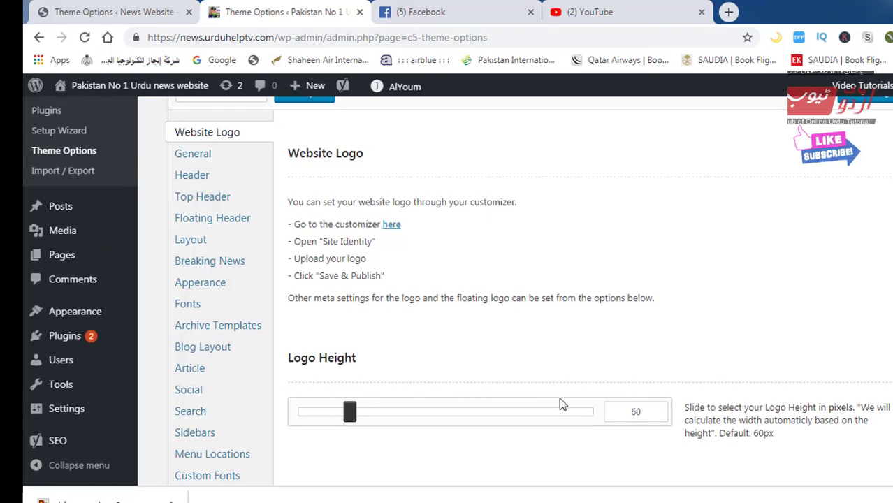
{"action": "scroll", "coordinate": [559, 402], "scroll_direction": "down", "scroll_amount": 2}
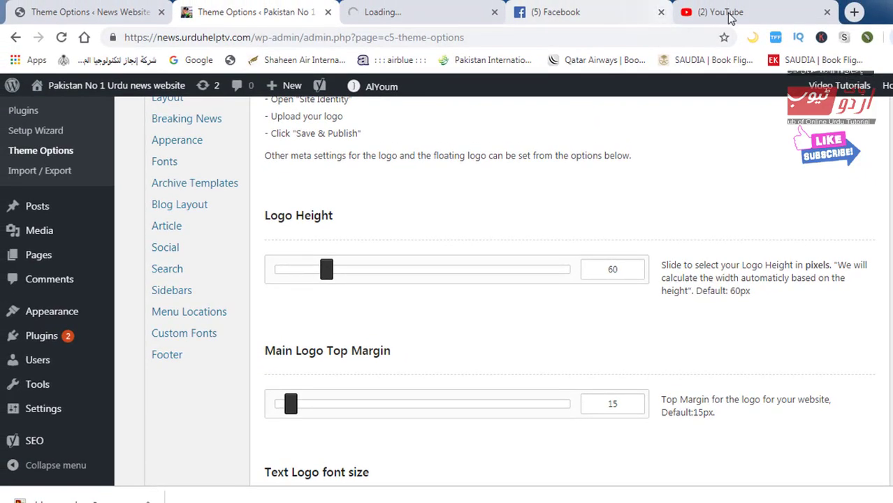
Step: Close the Facebook and YouTube tabs and check the site's homepage with its new logo, title and icon
{"action": "left_click", "coordinate": [826, 12]}
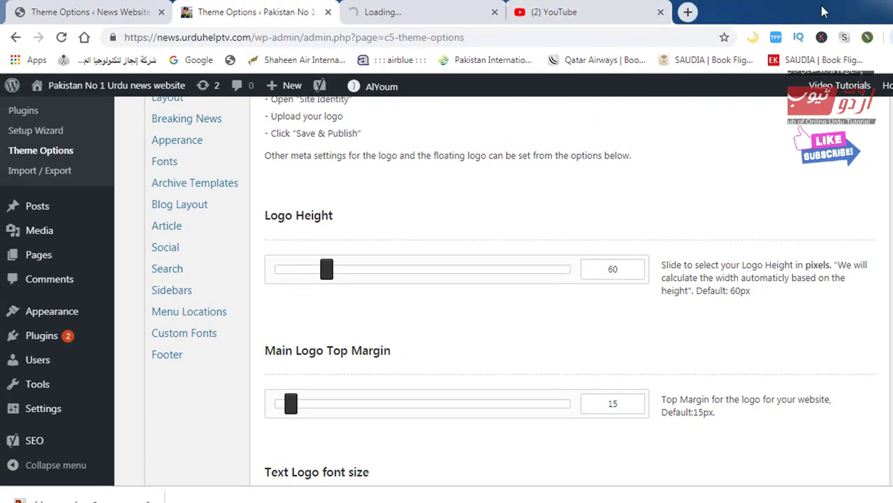
{"action": "left_click", "coordinate": [660, 12]}
{"action": "left_click", "coordinate": [473, 15]}
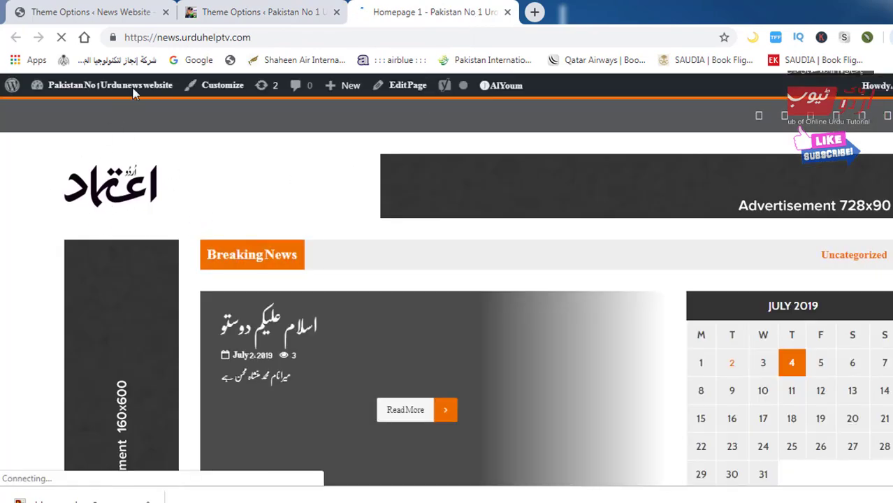
Step: Compare the Logo Height and Main Logo Top Margin settings in both Theme Options tabs with the logo on the homepage
{"action": "left_click", "coordinate": [111, 12]}
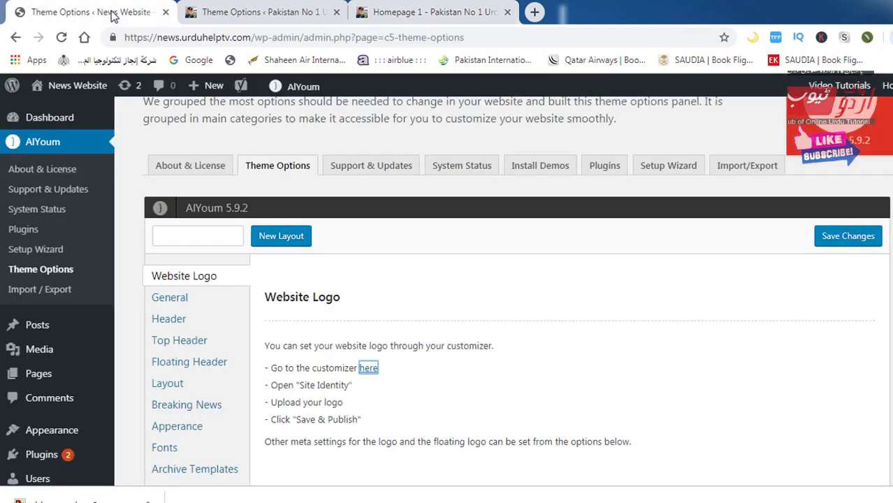
{"action": "scroll", "coordinate": [325, 329], "scroll_direction": "down", "scroll_amount": 4}
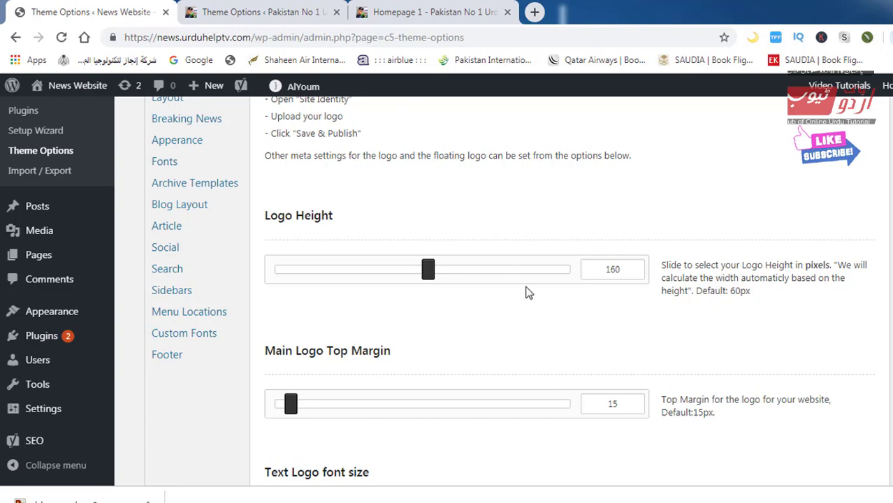
{"action": "scroll", "coordinate": [519, 299], "scroll_direction": "down", "scroll_amount": 2}
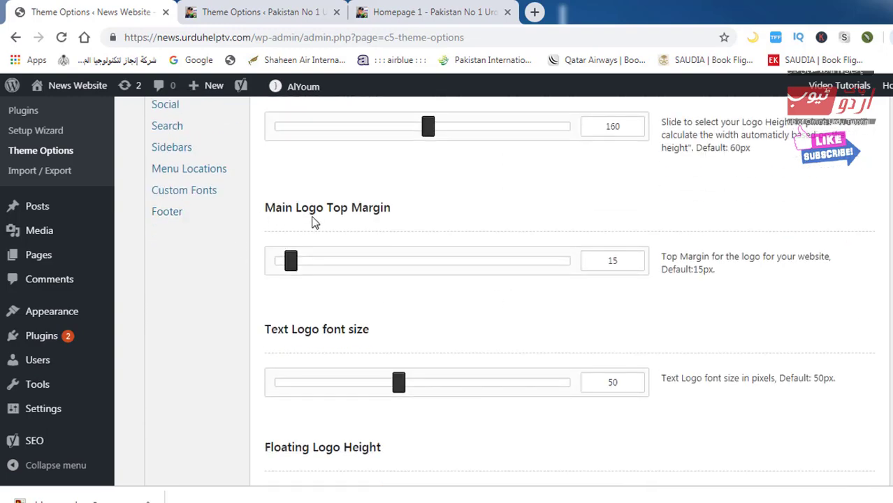
{"action": "left_click", "coordinate": [272, 10]}
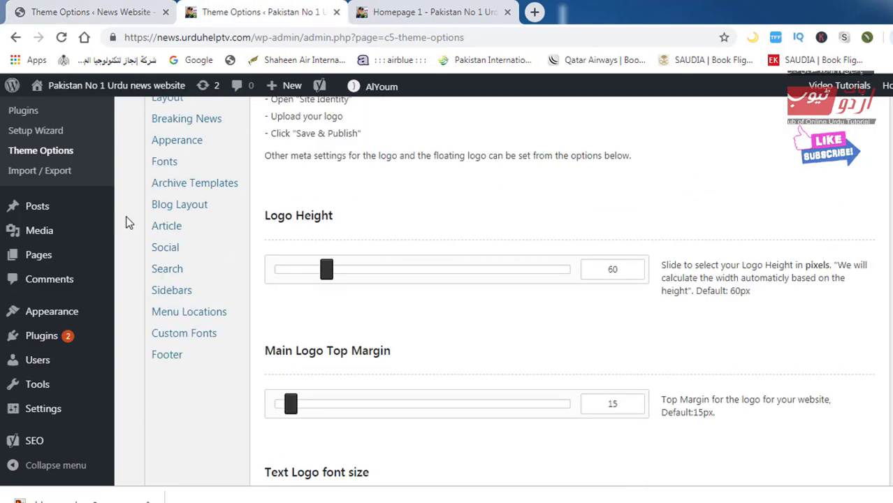
{"action": "left_click", "coordinate": [417, 15]}
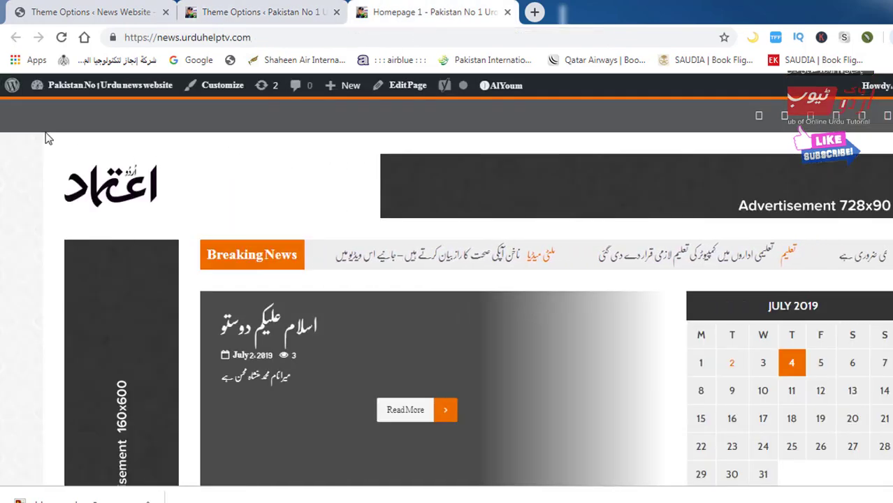
{"action": "left_click_drag", "start_coordinate": [45, 133], "coordinate": [221, 240]}
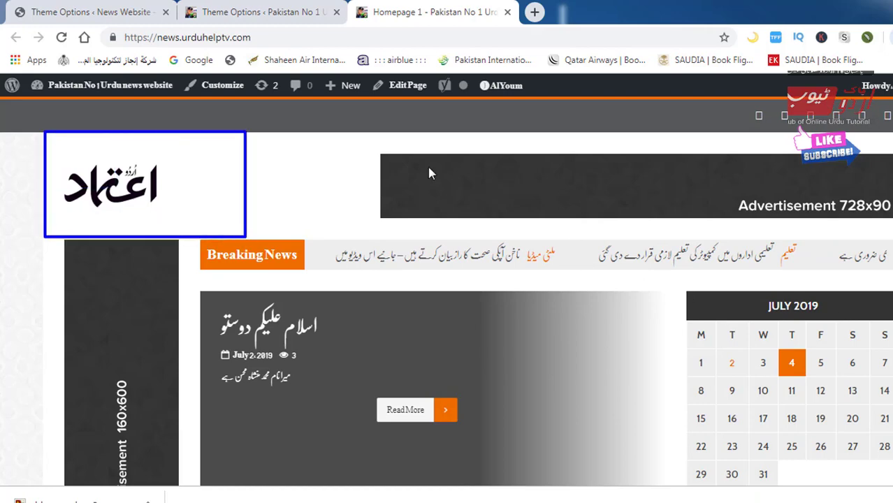
Step: Examine the remaining Website Logo options, from Text Logo font size through Floating Logo Height and margin top to Floating text Logo font size
{"action": "left_click", "coordinate": [245, 12]}
{"action": "scroll", "coordinate": [515, 280], "scroll_direction": "down", "scroll_amount": 3}
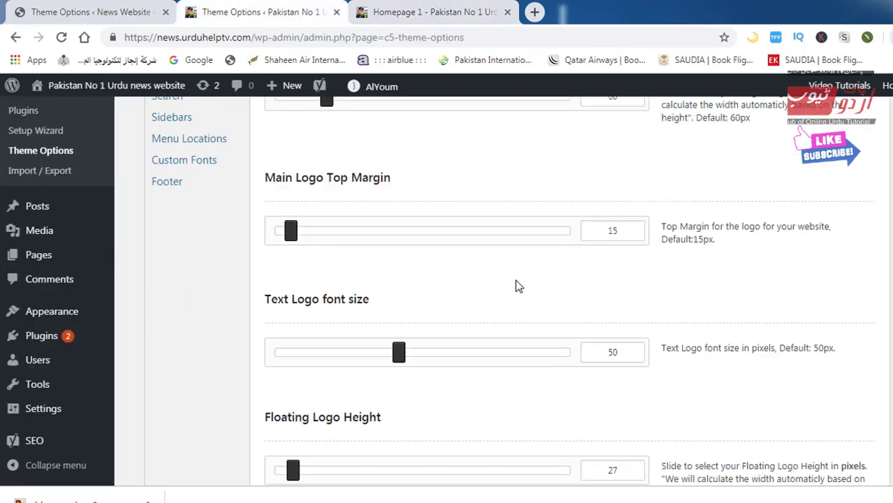
{"action": "scroll", "coordinate": [515, 286], "scroll_direction": "down", "scroll_amount": 1}
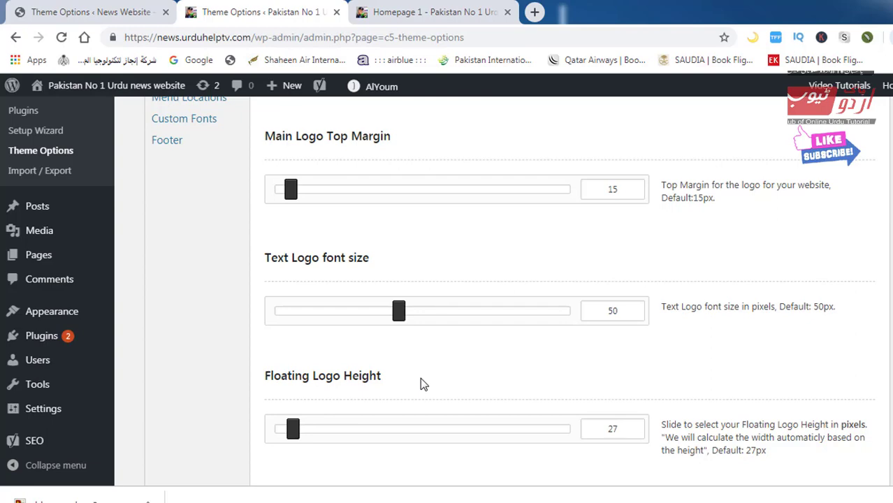
{"action": "mouse_move", "coordinate": [400, 320]}
{"action": "left_mouse_down"}
{"action": "mouse_move", "coordinate": [431, 318]}
{"action": "mouse_move", "coordinate": [411, 316]}
{"action": "left_mouse_up"}
{"action": "scroll", "coordinate": [419, 328], "scroll_direction": "down", "scroll_amount": 3}
{"action": "scroll", "coordinate": [428, 347], "scroll_direction": "down", "scroll_amount": 2}
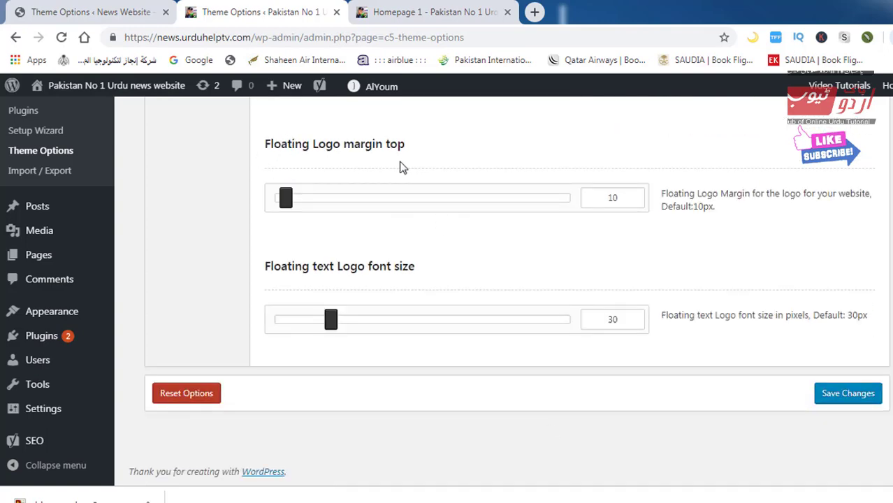
{"action": "scroll", "coordinate": [435, 303], "scroll_direction": "up", "scroll_amount": 4}
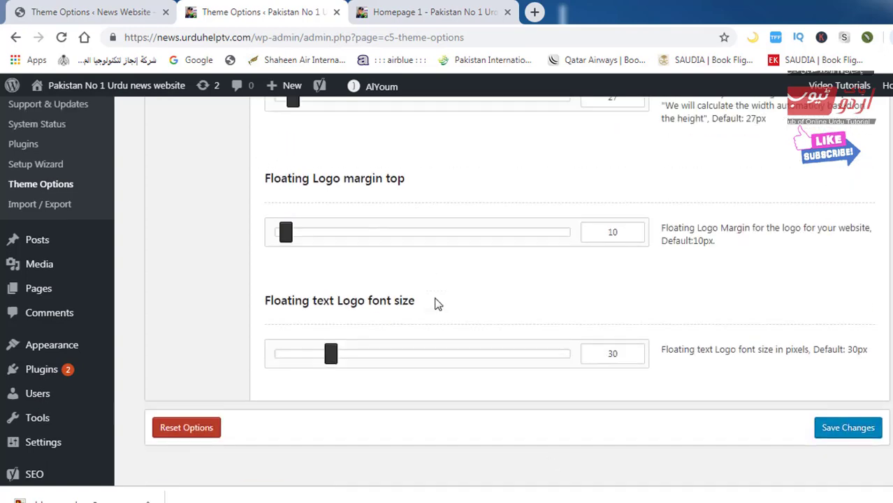
{"action": "scroll", "coordinate": [435, 303], "scroll_direction": "down", "scroll_amount": 3}
{"action": "scroll", "coordinate": [435, 303], "scroll_direction": "down", "scroll_amount": 2}
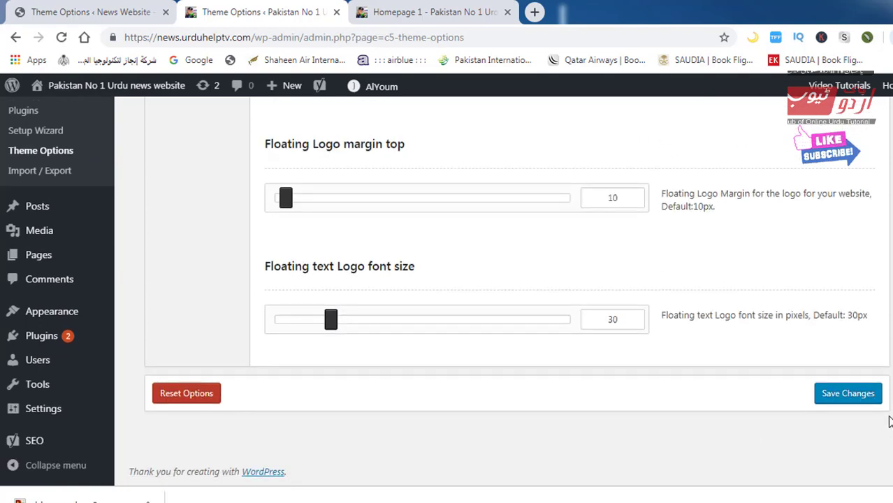
Step: Save the Website Logo options and reload the site's homepage
{"action": "left_click", "coordinate": [855, 395]}
{"action": "left_click", "coordinate": [381, 12]}
{"action": "left_click", "coordinate": [304, 43]}
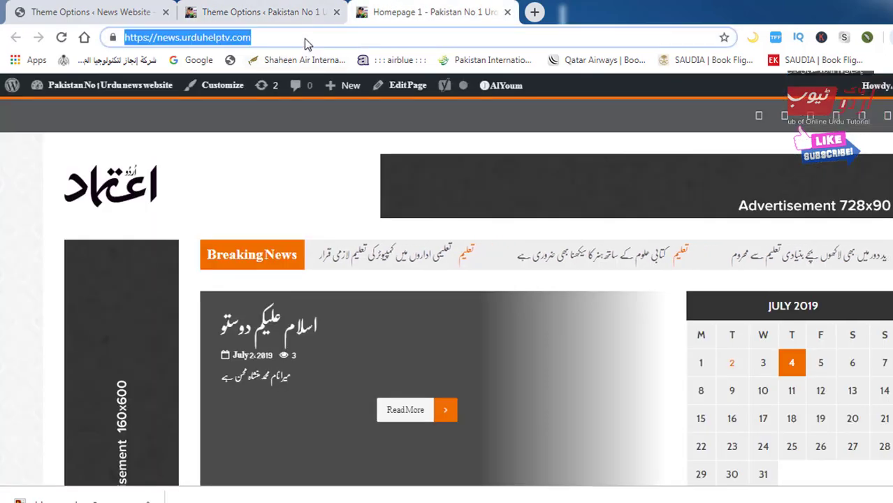
{"action": "key", "text": "Return"}
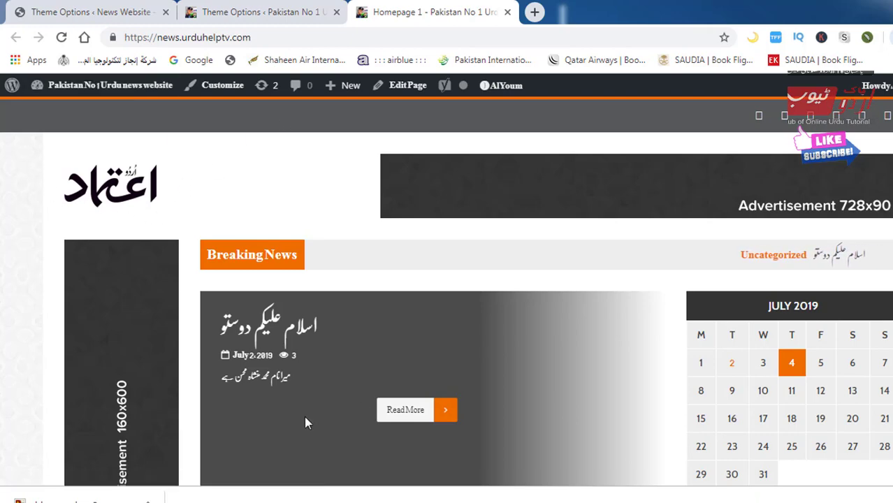
Step: Open the General section of the theme options and examine the Enable Floating Sidebars and Enable Category Styling settings
{"action": "left_click", "coordinate": [275, 14]}
{"action": "scroll", "coordinate": [353, 136], "scroll_direction": "up", "scroll_amount": 5}
{"action": "scroll", "coordinate": [353, 137], "scroll_direction": "up", "scroll_amount": 10}
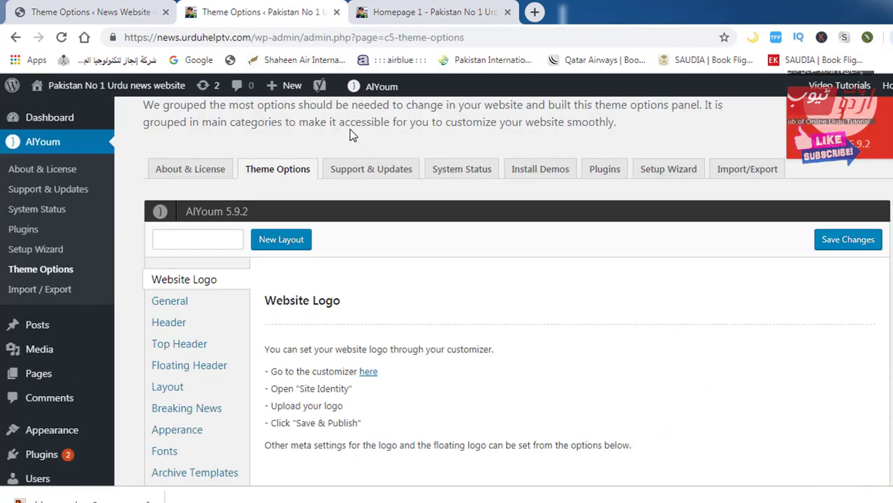
{"action": "scroll", "coordinate": [216, 290], "scroll_direction": "down", "scroll_amount": 3}
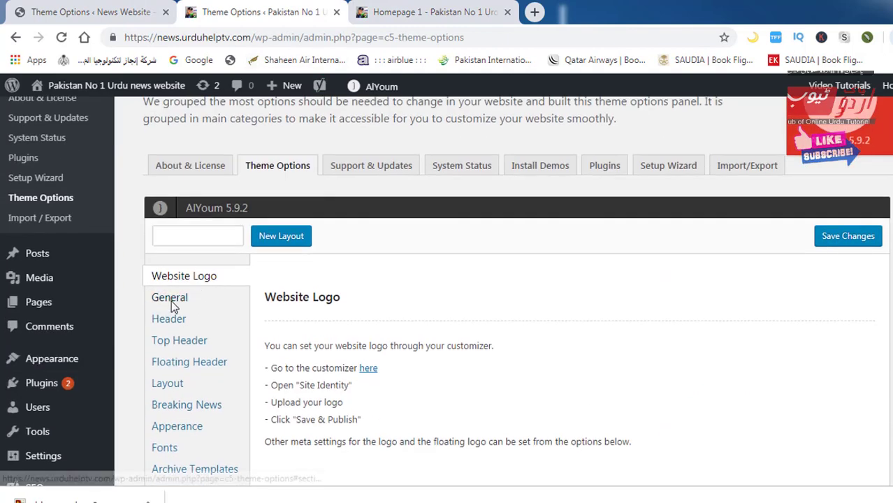
{"action": "left_click", "coordinate": [176, 301]}
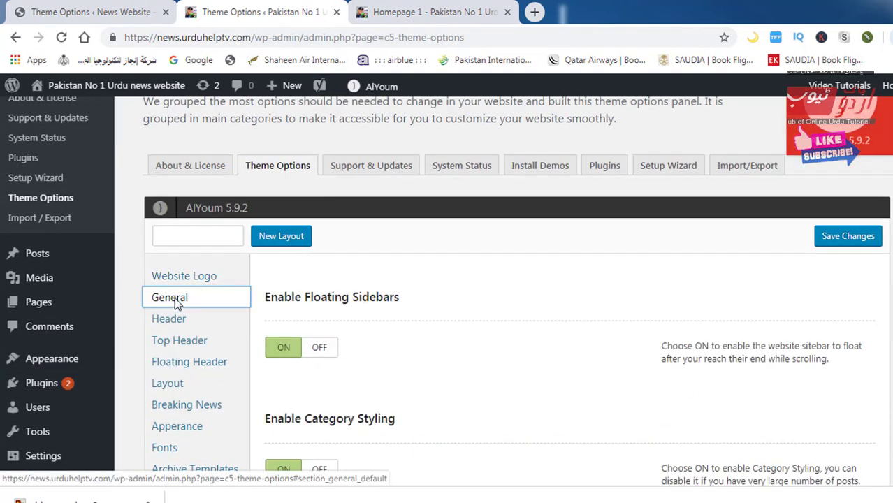
{"action": "scroll", "coordinate": [495, 239], "scroll_direction": "down", "scroll_amount": 3}
{"action": "scroll", "coordinate": [416, 232], "scroll_direction": "up", "scroll_amount": 2}
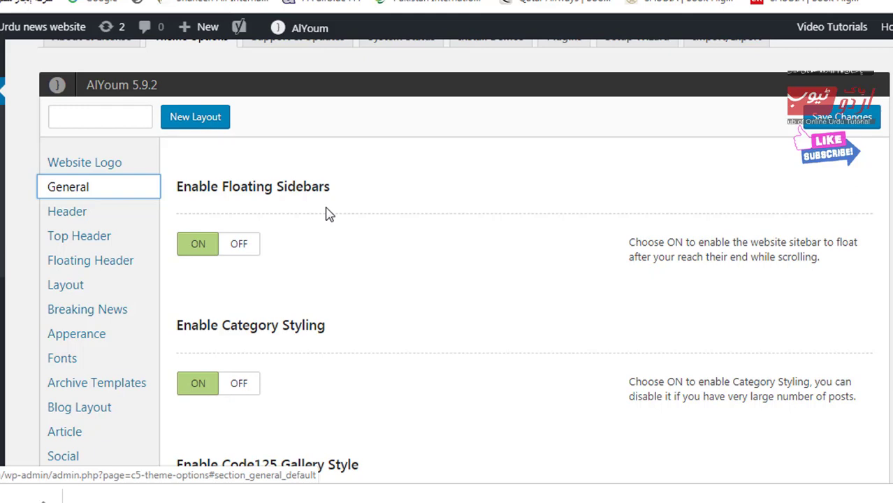
Step: Check on the homepage how the calendar sidebar behaves while the page scrolls down to the footer and back
{"action": "key", "text": "ctrl+Tab"}
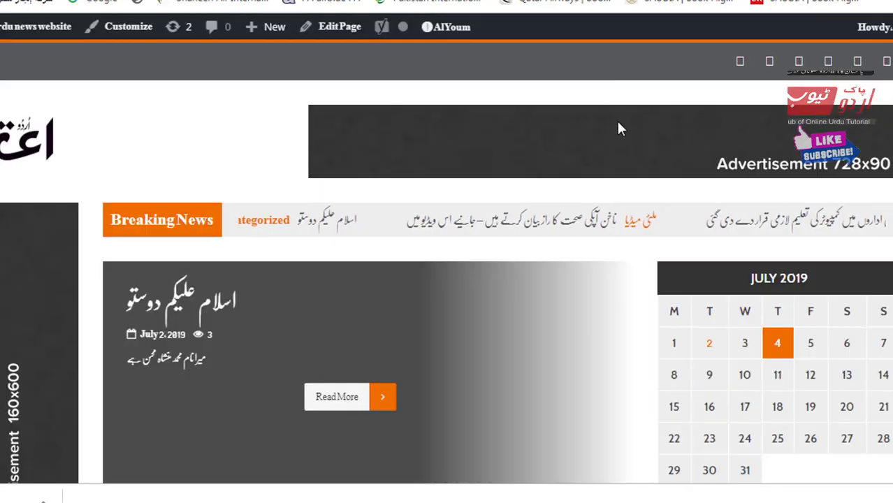
{"action": "scroll", "coordinate": [618, 128], "scroll_direction": "down", "scroll_amount": 3}
{"action": "scroll", "coordinate": [647, 159], "scroll_direction": "down", "scroll_amount": 5}
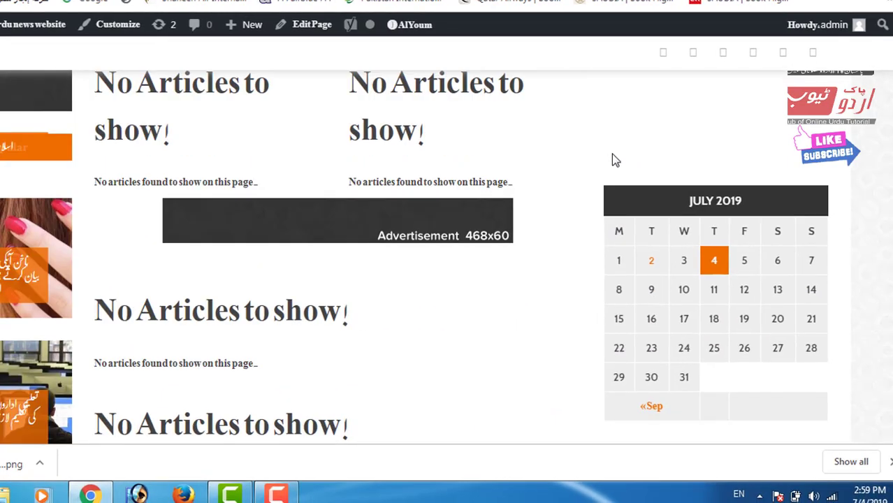
{"action": "scroll", "coordinate": [665, 203], "scroll_direction": "down", "scroll_amount": 5}
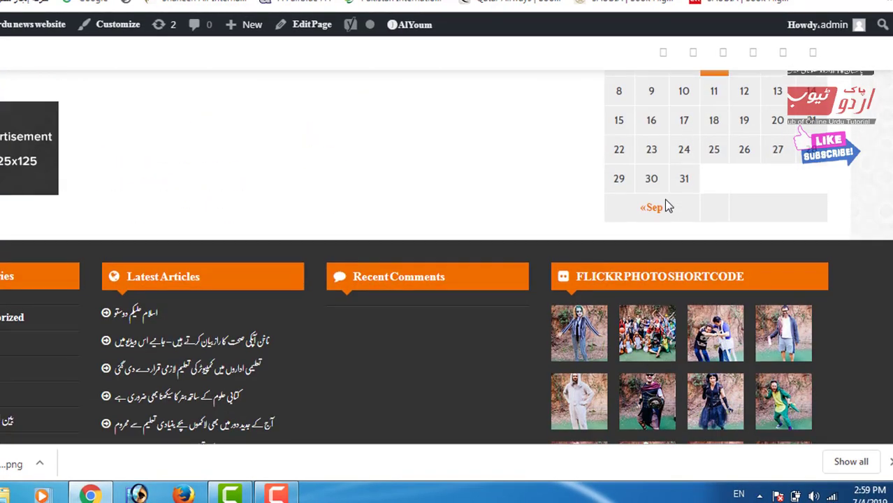
{"action": "scroll", "coordinate": [665, 202], "scroll_direction": "up", "scroll_amount": 3}
{"action": "scroll", "coordinate": [665, 204], "scroll_direction": "up", "scroll_amount": 3}
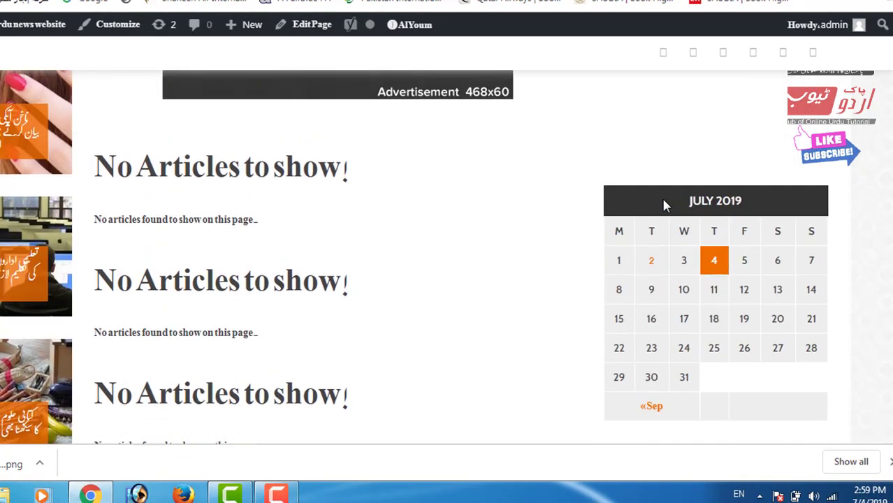
{"action": "scroll", "coordinate": [664, 204], "scroll_direction": "up", "scroll_amount": 4}
Step: Switch Enable Floating Sidebars to OFF in the General theme options and save the changes
{"action": "left_click", "coordinate": [409, 24]}
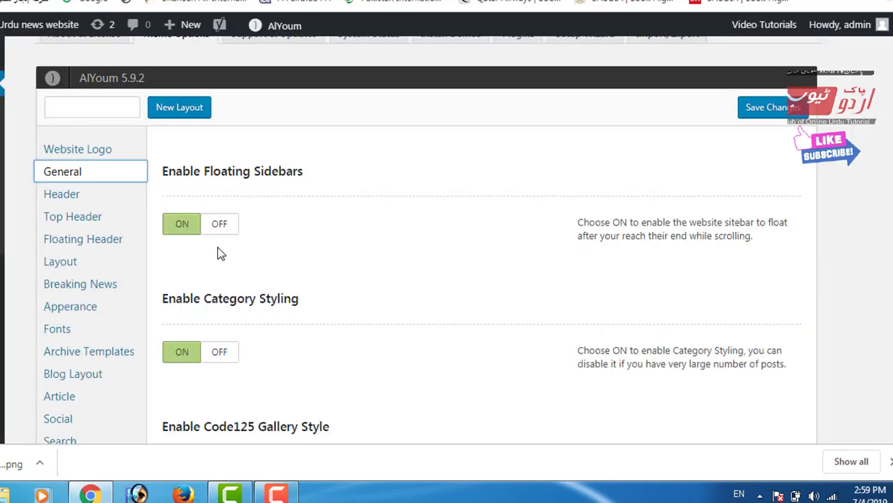
{"action": "left_click", "coordinate": [220, 226]}
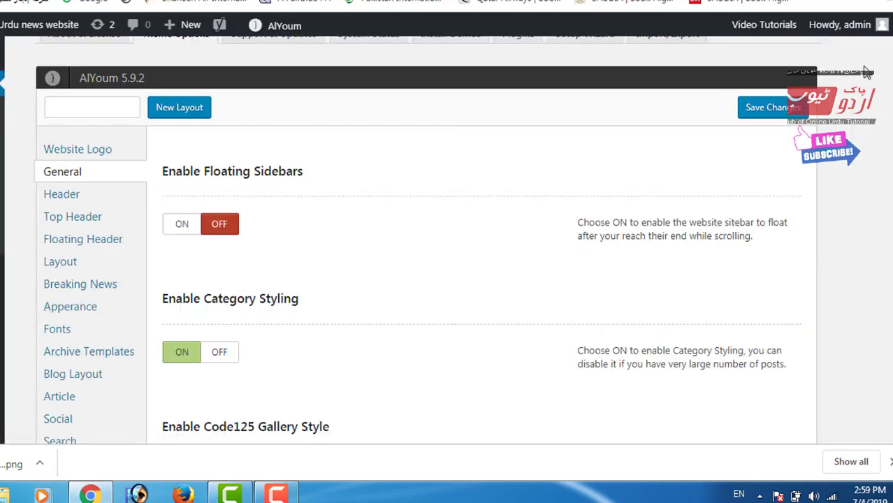
{"action": "left_click", "coordinate": [768, 107]}
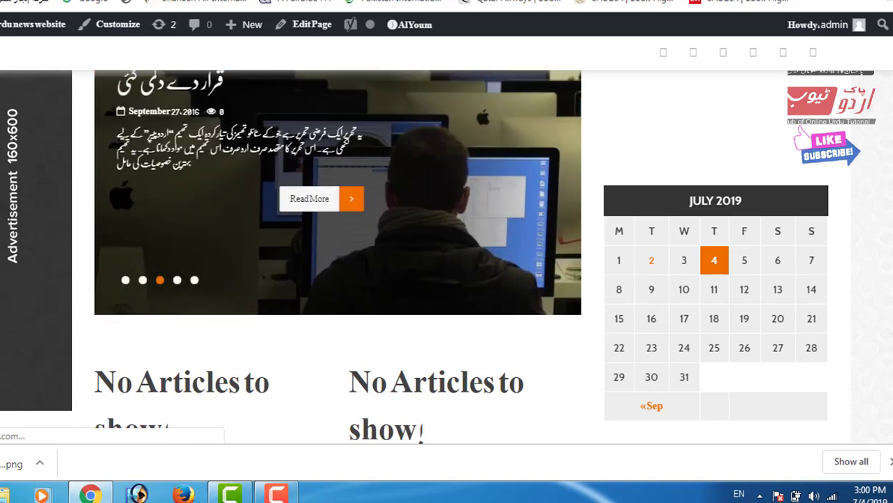
Step: Reload the homepage and check the calendar sidebar's scrolling behaviour with floating sidebars turned off
{"action": "key", "text": "F5"}
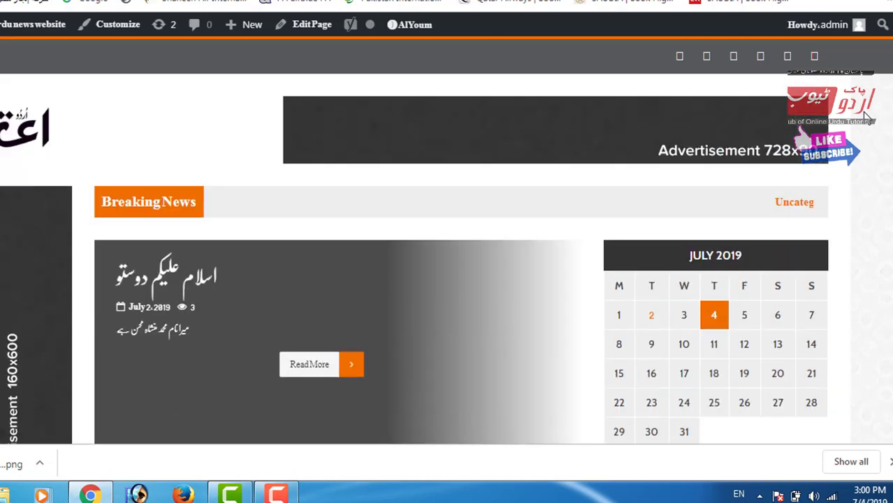
{"action": "scroll", "coordinate": [866, 116], "scroll_direction": "down", "scroll_amount": 5}
{"action": "scroll", "coordinate": [866, 115], "scroll_direction": "up", "scroll_amount": 3}
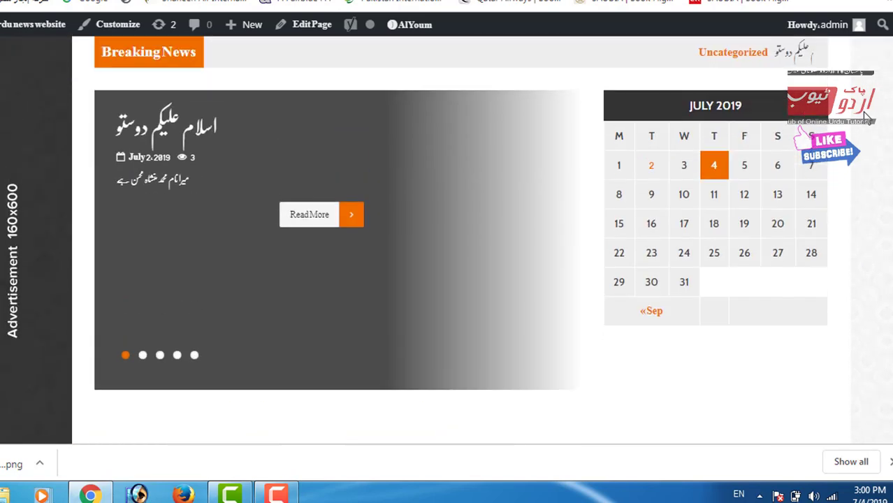
{"action": "scroll", "coordinate": [866, 116], "scroll_direction": "down", "scroll_amount": 7}
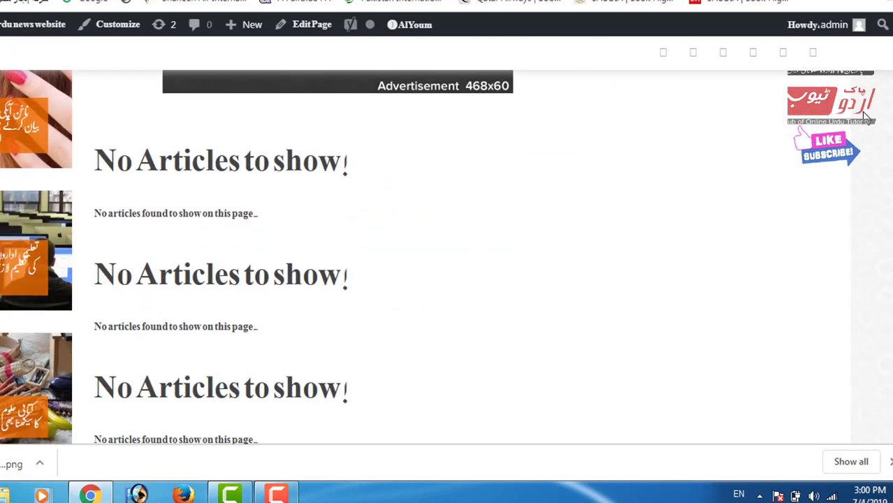
{"action": "scroll", "coordinate": [866, 115], "scroll_direction": "down", "scroll_amount": 3}
{"action": "scroll", "coordinate": [865, 115], "scroll_direction": "up", "scroll_amount": 6}
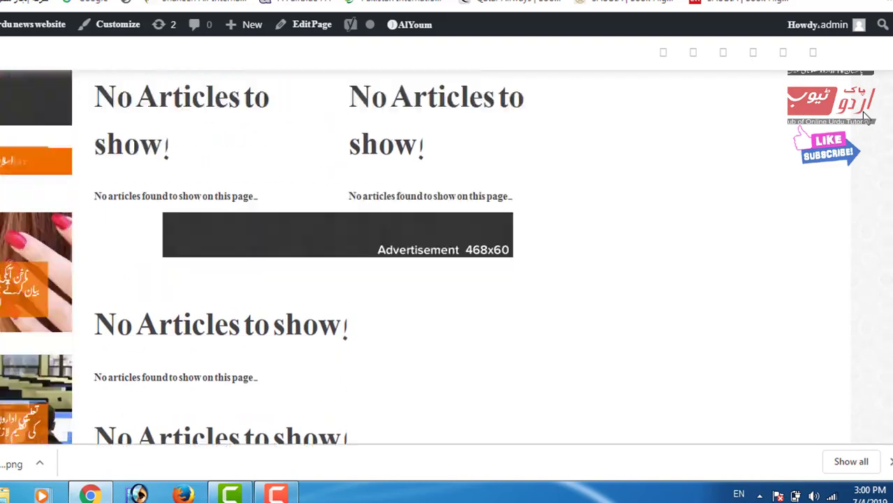
{"action": "scroll", "coordinate": [865, 115], "scroll_direction": "up", "scroll_amount": 10}
Step: Review the other General options, from Category Styling and Code125 Gallery Style to the custom CSS and Javascript code, and save the theme options
{"action": "left_click", "coordinate": [296, 176]}
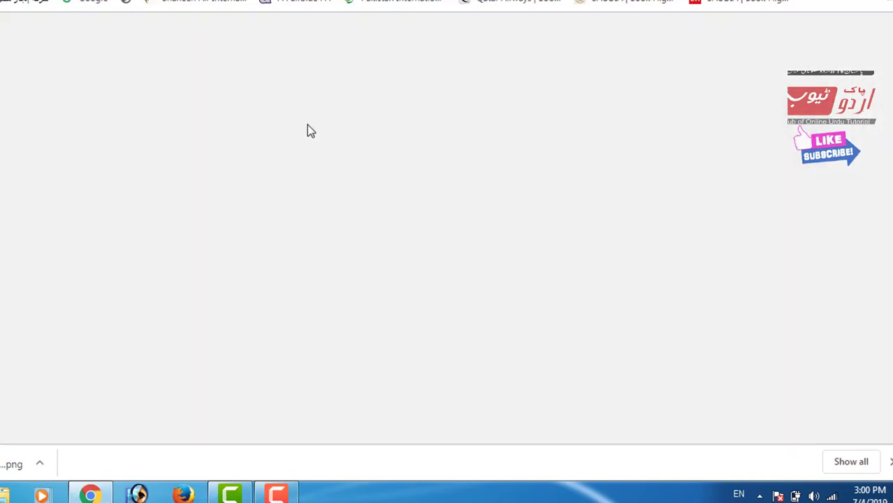
{"action": "scroll", "coordinate": [502, 266], "scroll_direction": "down", "scroll_amount": 2}
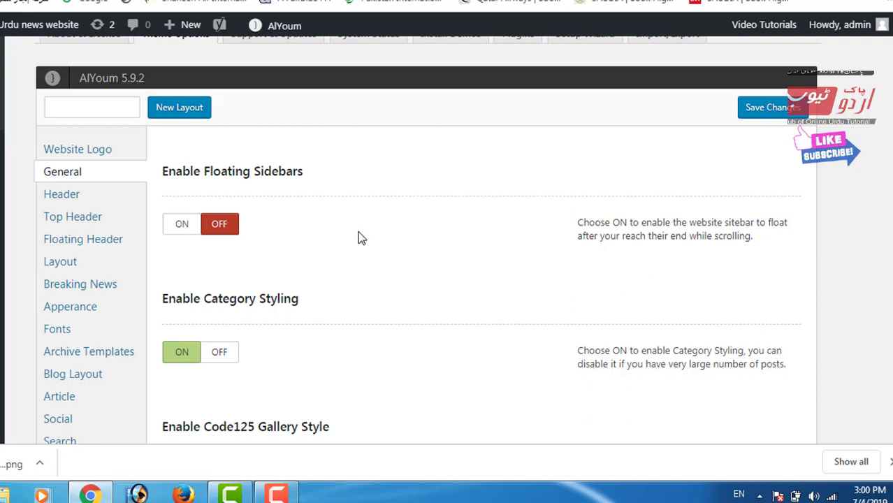
{"action": "scroll", "coordinate": [92, 220], "scroll_direction": "down", "scroll_amount": 2}
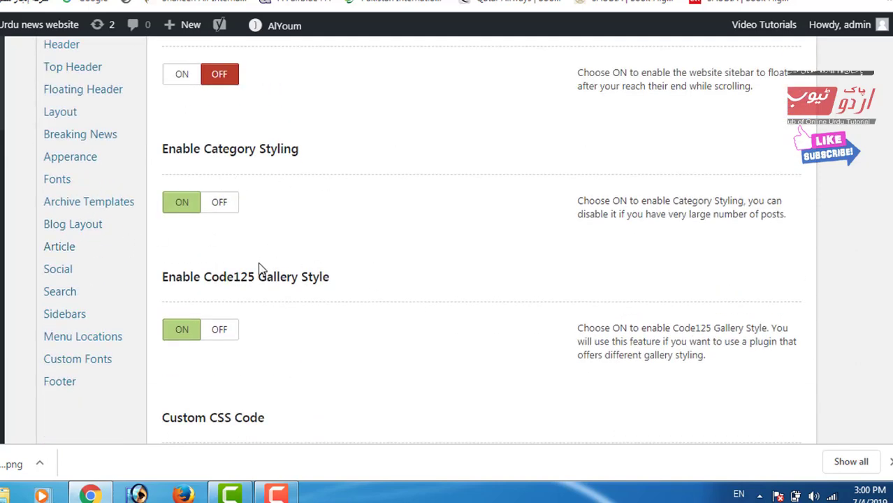
{"action": "scroll", "coordinate": [326, 261], "scroll_direction": "down", "scroll_amount": 5}
{"action": "scroll", "coordinate": [326, 266], "scroll_direction": "down", "scroll_amount": 4}
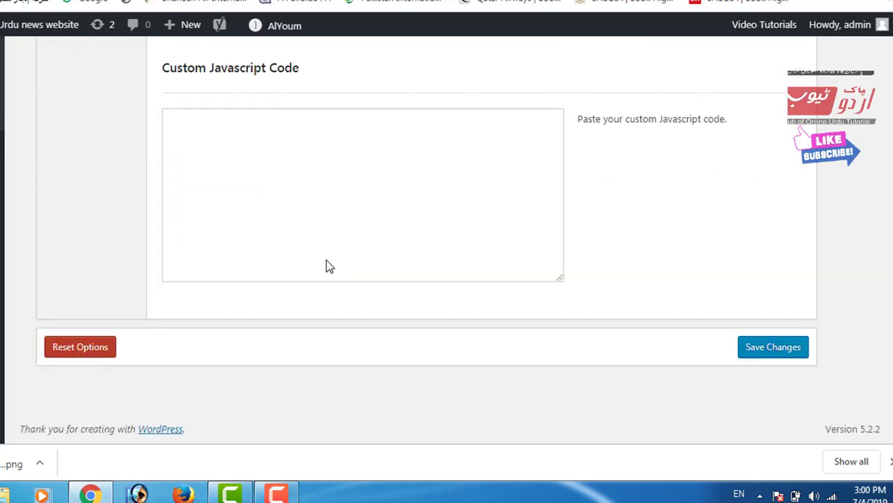
{"action": "left_click", "coordinate": [776, 349]}
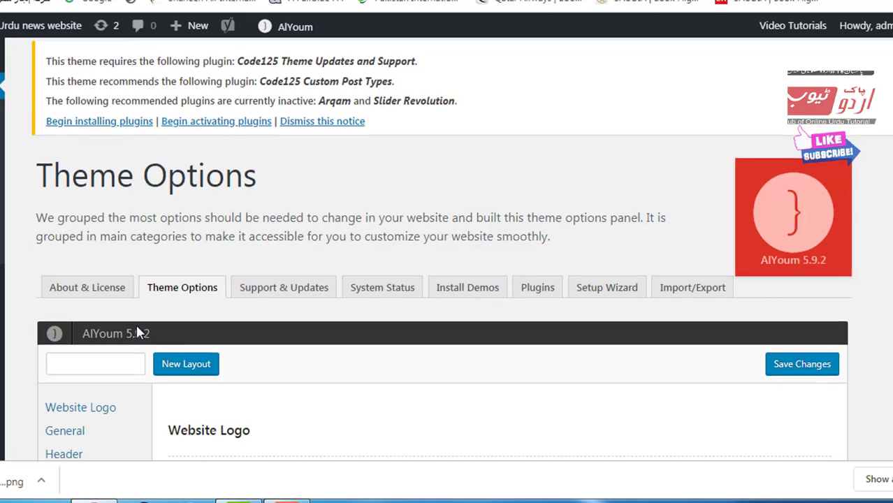
Step: Open the Header section of the theme options to reach the header layout choices
{"action": "scroll", "coordinate": [140, 325], "scroll_direction": "down", "scroll_amount": 2}
{"action": "left_click", "coordinate": [56, 274]}
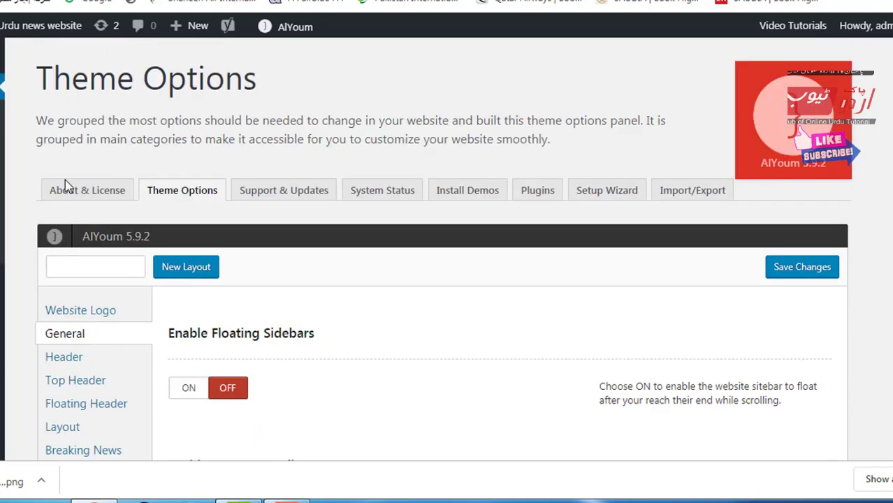
{"action": "left_click", "coordinate": [64, 361]}
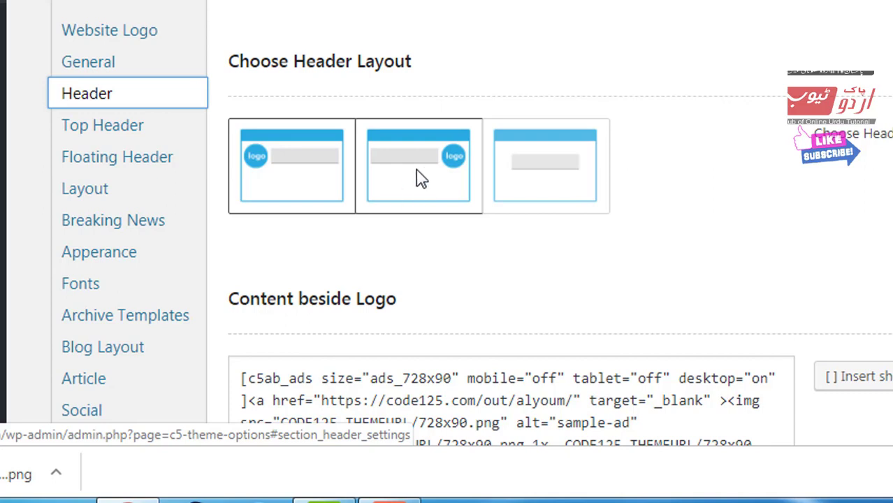
Step: Choose the header layout with the logo to the right of the content and save the theme options
{"action": "left_click", "coordinate": [539, 176]}
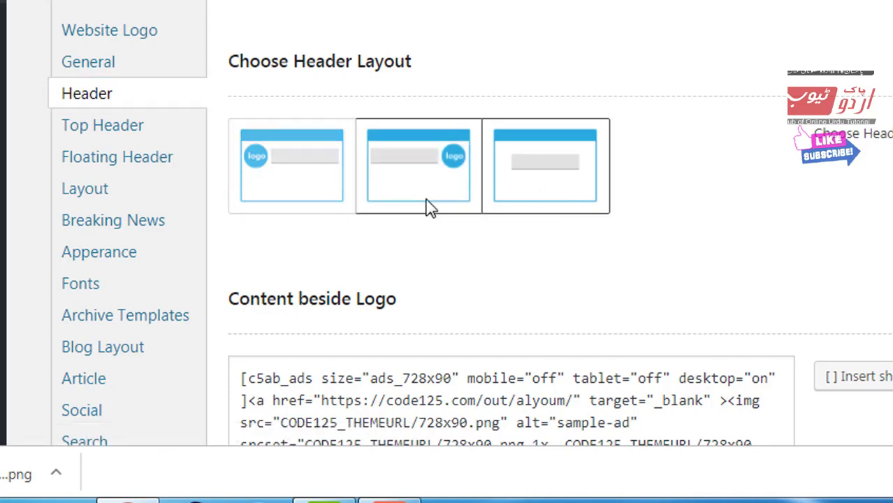
{"action": "left_click", "coordinate": [446, 175]}
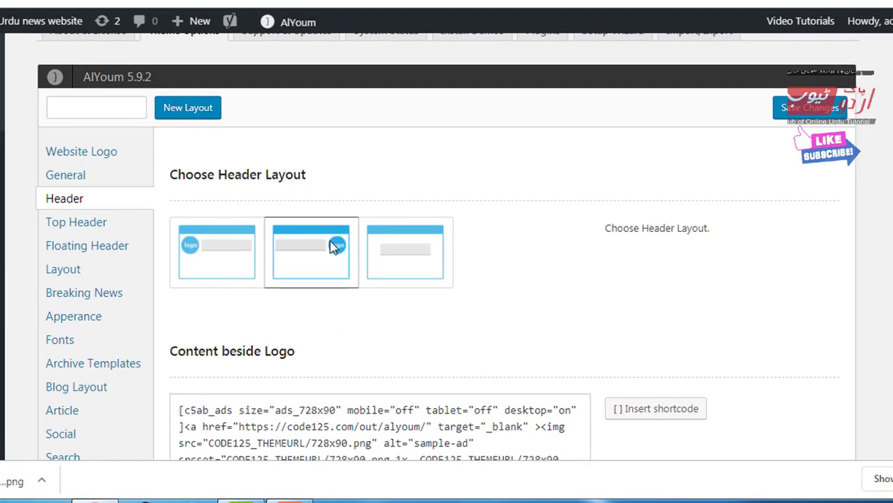
{"action": "left_click", "coordinate": [807, 110]}
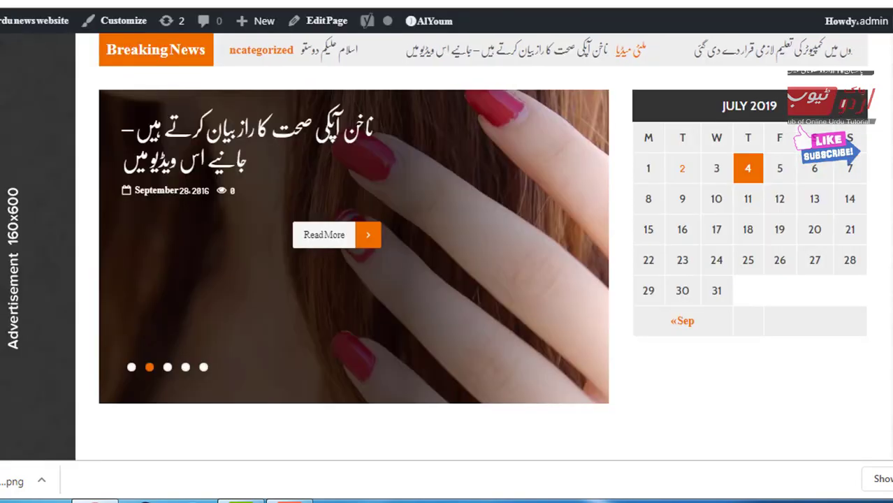
Step: Reload the homepage and check the positions of the logo and the advertisement in the header
{"action": "scroll", "coordinate": [451, 270], "scroll_direction": "up", "scroll_amount": 3}
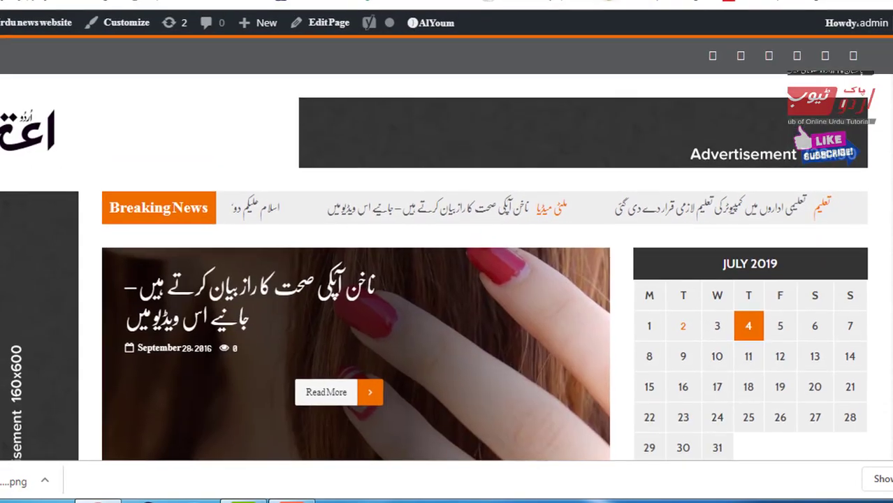
{"action": "left_click", "coordinate": [215, 14]}
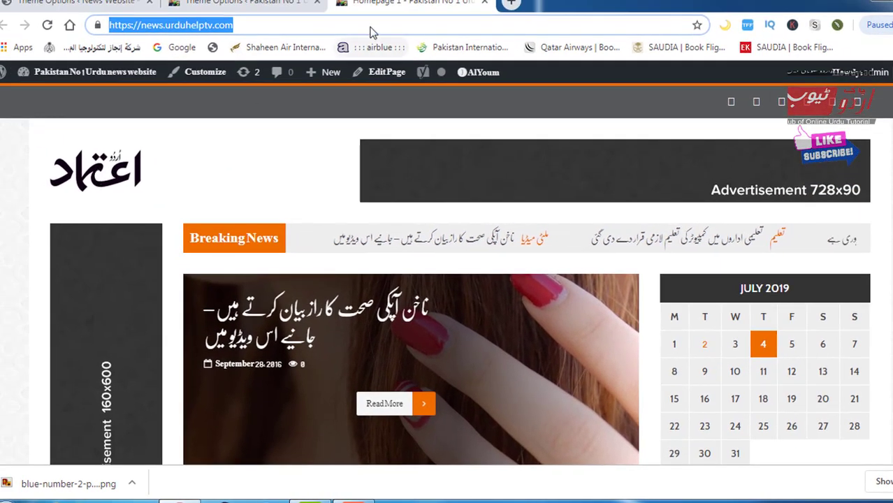
{"action": "key", "text": "Return"}
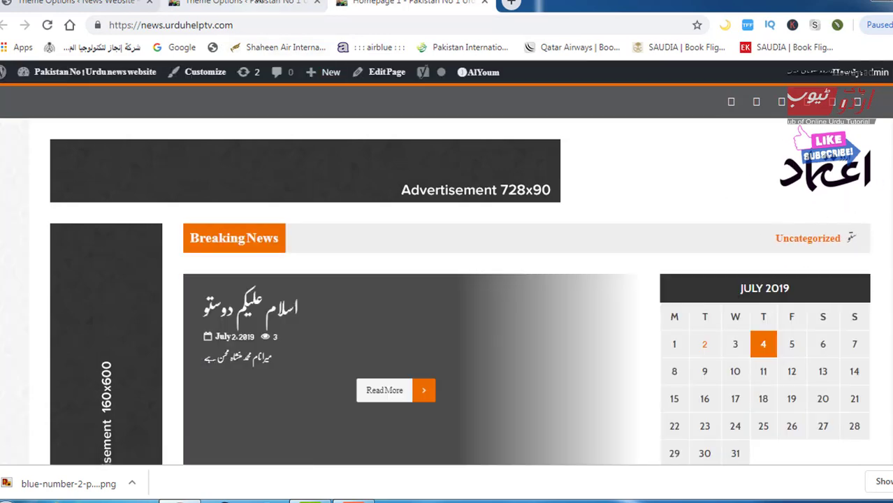
Step: Cut all the sample advertisement code out of Content beside Logo in the Header theme options
{"action": "left_click", "coordinate": [248, 2]}
{"action": "scroll", "coordinate": [468, 372], "scroll_direction": "down", "scroll_amount": 5}
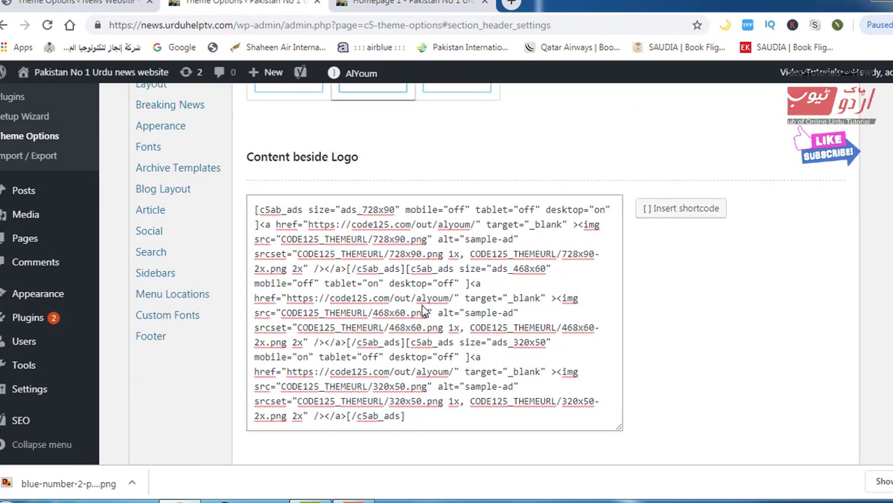
{"action": "left_click", "coordinate": [480, 360]}
{"action": "left_click_drag", "start_coordinate": [255, 211], "coordinate": [486, 431]}
{"action": "key", "text": "ctrl+x"}
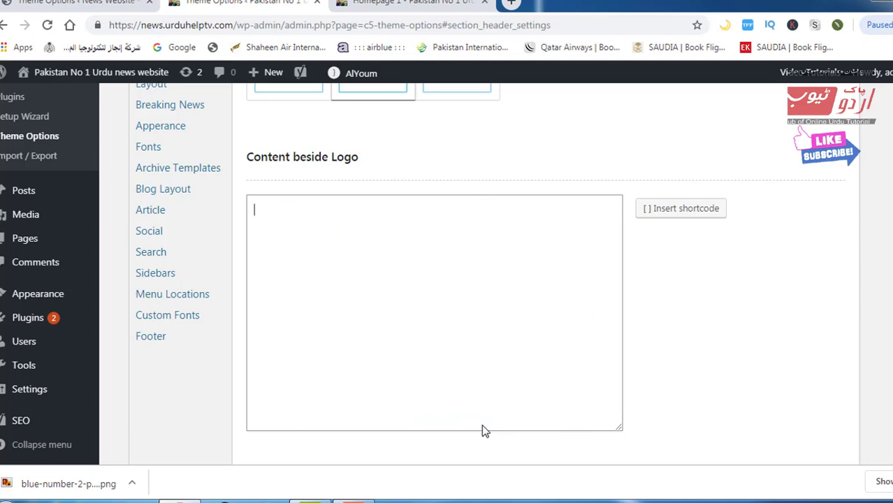
Step: Check the sample ad on the homepage and start inserting an AB - Image shortcode in Content beside Logo
{"action": "left_click", "coordinate": [408, 2]}
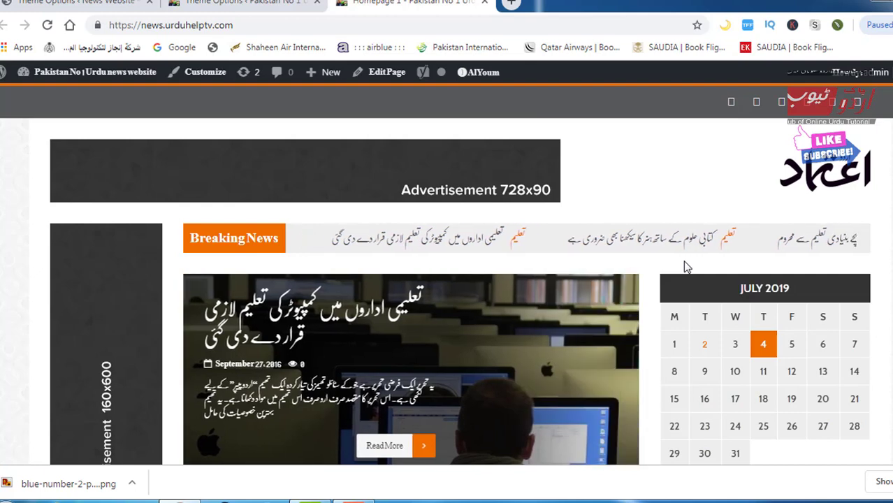
{"action": "left_click", "coordinate": [288, 2]}
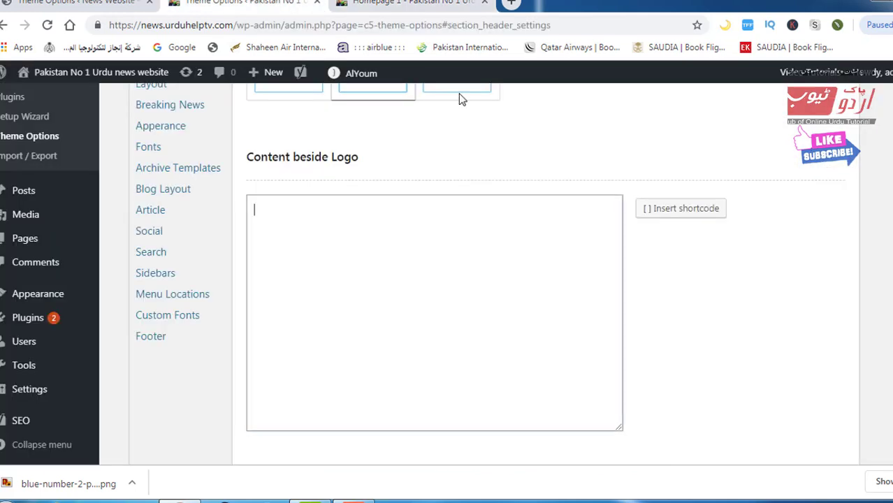
{"action": "left_click", "coordinate": [669, 209]}
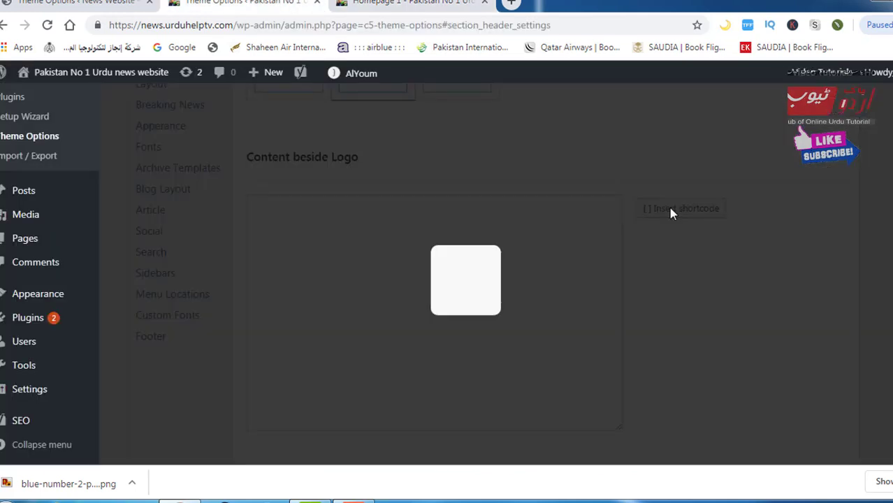
{"action": "scroll", "coordinate": [619, 342], "scroll_direction": "down", "scroll_amount": 5}
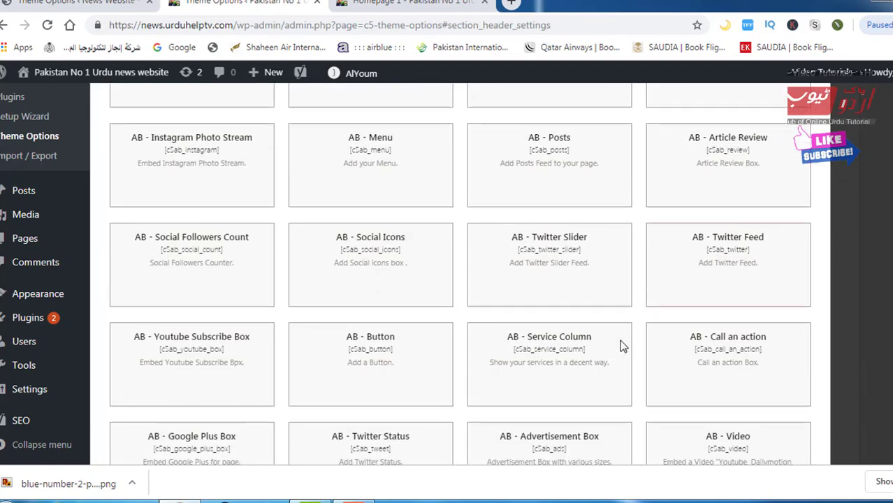
{"action": "scroll", "coordinate": [612, 339], "scroll_direction": "down", "scroll_amount": 6}
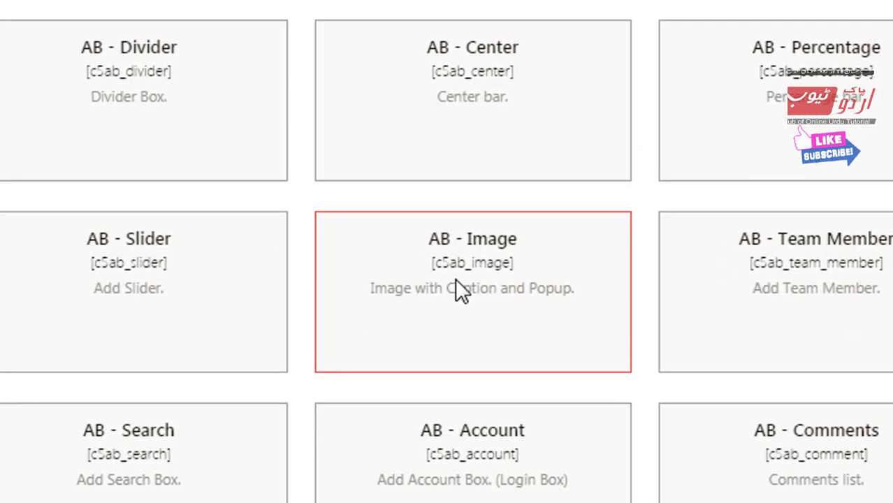
{"action": "left_click", "coordinate": [456, 280]}
{"action": "scroll", "coordinate": [573, 257], "scroll_direction": "down", "scroll_amount": 3}
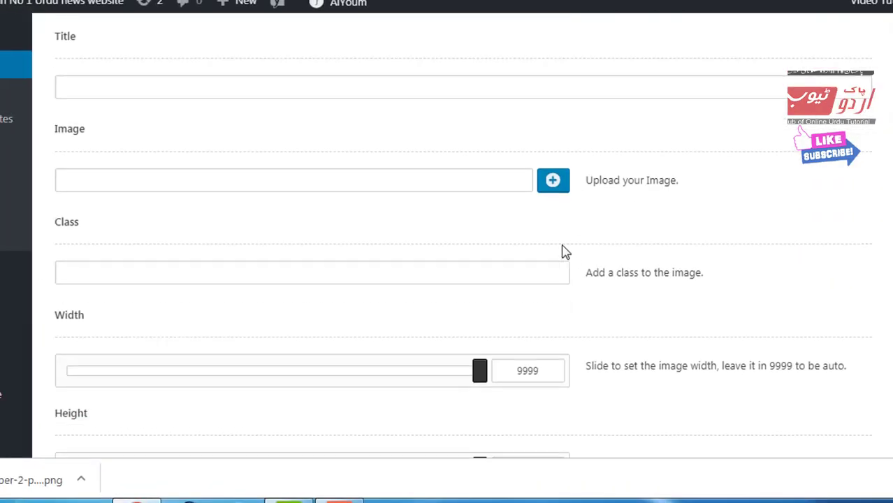
Step: Upload banner-ad1-728x90 from the Desktop and send it to the shortcode's Image option
{"action": "left_click", "coordinate": [553, 181]}
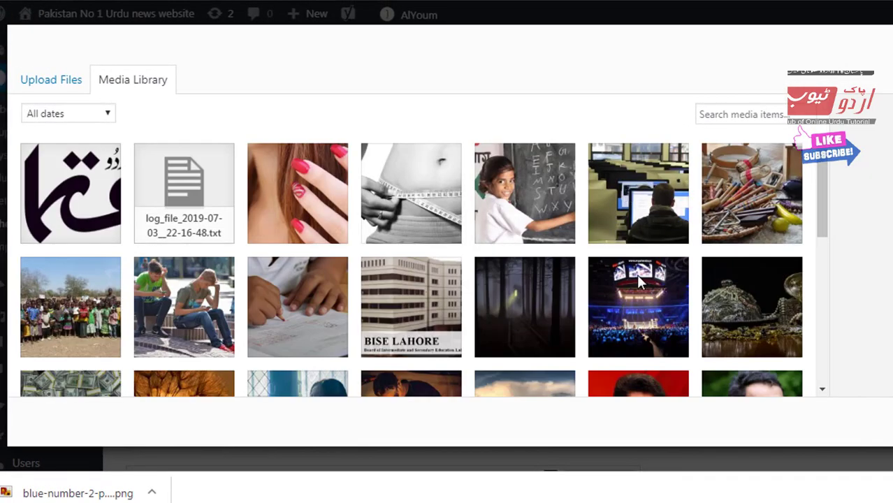
{"action": "scroll", "coordinate": [636, 274], "scroll_direction": "down", "scroll_amount": 10}
{"action": "scroll", "coordinate": [641, 282], "scroll_direction": "up", "scroll_amount": 5}
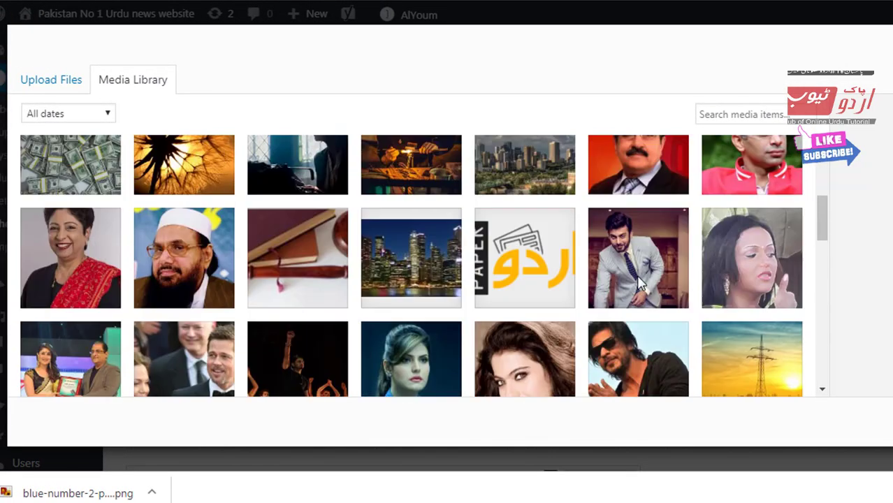
{"action": "left_click", "coordinate": [51, 90]}
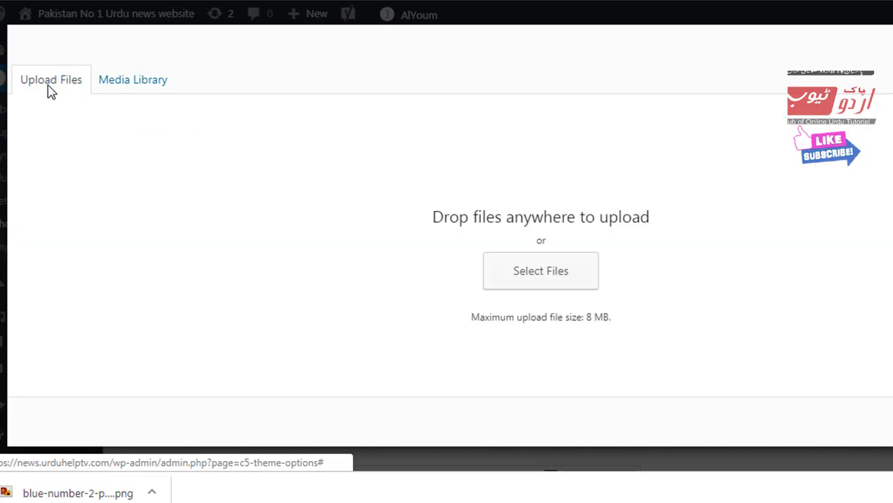
{"action": "left_click", "coordinate": [538, 288]}
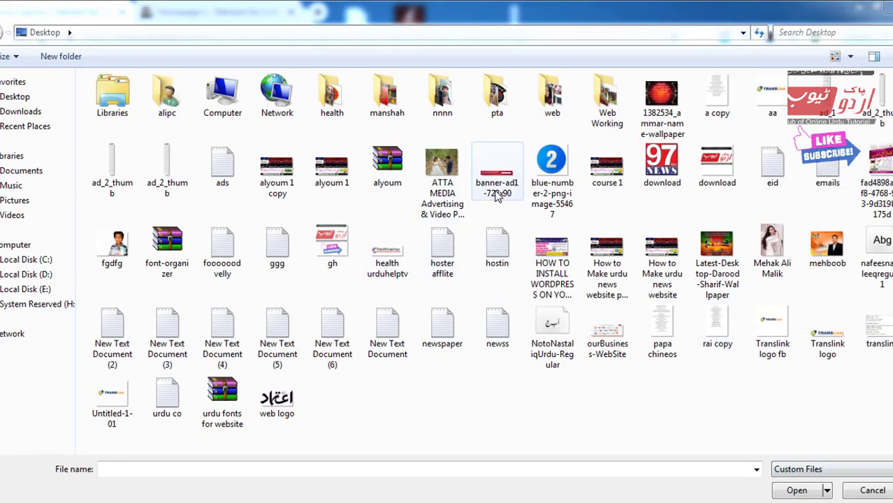
{"action": "left_click", "coordinate": [498, 196]}
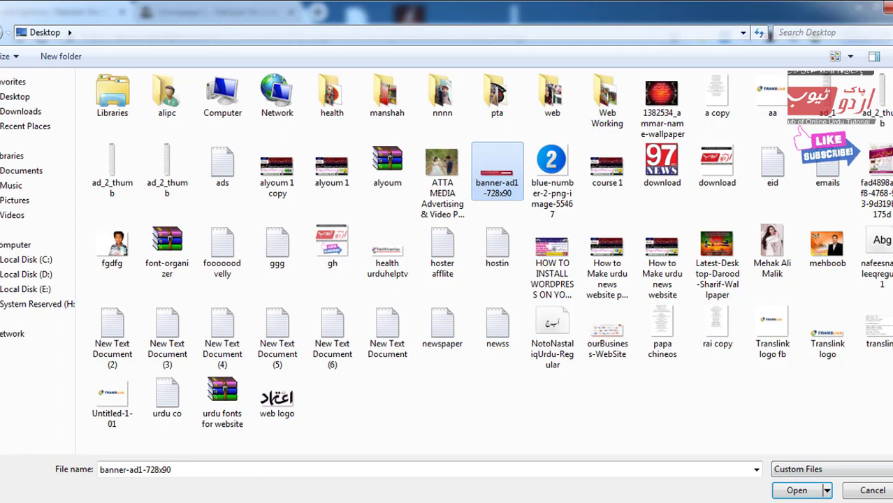
{"action": "left_click", "coordinate": [797, 490]}
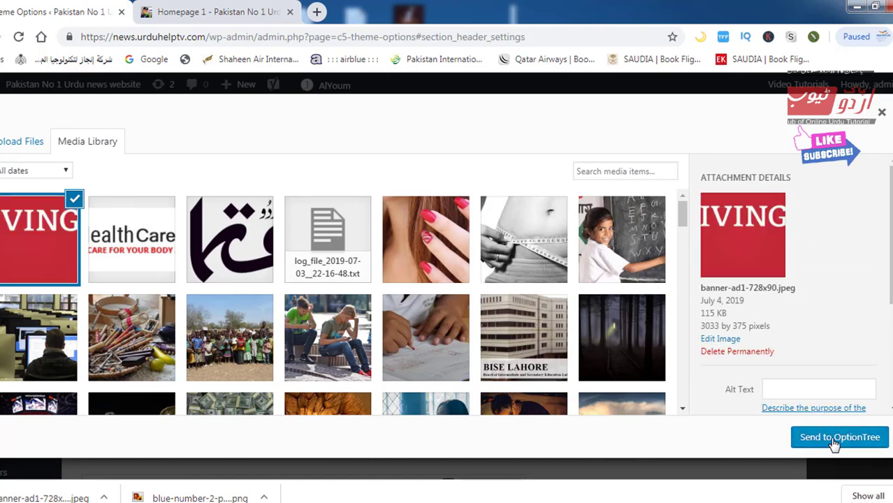
{"action": "left_click", "coordinate": [834, 440]}
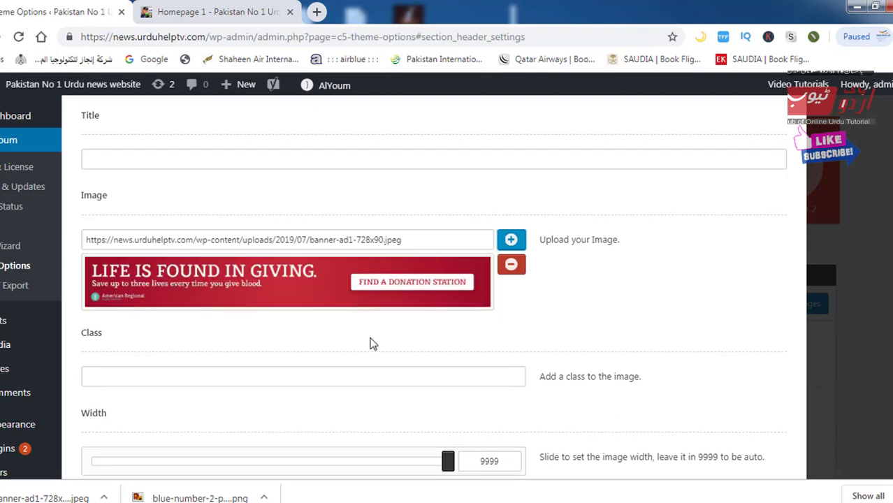
Step: Set the banner's Image Alignment to center and generate the image shortcode
{"action": "scroll", "coordinate": [565, 407], "scroll_direction": "down", "scroll_amount": 7}
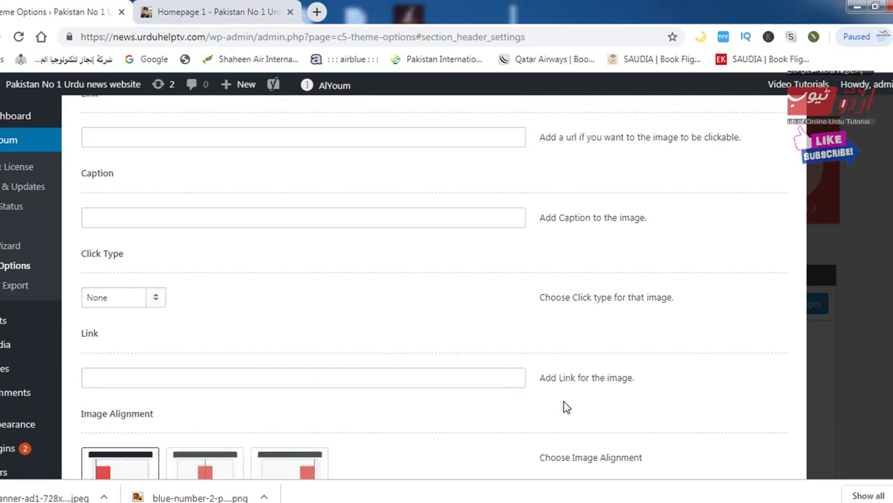
{"action": "scroll", "coordinate": [566, 407], "scroll_direction": "down", "scroll_amount": 1}
{"action": "left_click", "coordinate": [212, 412]}
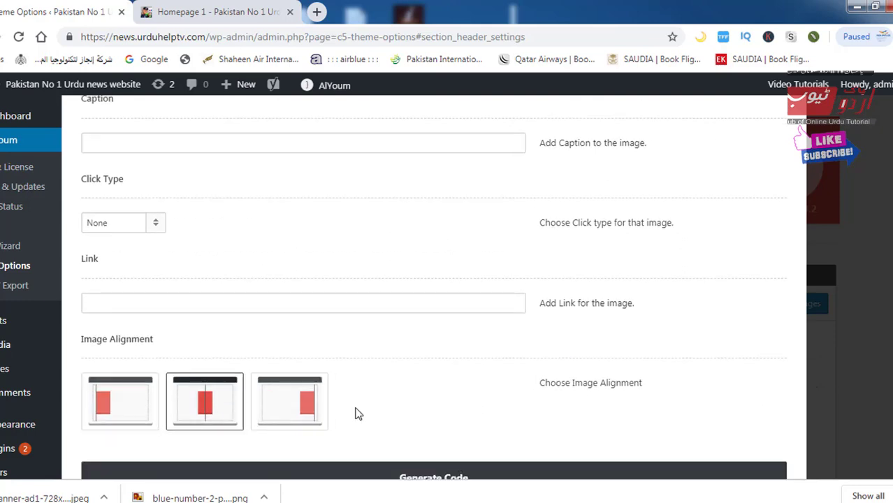
{"action": "scroll", "coordinate": [356, 413], "scroll_direction": "down", "scroll_amount": 1}
{"action": "left_click", "coordinate": [439, 399]}
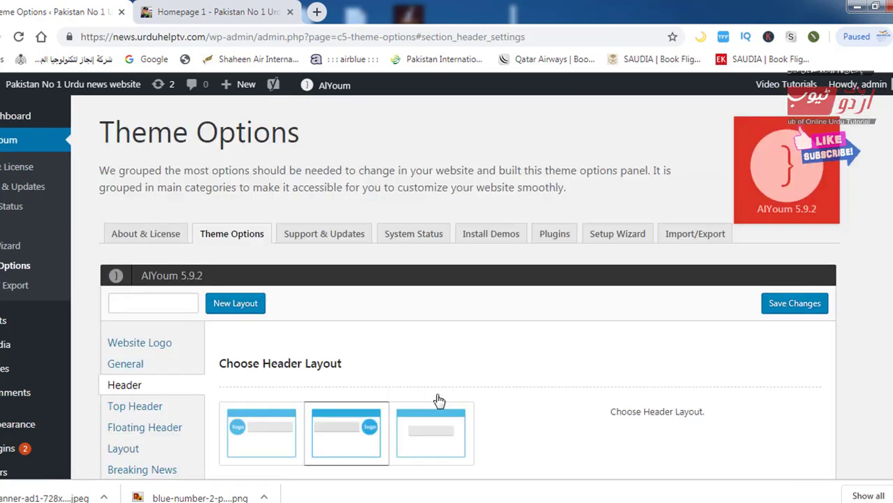
Step: Check the generated c5ab_image code in Content beside Logo and save the theme options
{"action": "scroll", "coordinate": [540, 386], "scroll_direction": "down", "scroll_amount": 5}
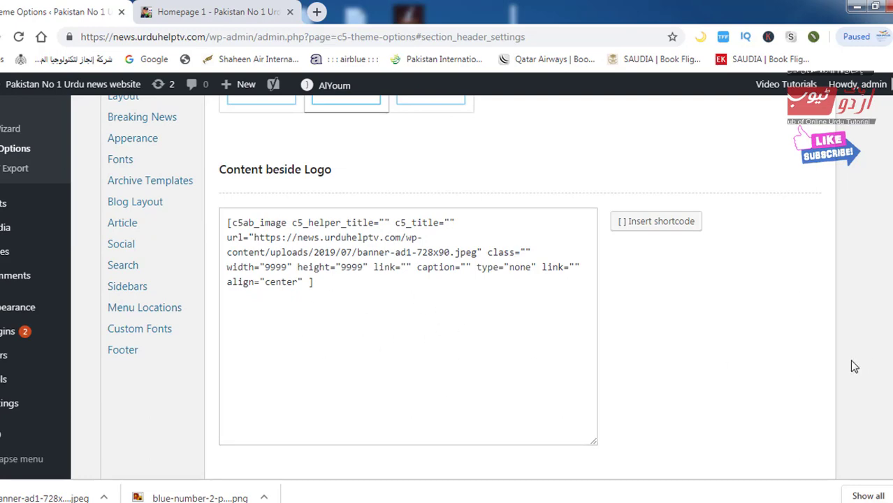
{"action": "scroll", "coordinate": [747, 352], "scroll_direction": "up", "scroll_amount": 5}
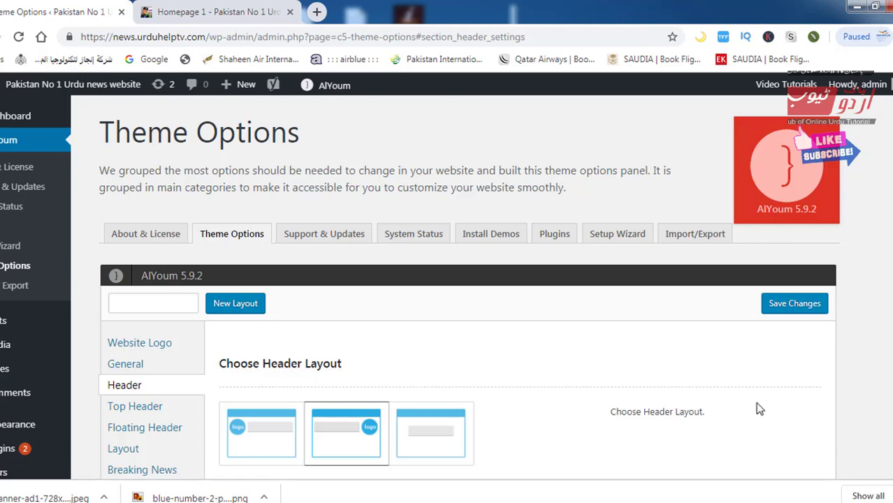
{"action": "left_click", "coordinate": [786, 313]}
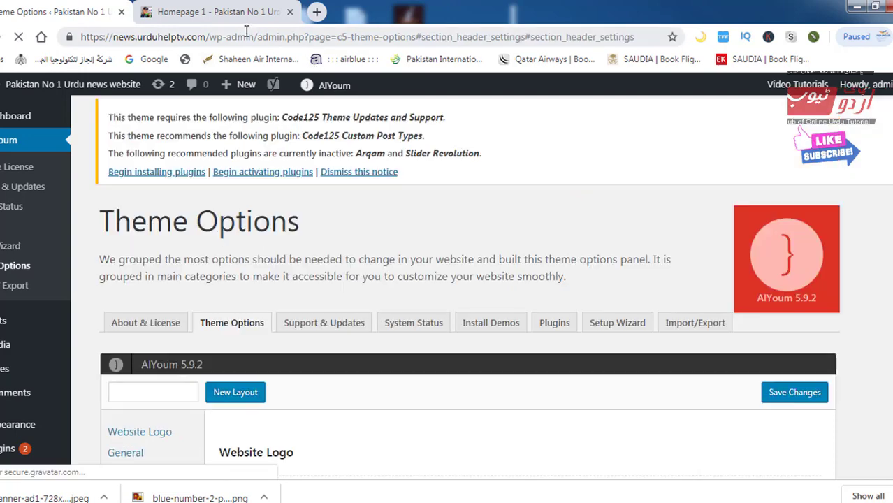
Step: Reload the homepage and check the new banner beside the logo in the header
{"action": "left_click", "coordinate": [185, 11]}
{"action": "left_click", "coordinate": [176, 37]}
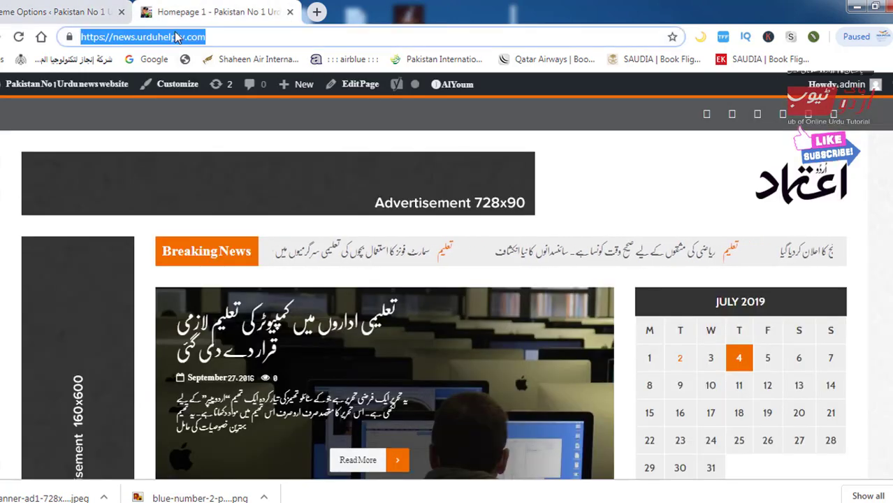
{"action": "key", "text": "Return"}
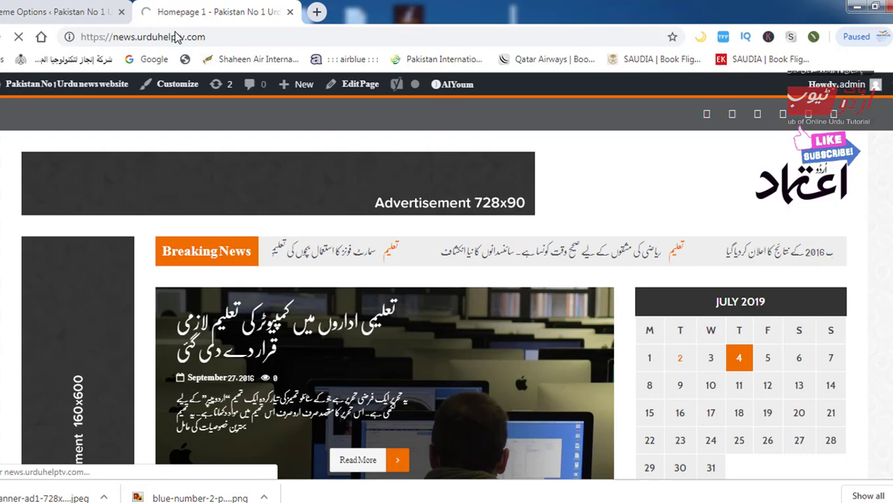
{"action": "left_click", "coordinate": [215, 36]}
{"action": "key", "text": "Return"}
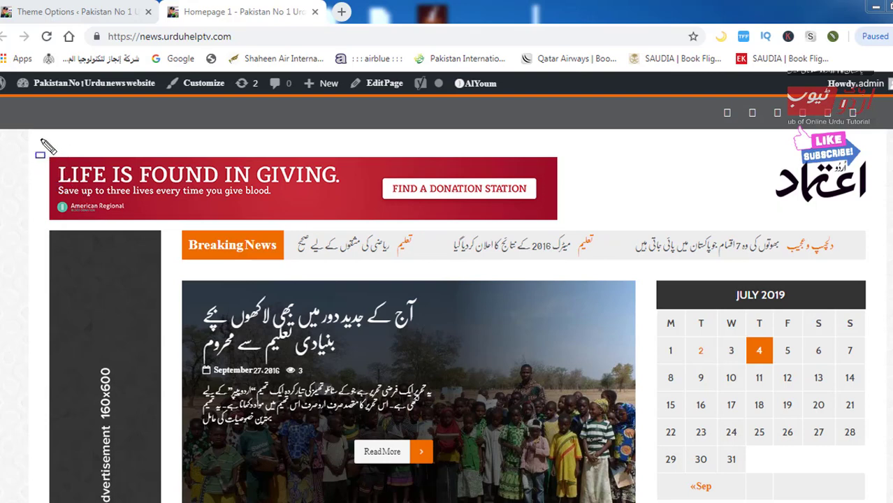
{"action": "mouse_move", "coordinate": [39, 139]}
{"action": "left_mouse_down"}
{"action": "mouse_move", "coordinate": [219, 200]}
{"action": "mouse_move", "coordinate": [584, 227]}
{"action": "left_mouse_up"}
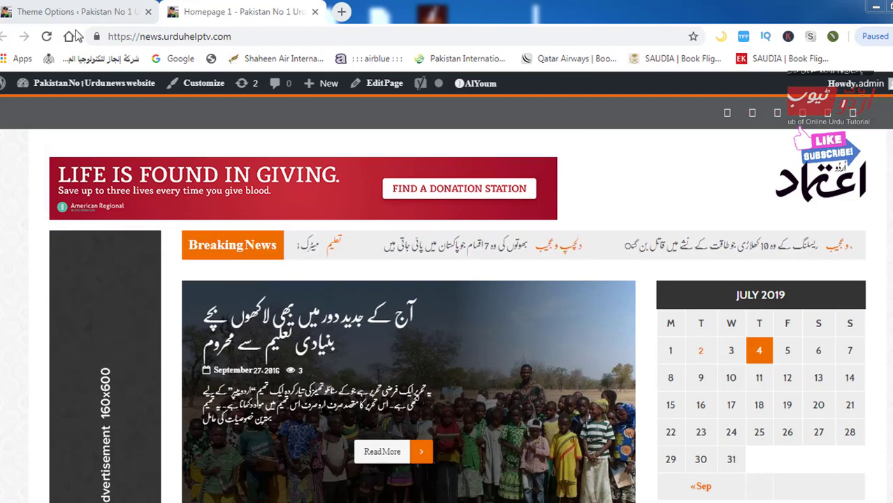
Step: Return to the Header section of the theme options and examine the Choose Main Menu Position layouts
{"action": "left_click", "coordinate": [42, 11]}
{"action": "scroll", "coordinate": [460, 324], "scroll_direction": "down", "scroll_amount": 3}
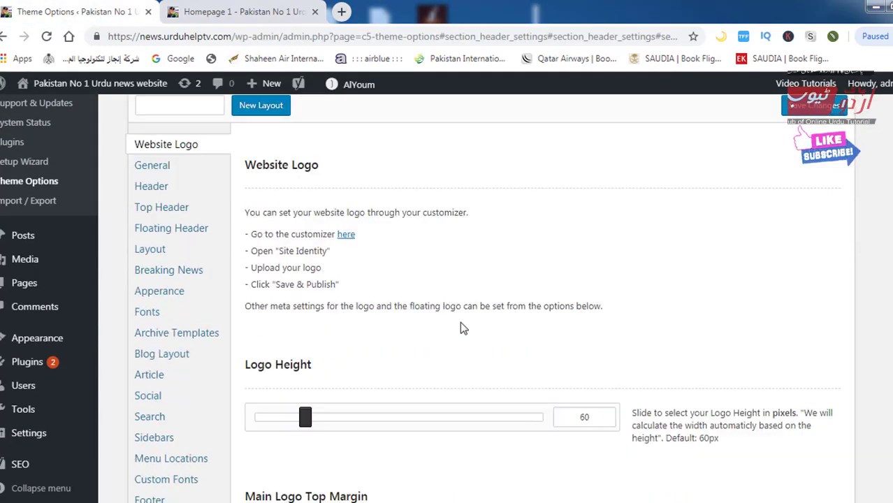
{"action": "scroll", "coordinate": [460, 321], "scroll_direction": "down", "scroll_amount": 1}
{"action": "scroll", "coordinate": [70, 190], "scroll_direction": "up", "scroll_amount": 1}
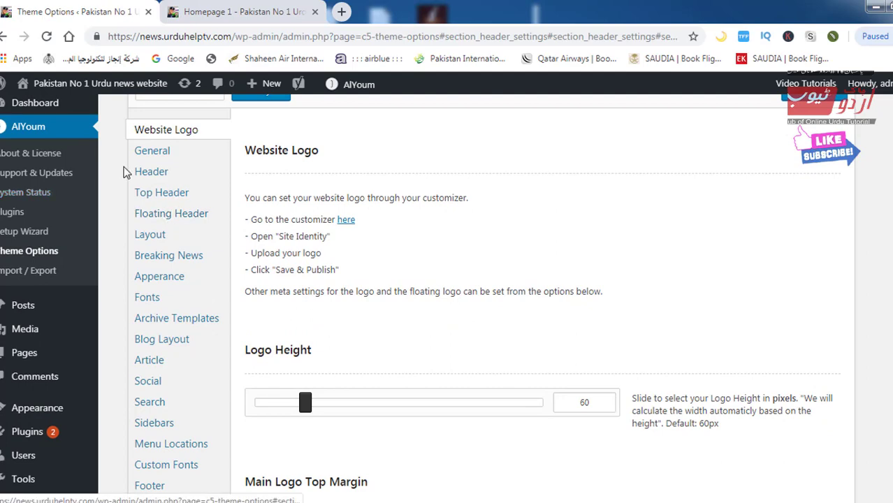
{"action": "left_click", "coordinate": [216, 169]}
{"action": "scroll", "coordinate": [500, 299], "scroll_direction": "down", "scroll_amount": 4}
{"action": "scroll", "coordinate": [500, 301], "scroll_direction": "down", "scroll_amount": 2}
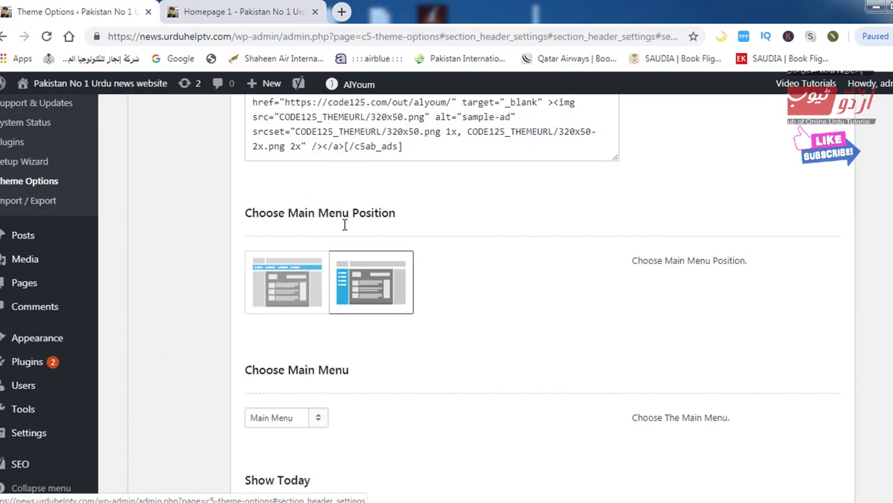
{"action": "mouse_move", "coordinate": [239, 192]}
{"action": "left_mouse_down"}
{"action": "mouse_move", "coordinate": [364, 229]}
{"action": "mouse_move", "coordinate": [427, 225]}
{"action": "left_mouse_up"}
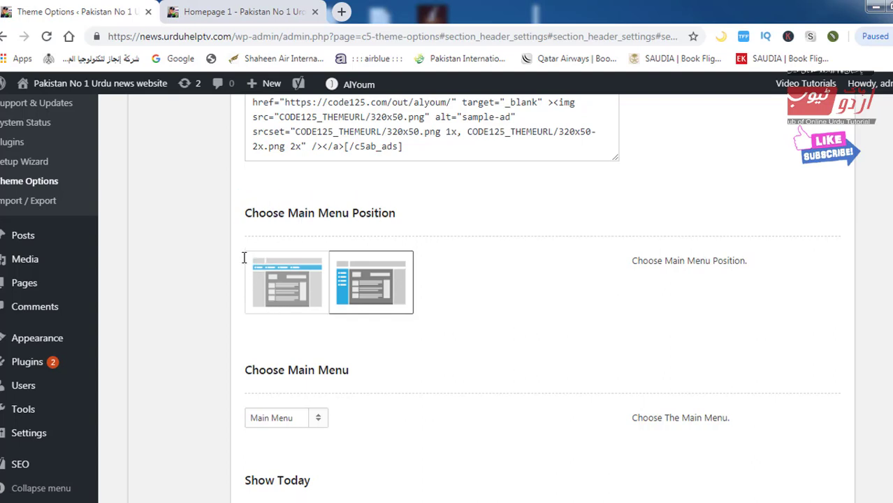
Step: Set Choose Main Menu Position to the layout with the menu bar across the top
{"action": "left_click", "coordinate": [253, 290]}
{"action": "left_click_drag", "start_coordinate": [245, 243], "coordinate": [330, 320]}
{"action": "left_click_drag", "start_coordinate": [329, 242], "coordinate": [487, 324]}
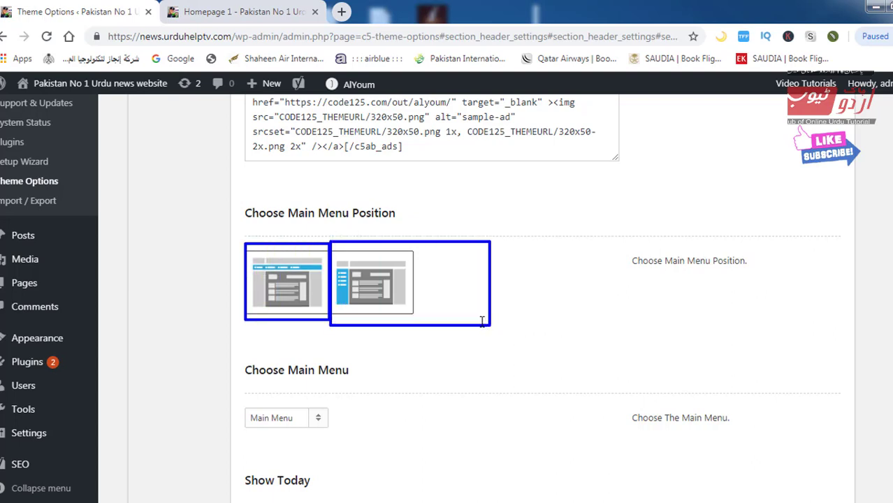
{"action": "left_click", "coordinate": [290, 283]}
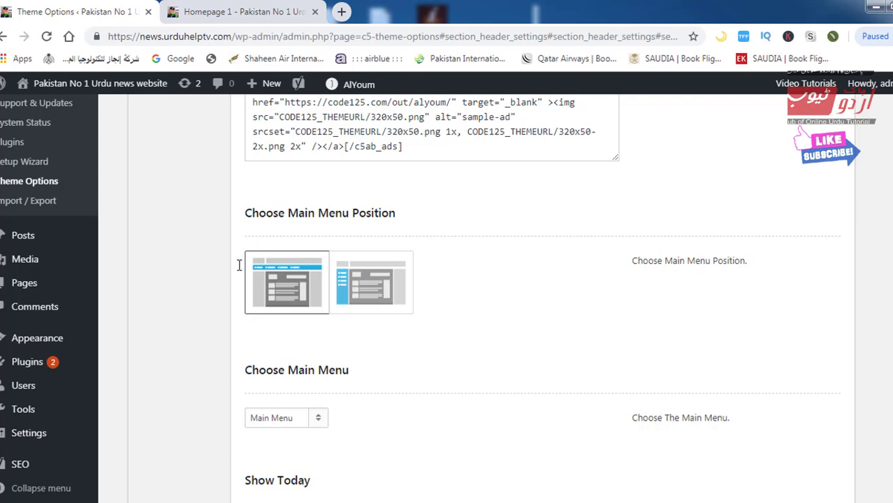
Step: Keep Show Today ON and switch Show Next/Prev and Random Buttons ON
{"action": "scroll", "coordinate": [258, 292], "scroll_direction": "down", "scroll_amount": 3}
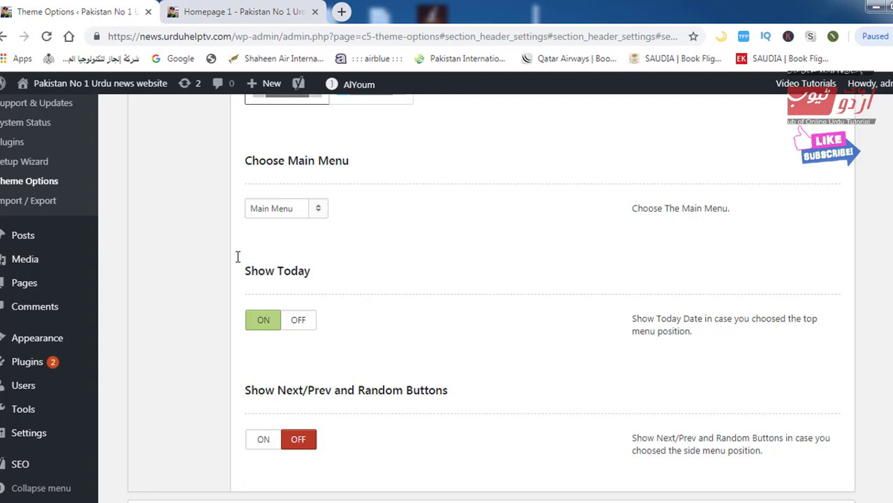
{"action": "mouse_move", "coordinate": [236, 255]}
{"action": "left_mouse_down"}
{"action": "mouse_move", "coordinate": [255, 335]}
{"action": "mouse_move", "coordinate": [346, 342]}
{"action": "left_mouse_up"}
{"action": "left_click", "coordinate": [297, 320]}
{"action": "left_click", "coordinate": [271, 320]}
{"action": "scroll", "coordinate": [355, 344], "scroll_direction": "down", "scroll_amount": 2}
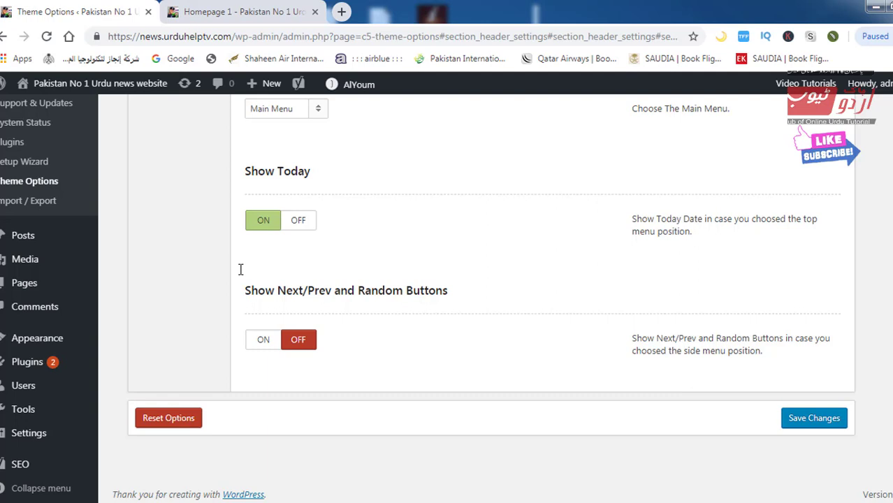
{"action": "mouse_move", "coordinate": [239, 269]}
{"action": "left_mouse_down"}
{"action": "mouse_move", "coordinate": [335, 367]}
{"action": "mouse_move", "coordinate": [350, 371]}
{"action": "left_mouse_up"}
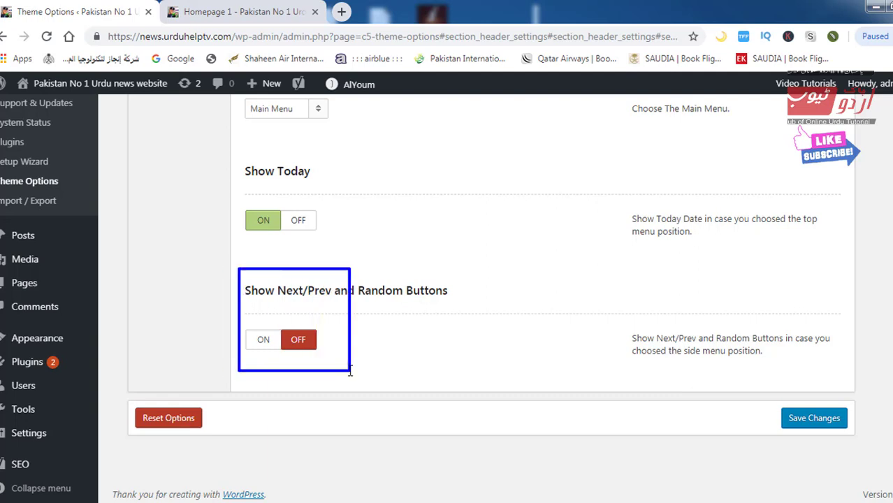
{"action": "left_click", "coordinate": [266, 334]}
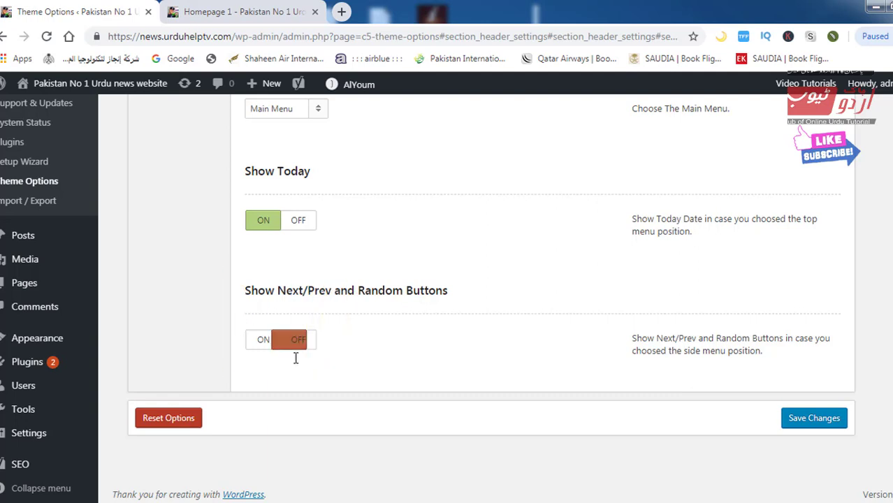
Step: Recheck the main menu position layouts against the button settings and save the theme options
{"action": "scroll", "coordinate": [454, 282], "scroll_direction": "up", "scroll_amount": 5}
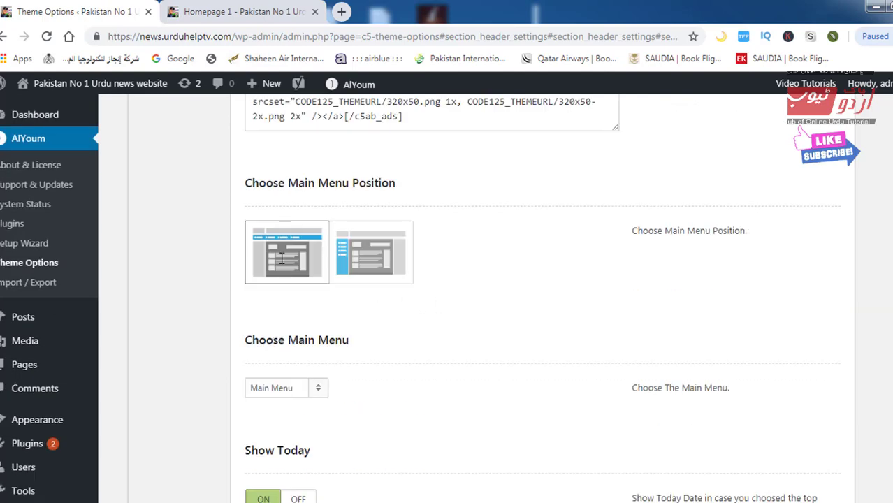
{"action": "left_click", "coordinate": [363, 263]}
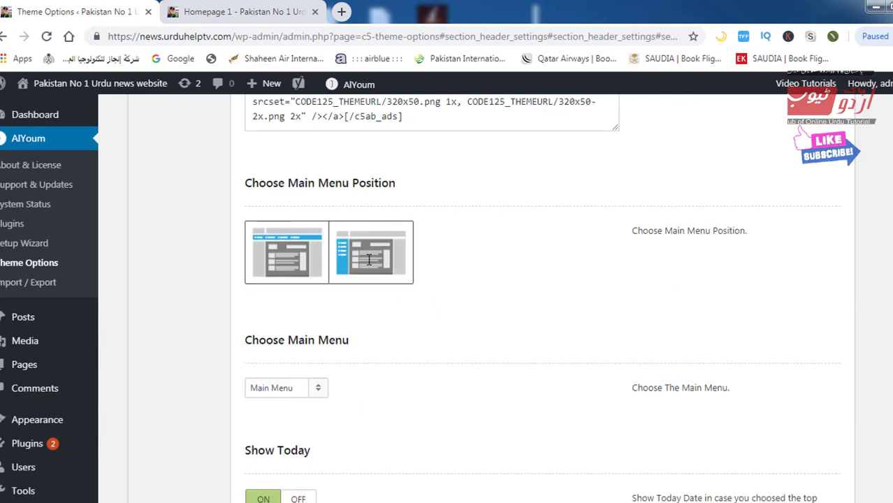
{"action": "scroll", "coordinate": [528, 307], "scroll_direction": "down", "scroll_amount": 3}
{"action": "scroll", "coordinate": [490, 287], "scroll_direction": "up", "scroll_amount": 3}
{"action": "scroll", "coordinate": [630, 342], "scroll_direction": "down", "scroll_amount": 4}
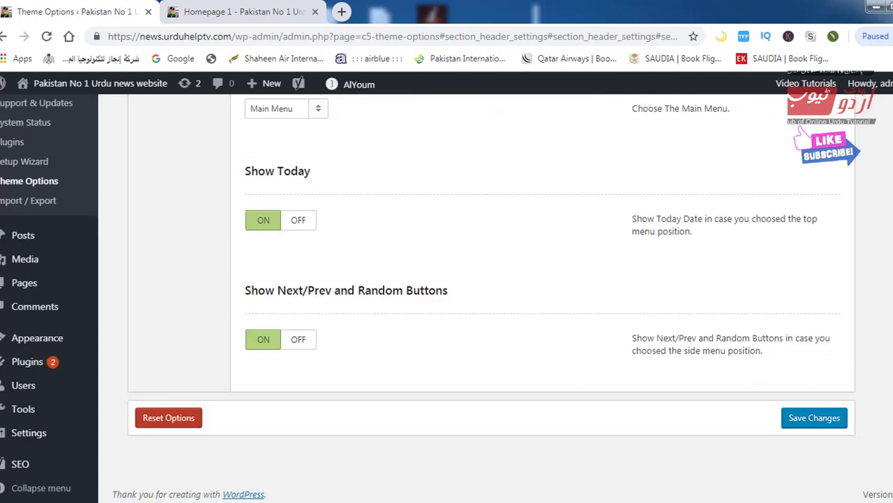
{"action": "left_click", "coordinate": [802, 415]}
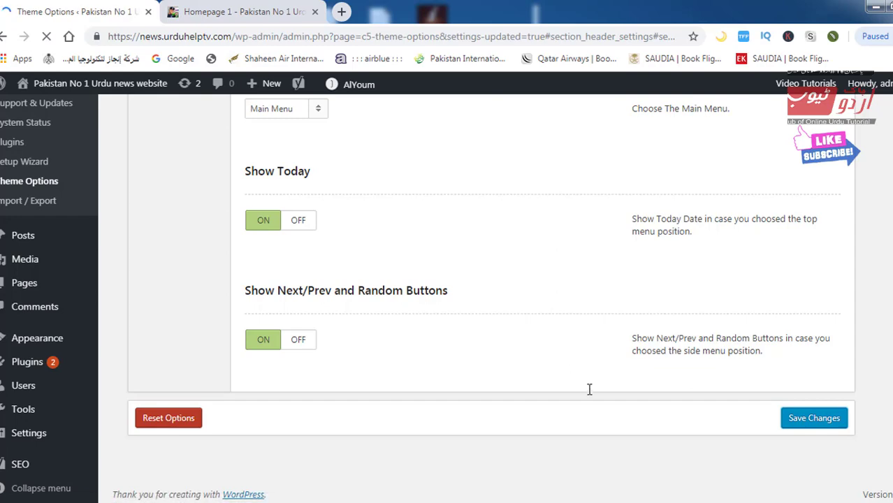
Step: Open the Floating Header section, keep Show Floating Bar ON and review the menu and social icon options
{"action": "scroll", "coordinate": [419, 335], "scroll_direction": "down", "scroll_amount": 3}
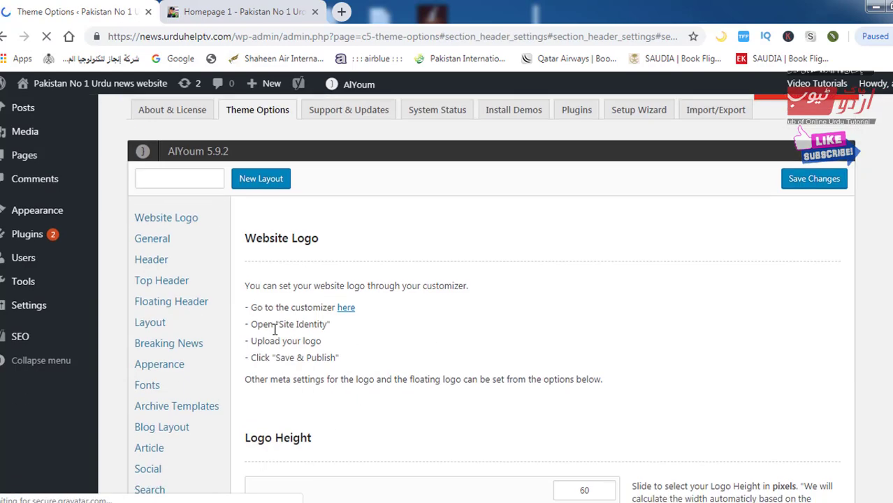
{"action": "scroll", "coordinate": [199, 293], "scroll_direction": "down", "scroll_amount": 1}
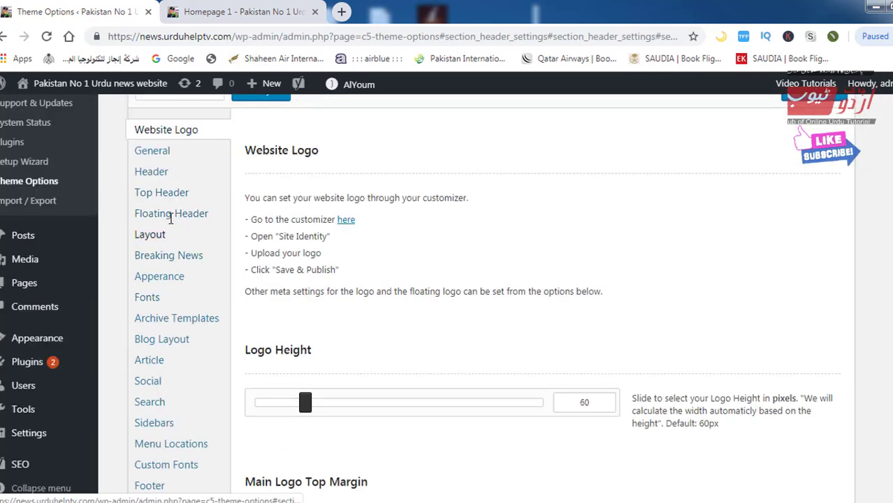
{"action": "left_click", "coordinate": [174, 215]}
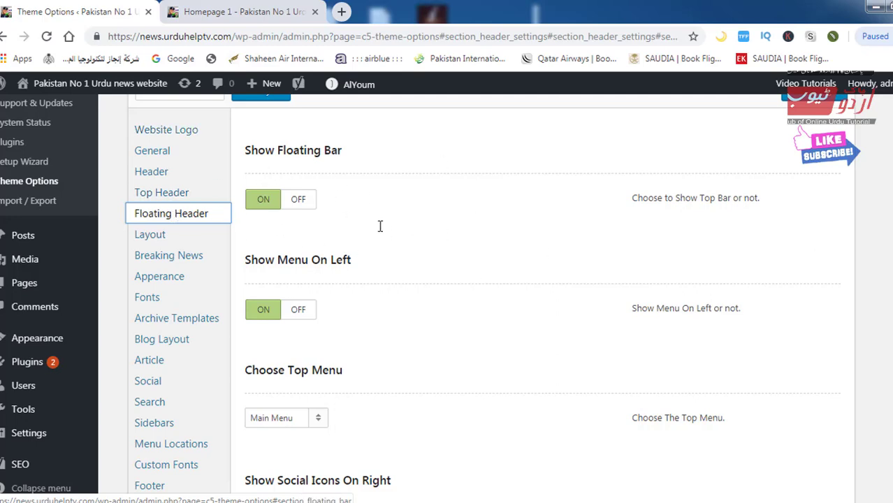
{"action": "left_click", "coordinate": [301, 201]}
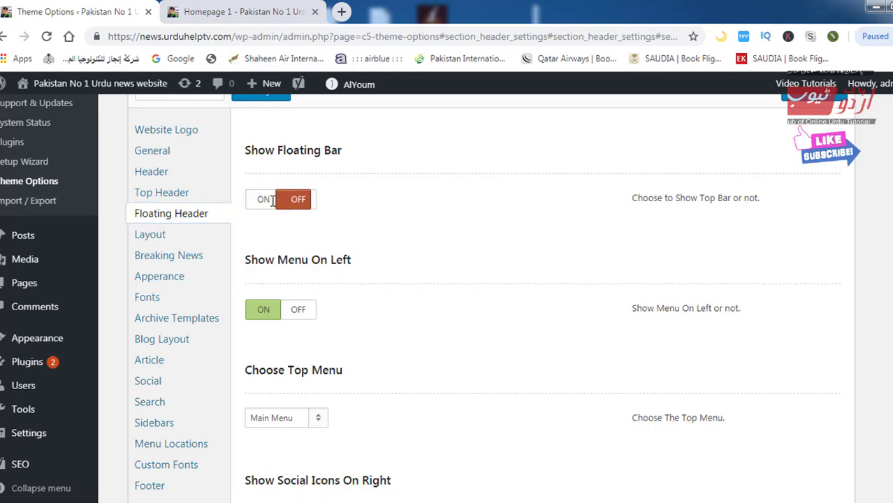
{"action": "left_click", "coordinate": [269, 201]}
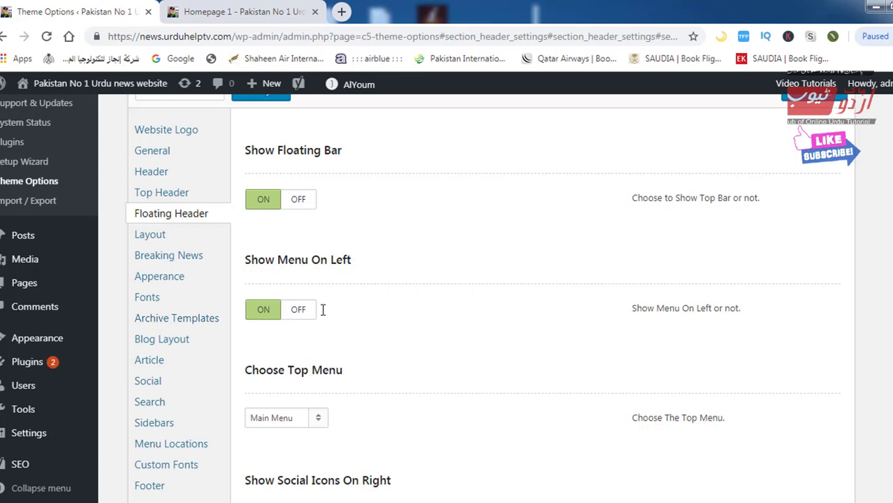
{"action": "scroll", "coordinate": [422, 308], "scroll_direction": "down", "scroll_amount": 3}
{"action": "scroll", "coordinate": [420, 306], "scroll_direction": "up", "scroll_amount": 2}
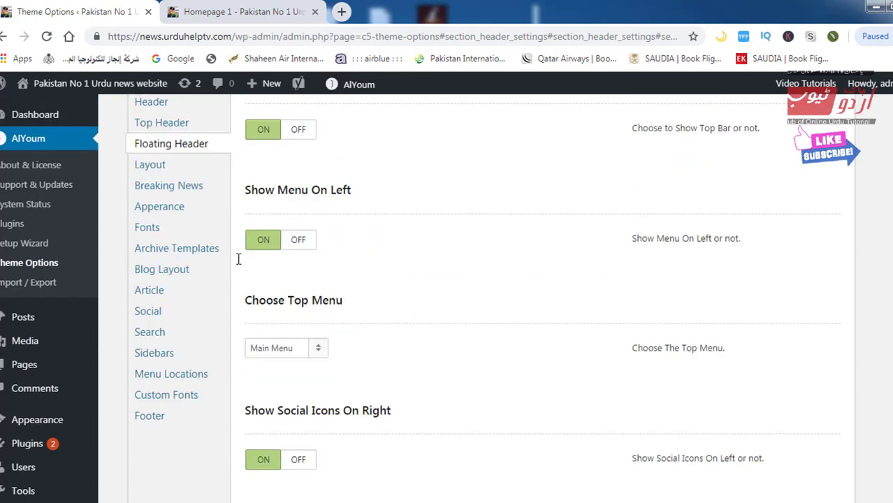
Step: Open the Layout section and set the website direction to Right To Left
{"action": "left_click", "coordinate": [155, 168]}
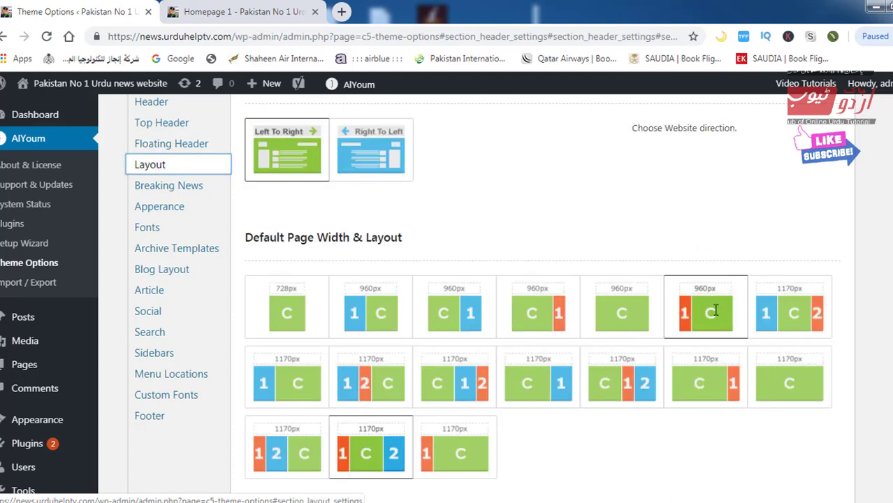
{"action": "scroll", "coordinate": [435, 244], "scroll_direction": "up", "scroll_amount": 2}
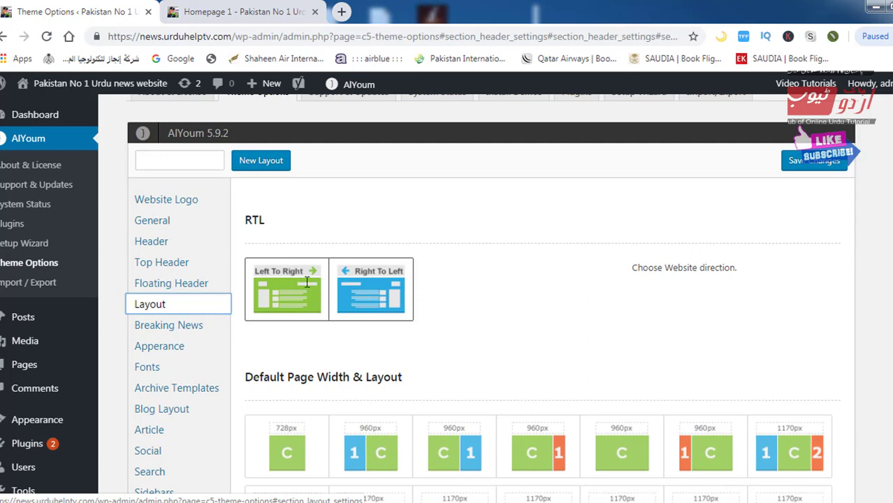
{"action": "left_click_drag", "start_coordinate": [242, 252], "coordinate": [325, 320]}
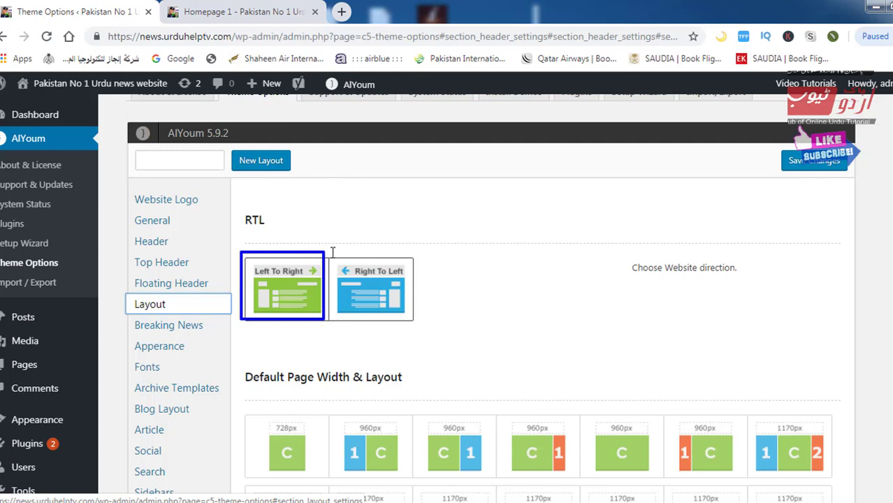
{"action": "left_click_drag", "start_coordinate": [325, 252], "coordinate": [427, 329]}
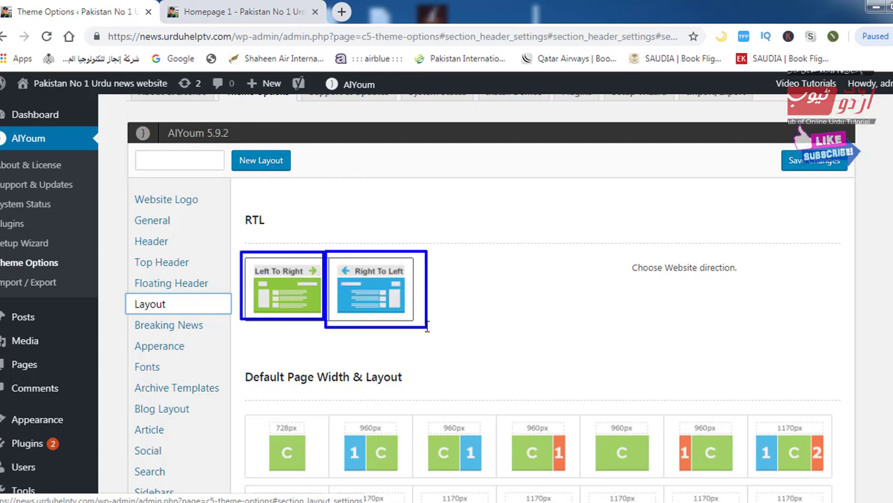
{"action": "key", "text": "Escape"}
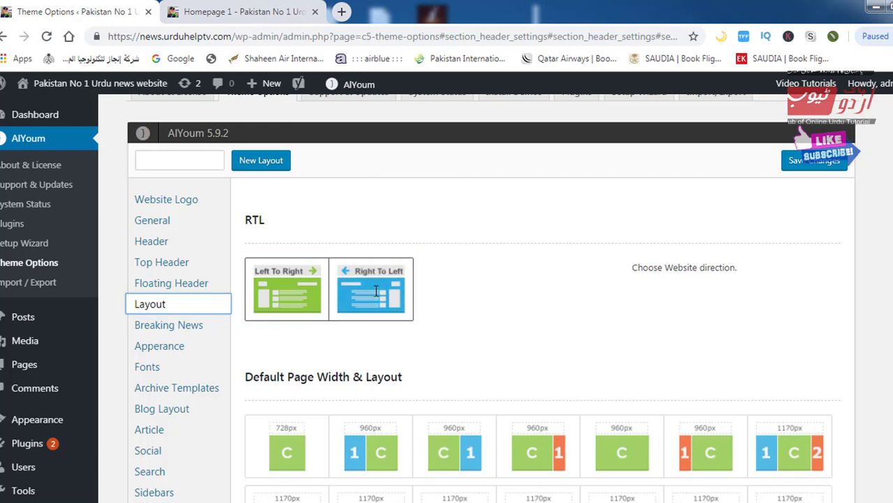
{"action": "left_click", "coordinate": [376, 290]}
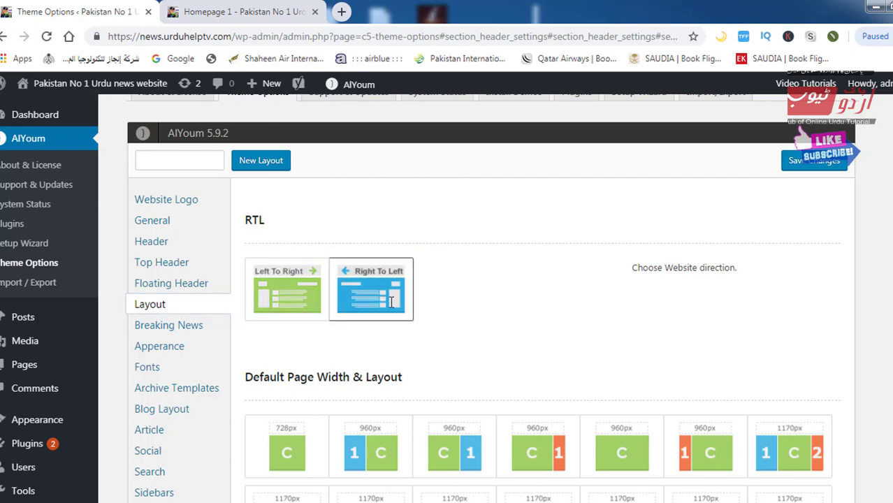
Step: Set Default Page Width & Layout to the 1170px option with content C followed by blue sidebar 1, and save the theme options
{"action": "scroll", "coordinate": [391, 302], "scroll_direction": "down", "scroll_amount": 2}
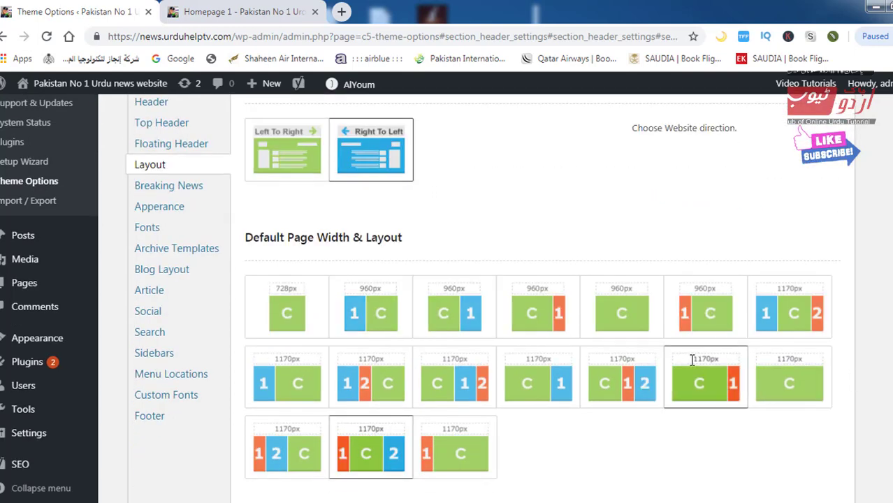
{"action": "scroll", "coordinate": [692, 359], "scroll_direction": "down", "scroll_amount": 1}
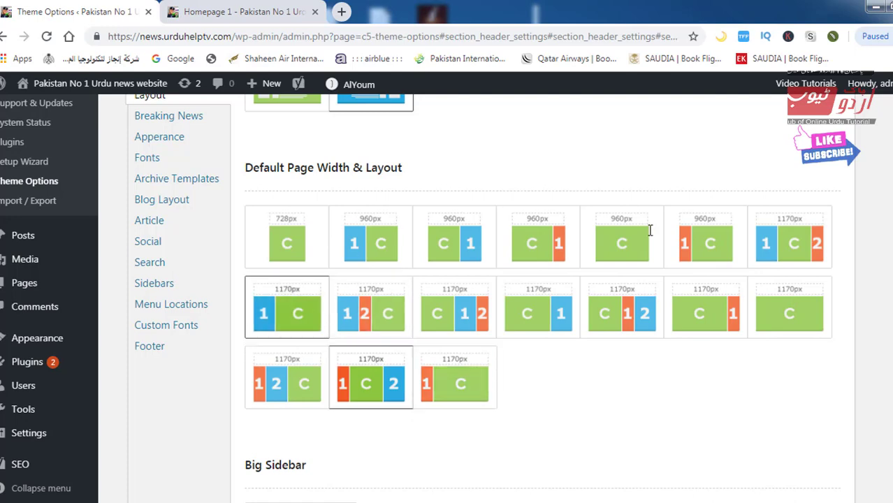
{"action": "left_click", "coordinate": [463, 314]}
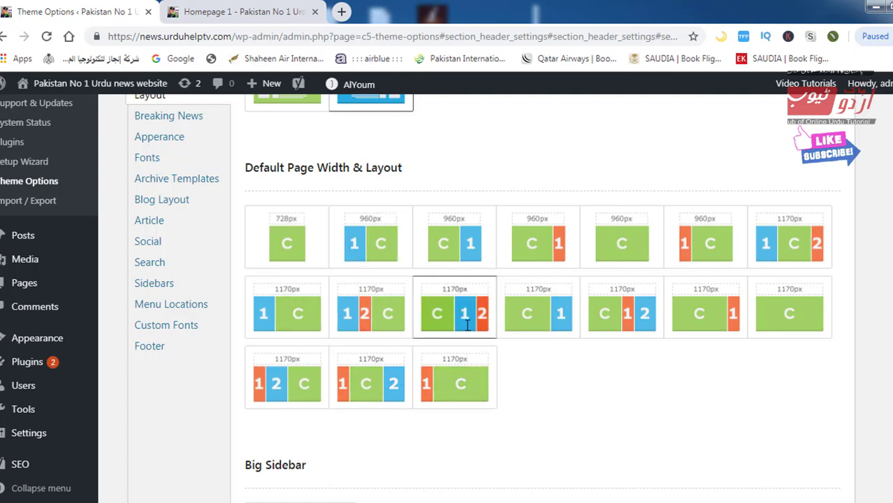
{"action": "left_click", "coordinate": [536, 307]}
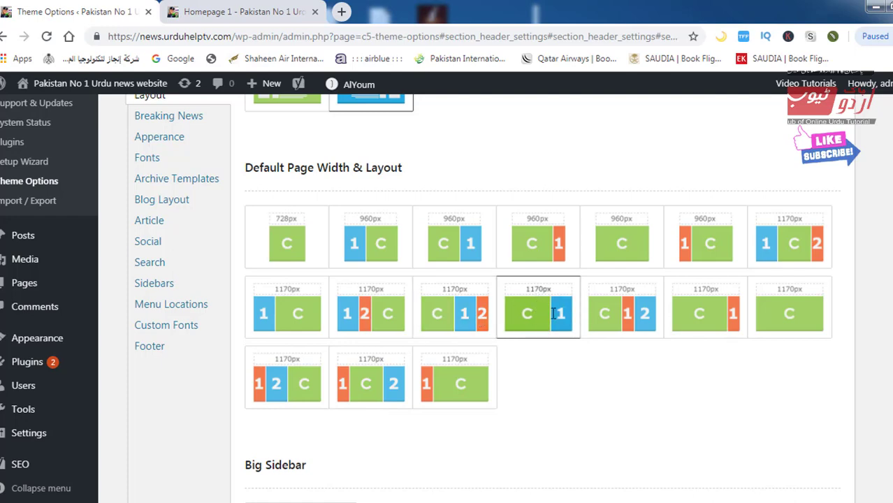
{"action": "scroll", "coordinate": [510, 322], "scroll_direction": "down", "scroll_amount": 4}
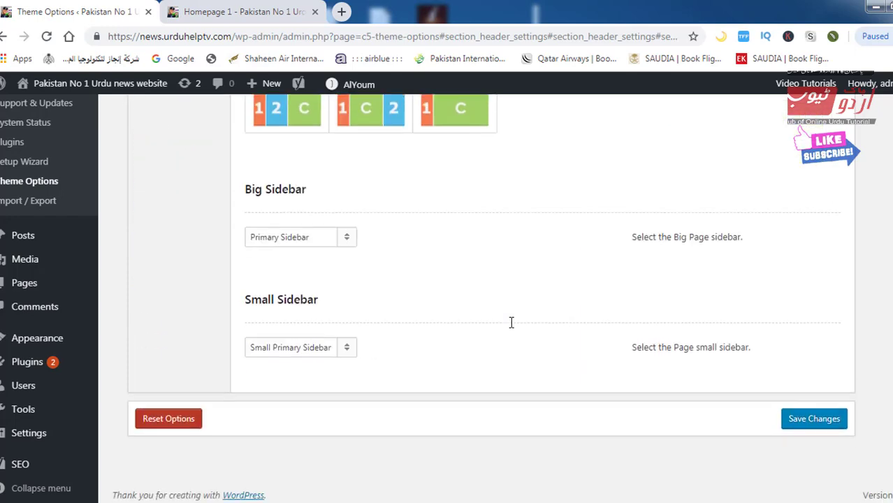
{"action": "left_click", "coordinate": [800, 419]}
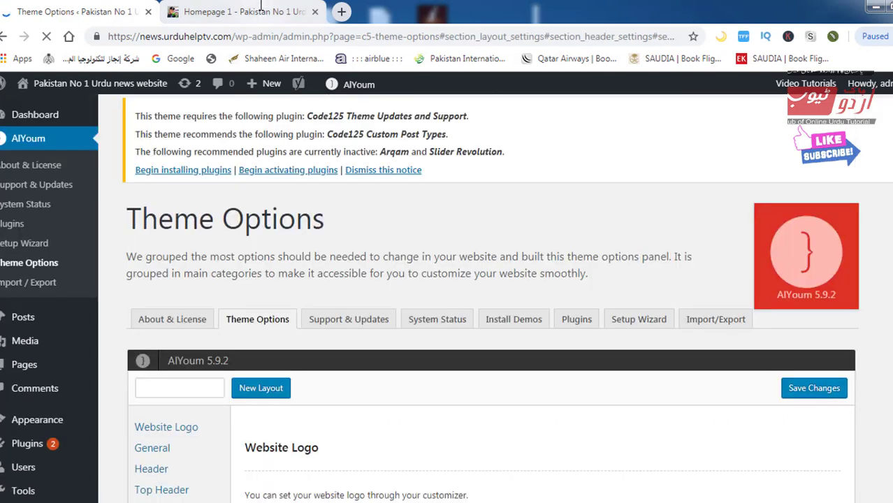
Step: Reload the homepage and examine the right-to-left layout from the header and logo down to the footer widgets
{"action": "left_click", "coordinate": [231, 12]}
{"action": "left_click", "coordinate": [285, 36]}
{"action": "key", "text": "Return"}
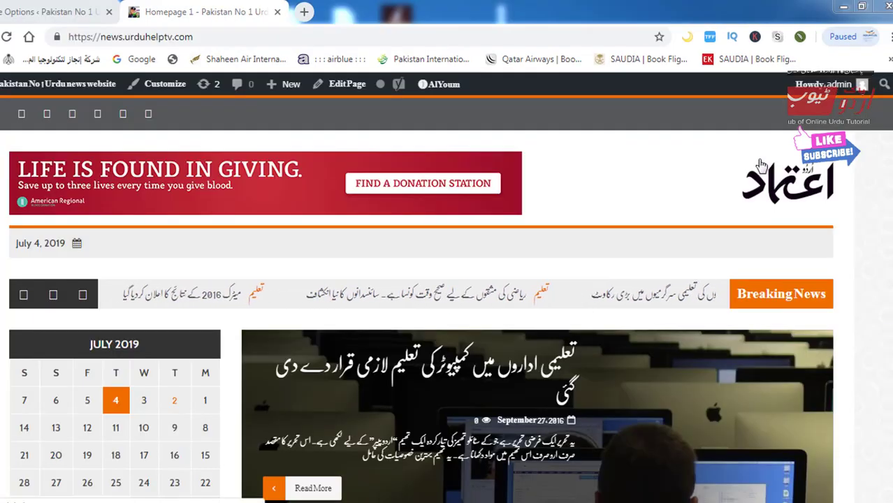
{"action": "left_click_drag", "start_coordinate": [842, 168], "coordinate": [706, 199]}
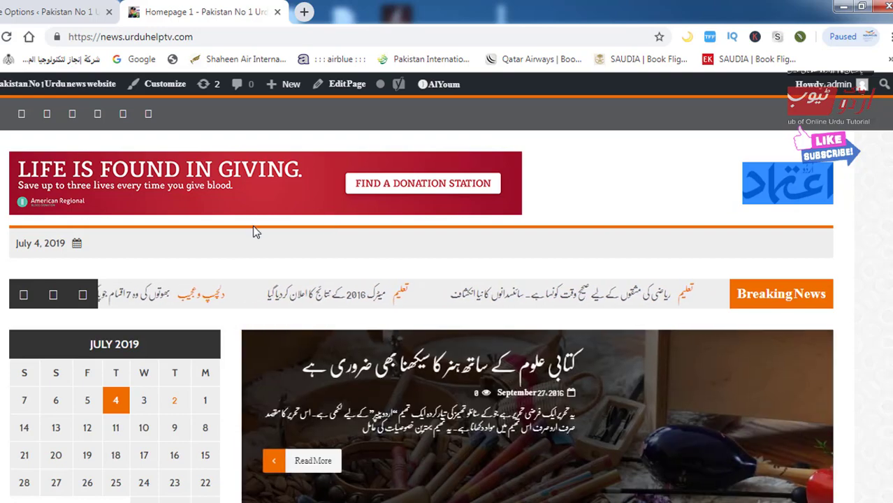
{"action": "scroll", "coordinate": [237, 238], "scroll_direction": "down", "scroll_amount": 3}
{"action": "scroll", "coordinate": [430, 332], "scroll_direction": "up", "scroll_amount": 3}
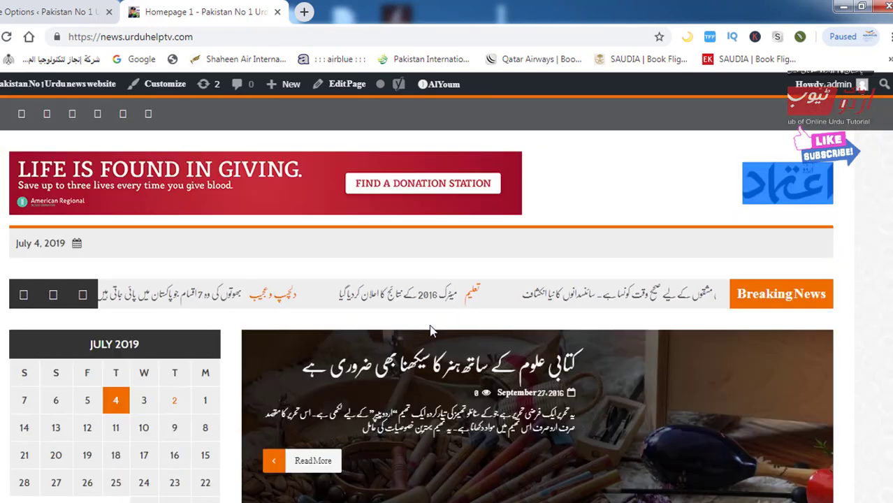
{"action": "scroll", "coordinate": [687, 399], "scroll_direction": "down", "scroll_amount": 7}
{"action": "scroll", "coordinate": [687, 399], "scroll_direction": "down", "scroll_amount": 6}
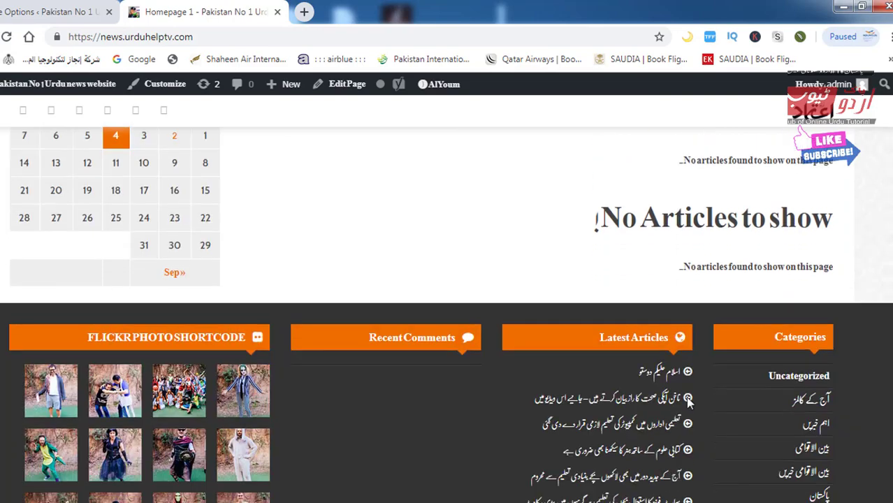
{"action": "scroll", "coordinate": [685, 396], "scroll_direction": "up", "scroll_amount": 8}
{"action": "scroll", "coordinate": [685, 396], "scroll_direction": "up", "scroll_amount": 1}
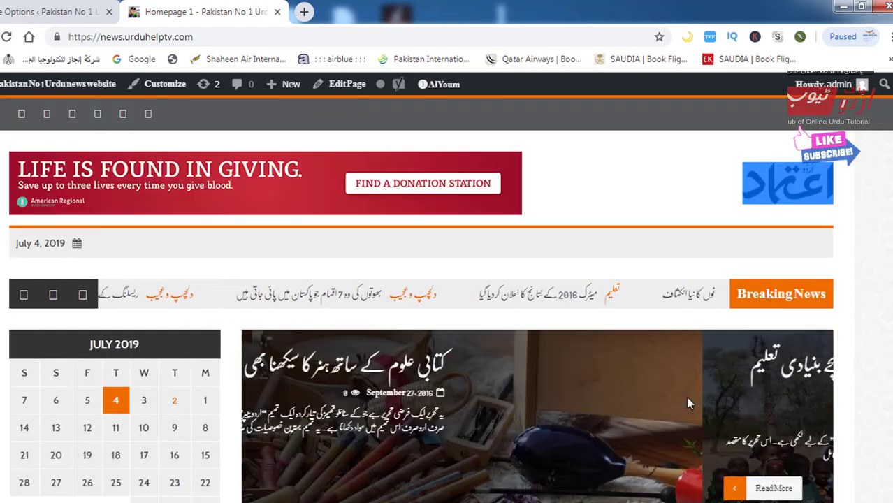
Step: Open the Breaking News section of the theme options and compare its settings with the Breaking News bar on the homepage
{"action": "left_click", "coordinate": [53, 11]}
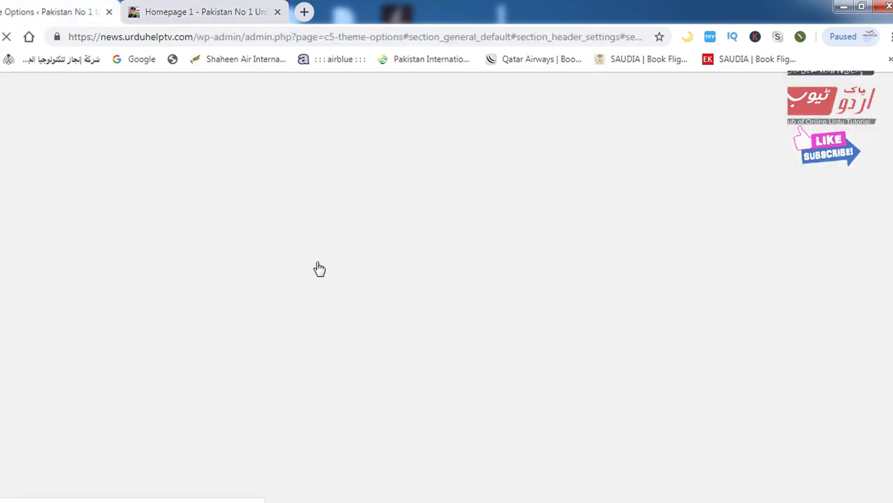
{"action": "scroll", "coordinate": [179, 433], "scroll_direction": "down", "scroll_amount": 3}
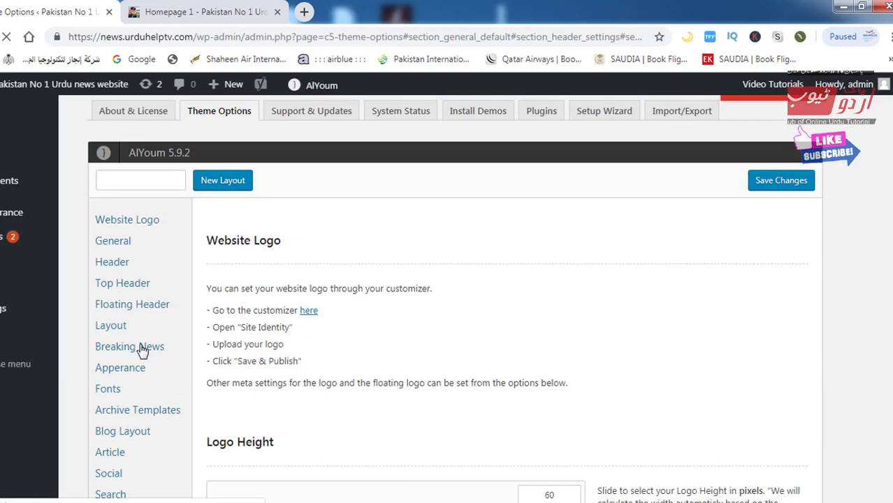
{"action": "scroll", "coordinate": [142, 349], "scroll_direction": "down", "scroll_amount": 1}
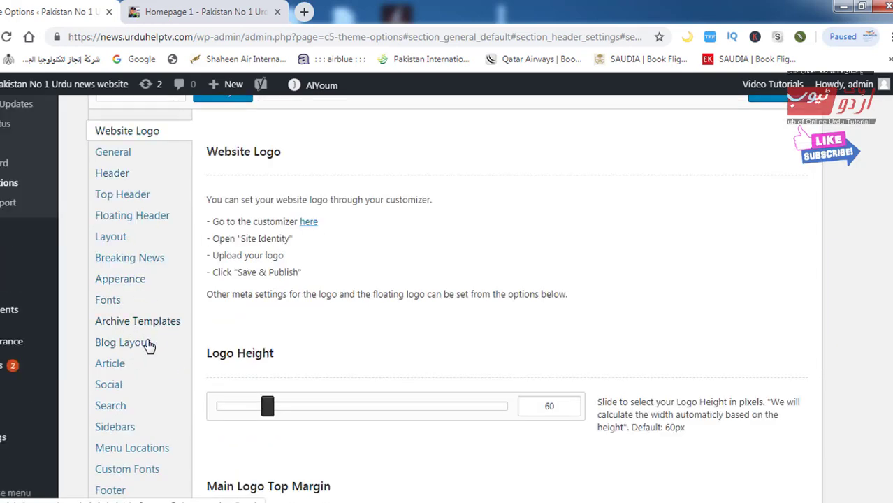
{"action": "left_click", "coordinate": [140, 264]}
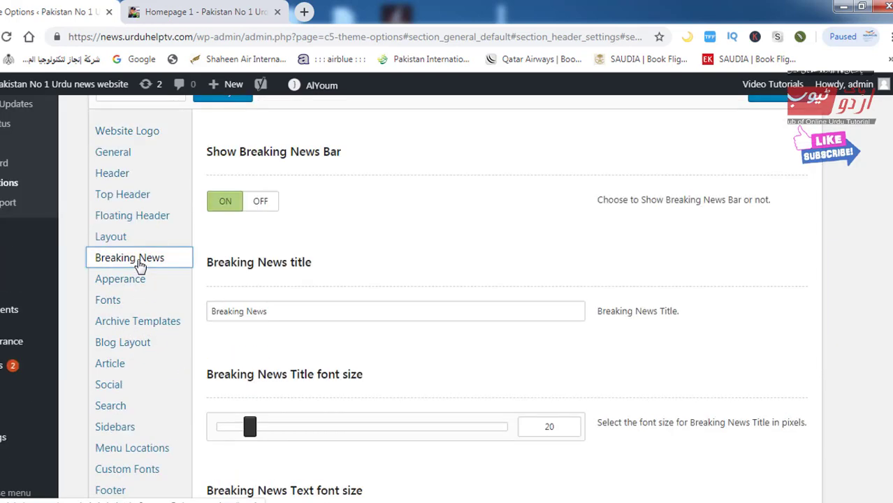
{"action": "left_click", "coordinate": [202, 12]}
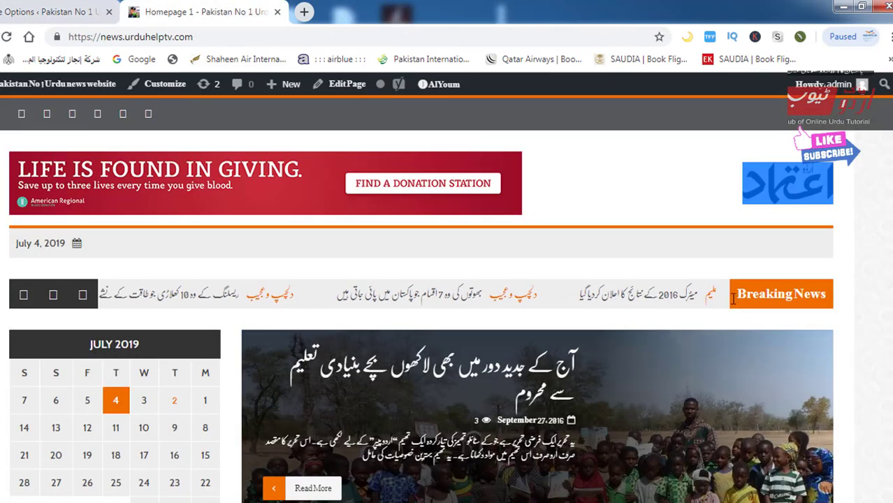
{"action": "left_click", "coordinate": [53, 11]}
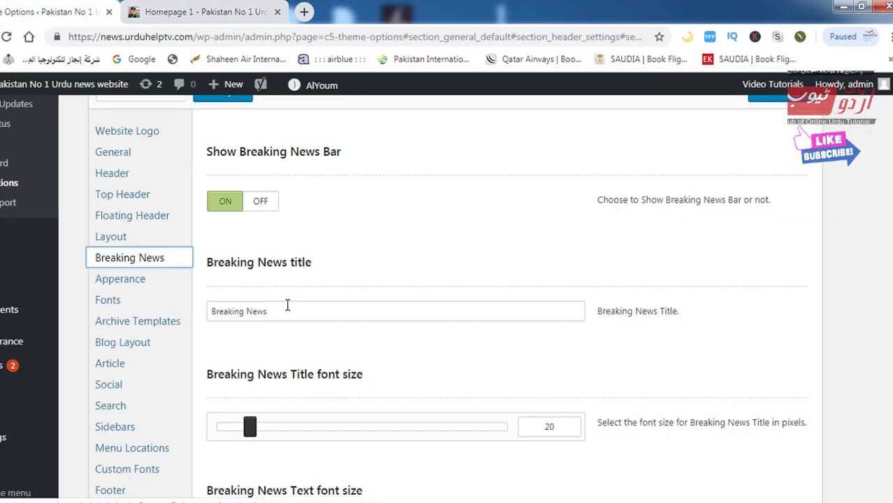
Step: Replace the Breaking News title with the Urdu text "تازہ ترین"
{"action": "left_click_drag", "start_coordinate": [285, 312], "coordinate": [210, 311]}
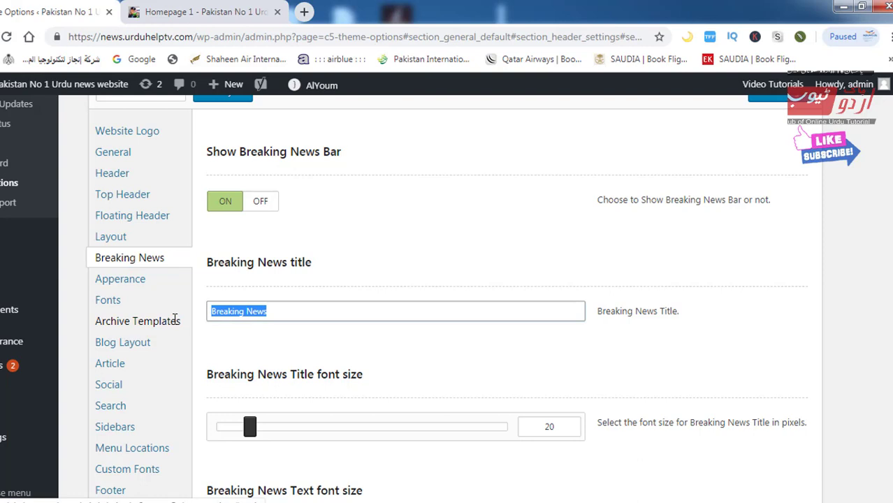
{"action": "type", "text": "t"}
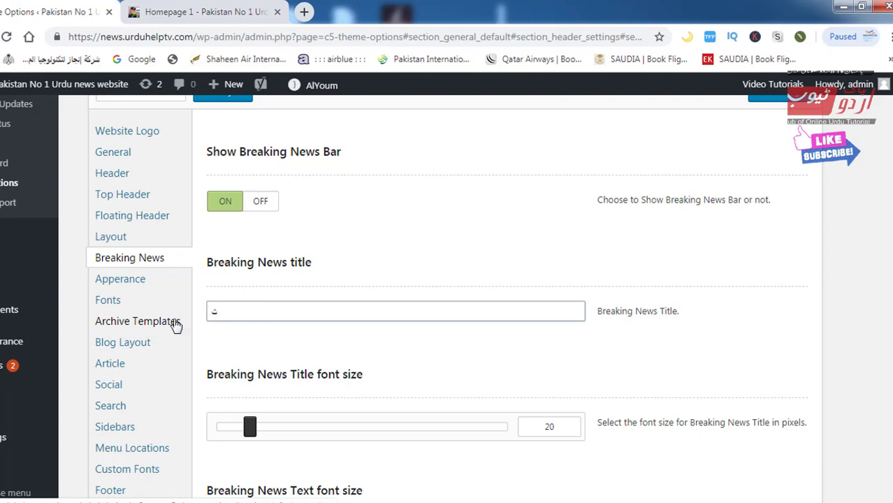
{"action": "type", "text": "از"}
{"action": "type", "text": "ه تر"}
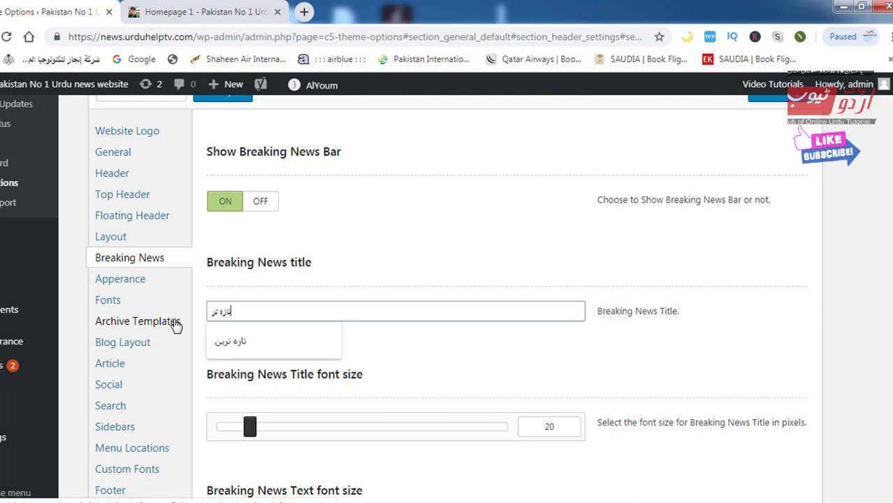
{"action": "type", "text": "ین"}
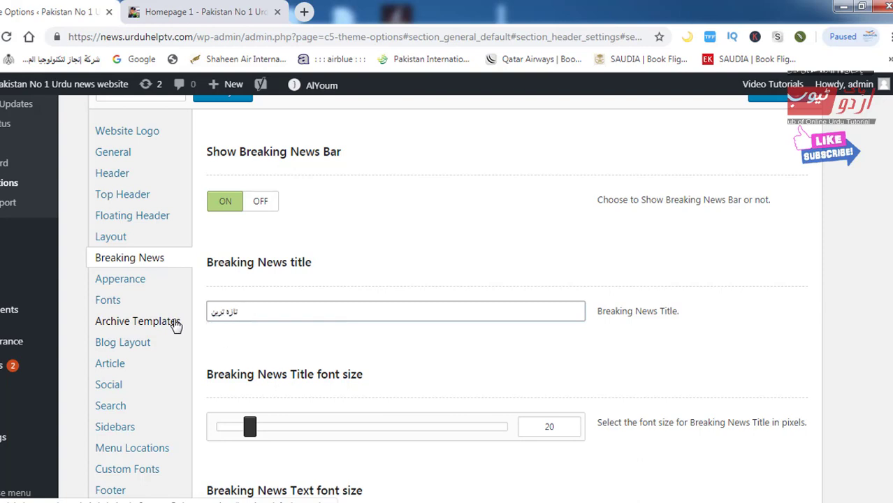
Step: Switch Show Breaking News Bar OFF and back to ON
{"action": "scroll", "coordinate": [360, 361], "scroll_direction": "down", "scroll_amount": 1}
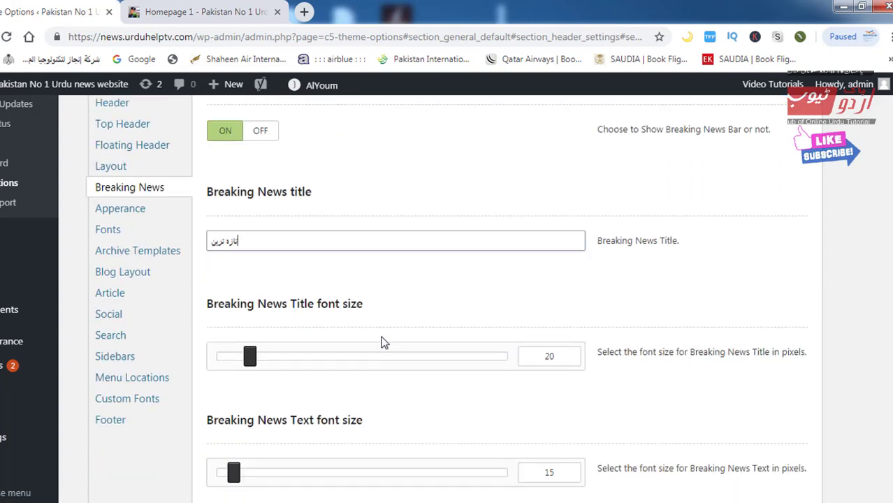
{"action": "scroll", "coordinate": [370, 321], "scroll_direction": "up", "scroll_amount": 2}
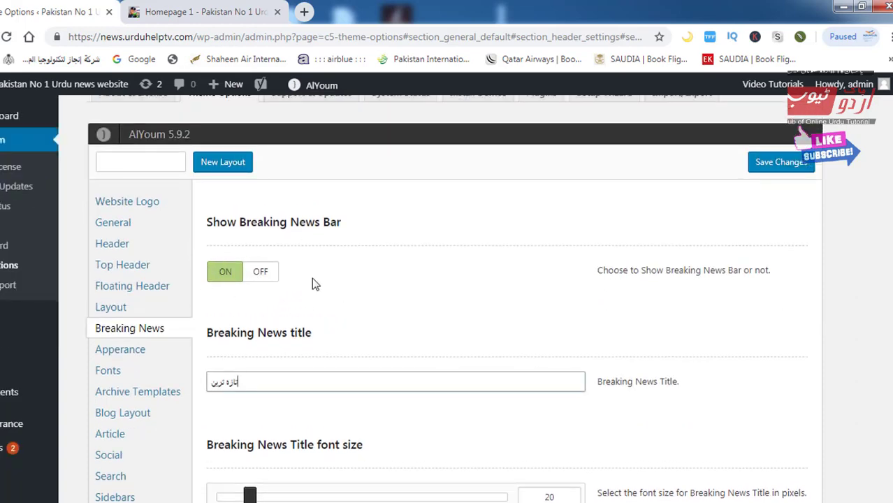
{"action": "left_click", "coordinate": [259, 275]}
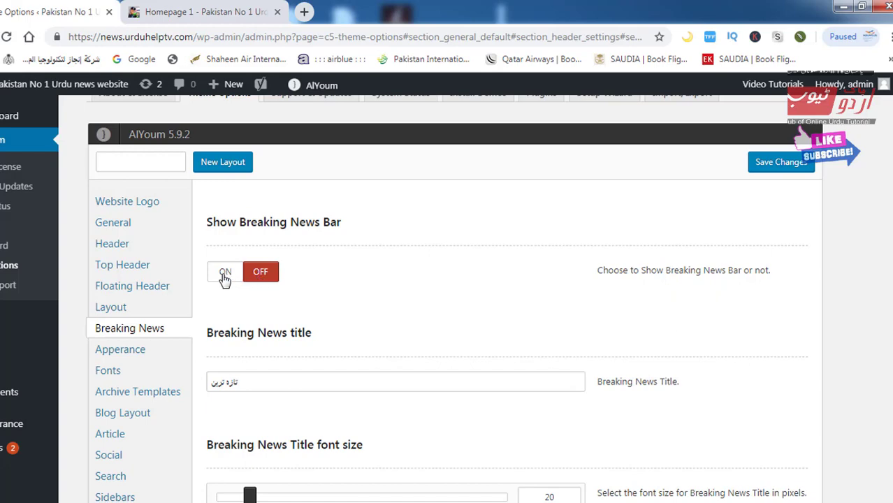
{"action": "left_click", "coordinate": [224, 275]}
Step: Review the remaining Breaking News options, from title and text font size through Number of Articles and Post Type to the ordering settings
{"action": "scroll", "coordinate": [369, 299], "scroll_direction": "down", "scroll_amount": 2}
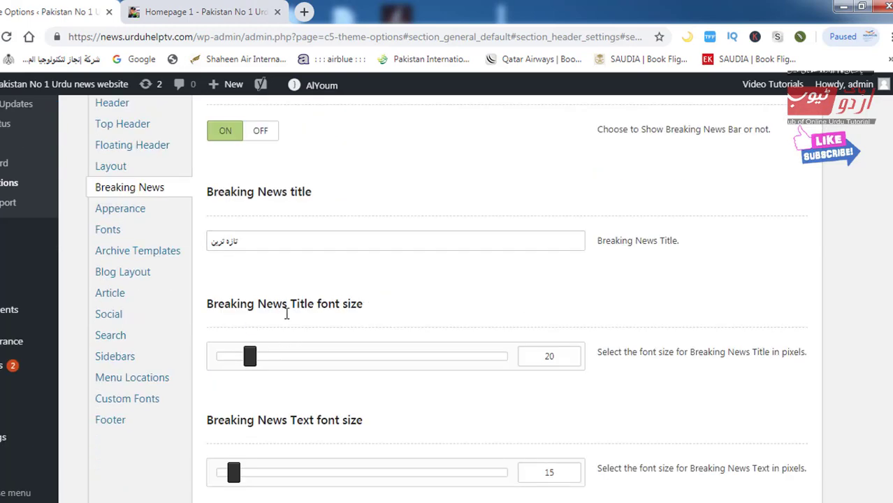
{"action": "left_click", "coordinate": [237, 12]}
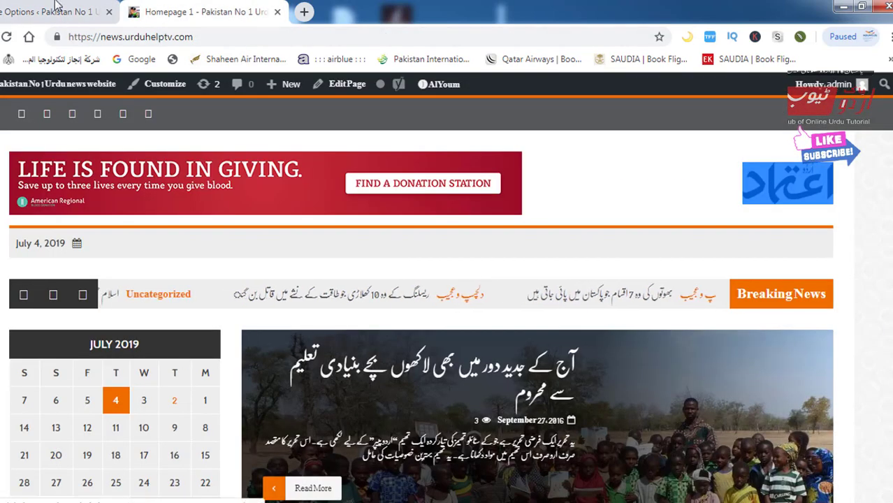
{"action": "left_click", "coordinate": [31, 11]}
{"action": "scroll", "coordinate": [419, 364], "scroll_direction": "down", "scroll_amount": 1}
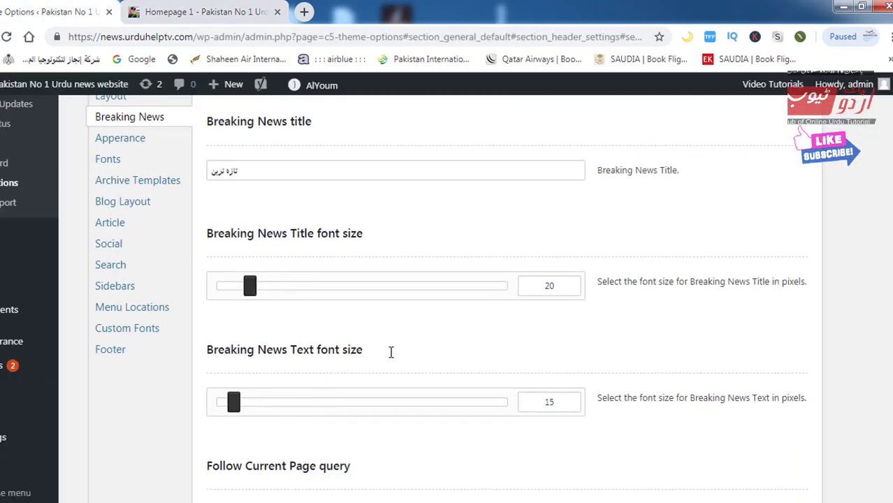
{"action": "left_click_drag", "start_coordinate": [390, 352], "coordinate": [247, 365]}
{"action": "left_click", "coordinate": [326, 343]}
{"action": "scroll", "coordinate": [405, 345], "scroll_direction": "down", "scroll_amount": 4}
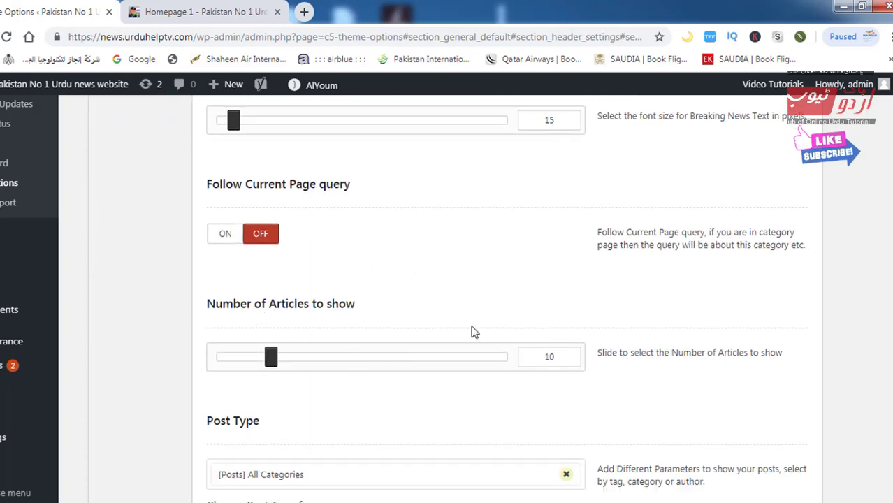
{"action": "left_click_drag", "start_coordinate": [545, 359], "coordinate": [568, 356]}
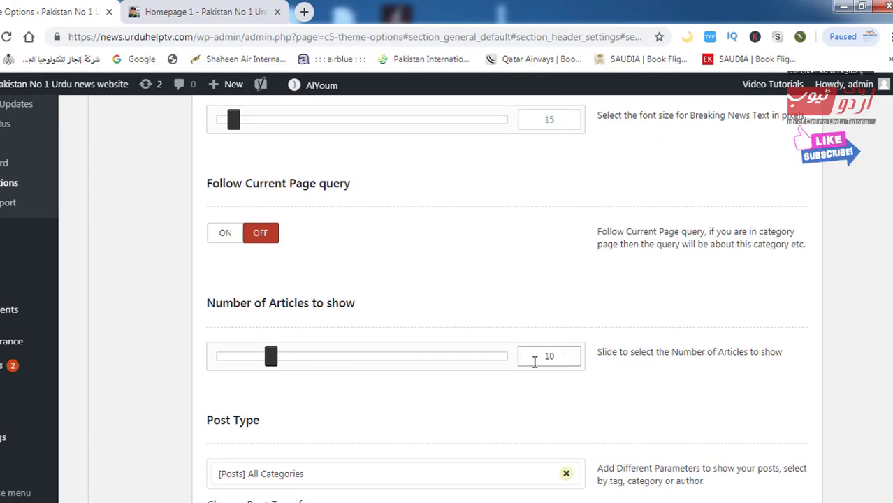
{"action": "scroll", "coordinate": [538, 359], "scroll_direction": "down", "scroll_amount": 2}
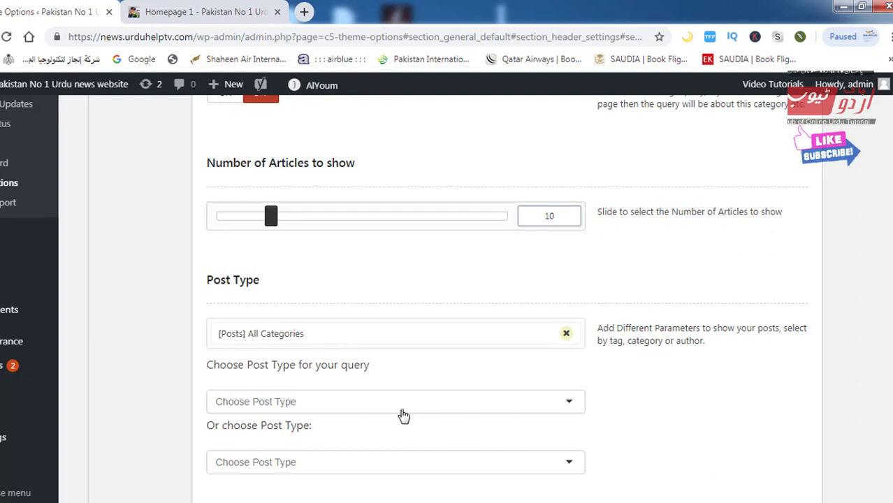
{"action": "scroll", "coordinate": [404, 415], "scroll_direction": "down", "scroll_amount": 7}
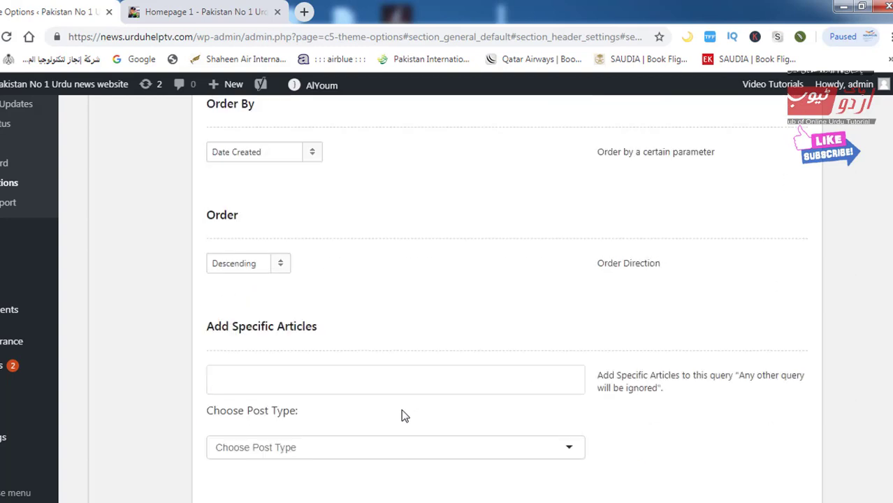
Step: Save the theme options and reload the homepage to check the Breaking News bar's title
{"action": "left_click", "coordinate": [776, 435]}
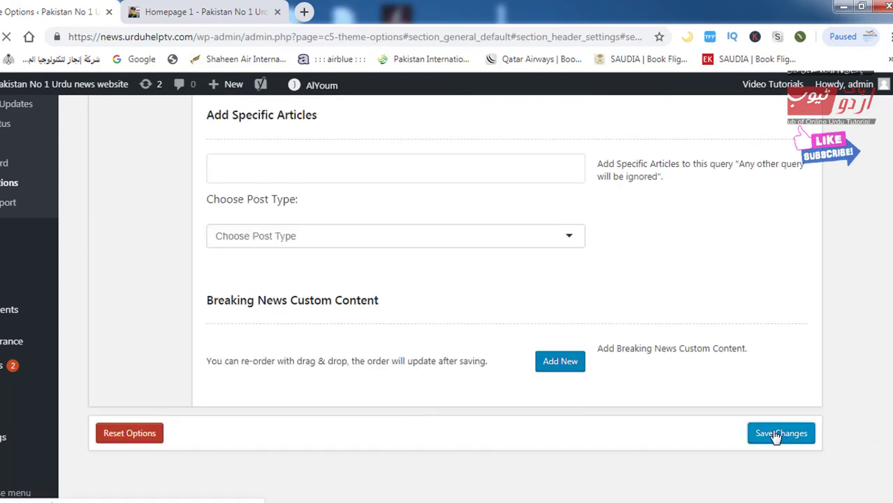
{"action": "left_click", "coordinate": [190, 14]}
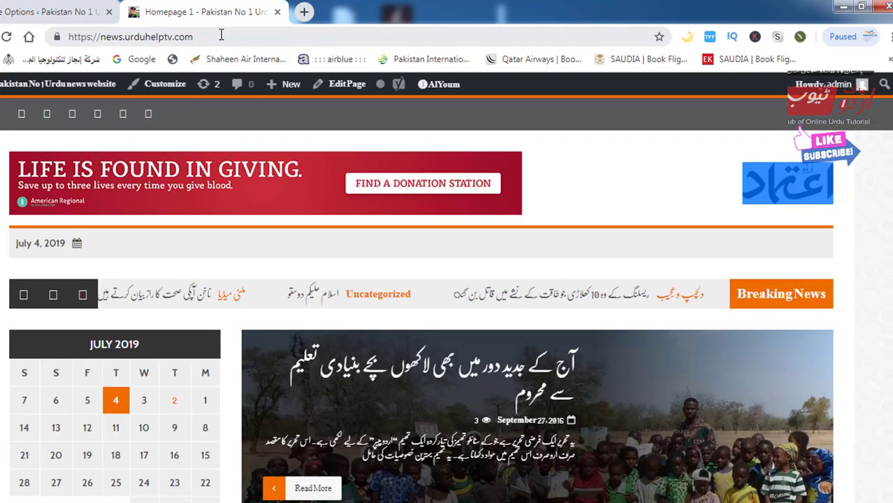
{"action": "left_click", "coordinate": [225, 37]}
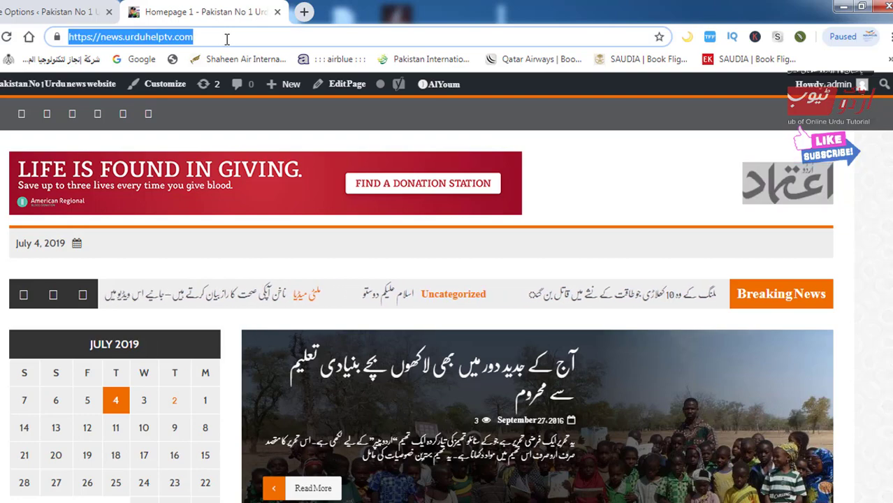
{"action": "key", "text": "Return"}
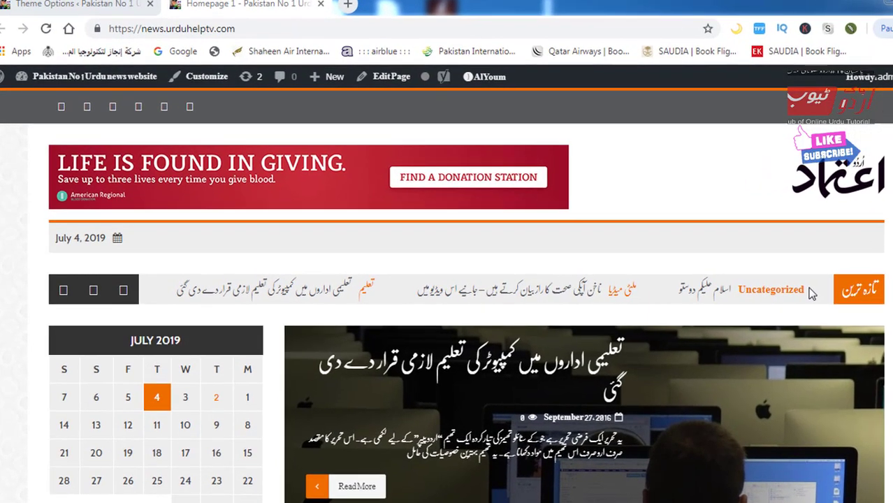
{"action": "left_click_drag", "start_coordinate": [828, 266], "coordinate": [890, 309]}
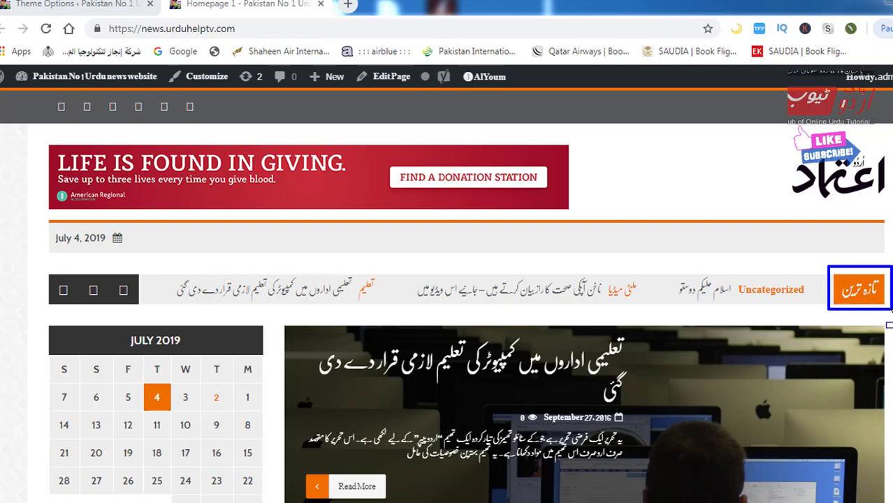
{"action": "key", "text": "Escape"}
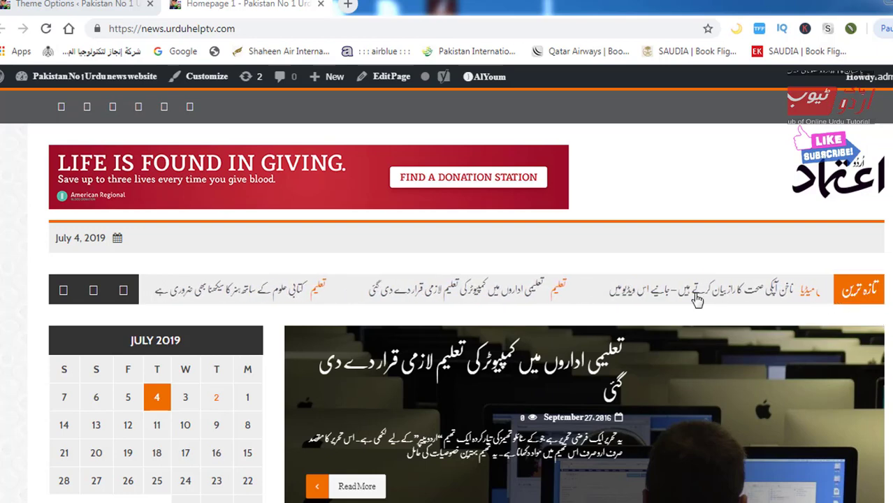
Step: Return to the theme options, open the Apperance section and set the Primary Color to a bright green
{"action": "left_click", "coordinate": [76, 4]}
{"action": "scroll", "coordinate": [363, 437], "scroll_direction": "down", "scroll_amount": 1}
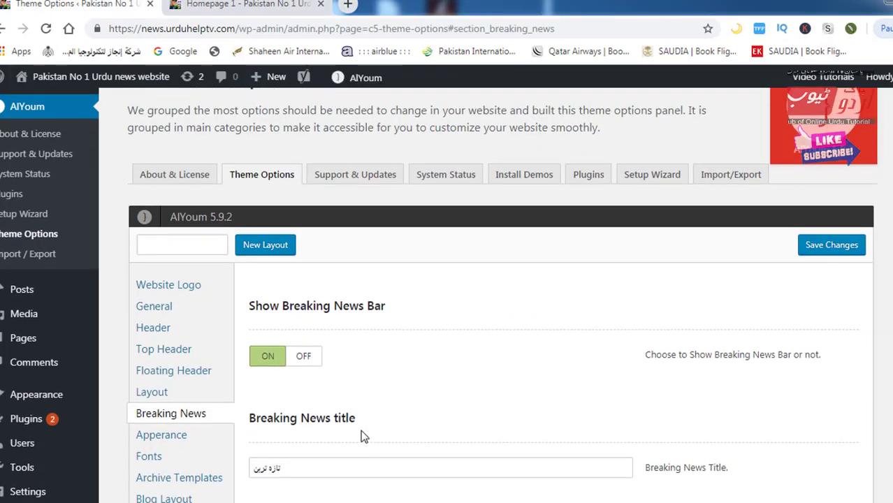
{"action": "scroll", "coordinate": [360, 430], "scroll_direction": "down", "scroll_amount": 8}
{"action": "scroll", "coordinate": [277, 336], "scroll_direction": "up", "scroll_amount": 5}
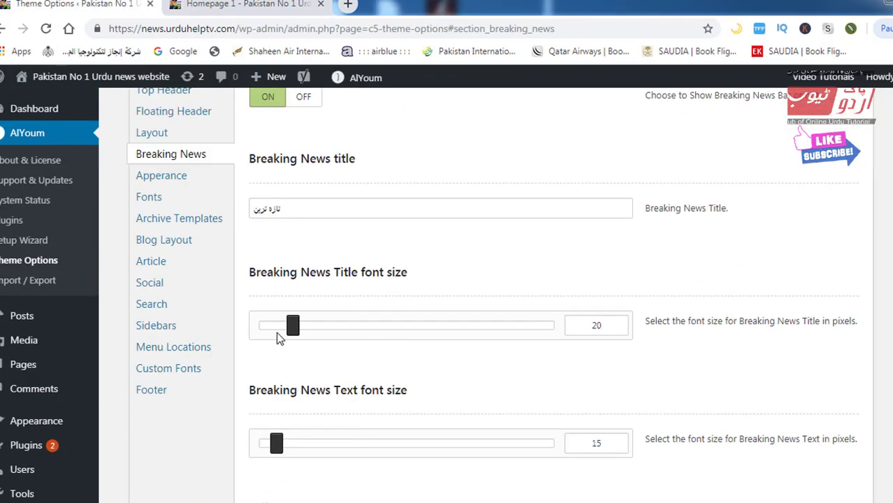
{"action": "left_click", "coordinate": [173, 175]}
{"action": "scroll", "coordinate": [420, 277], "scroll_direction": "up", "scroll_amount": 3}
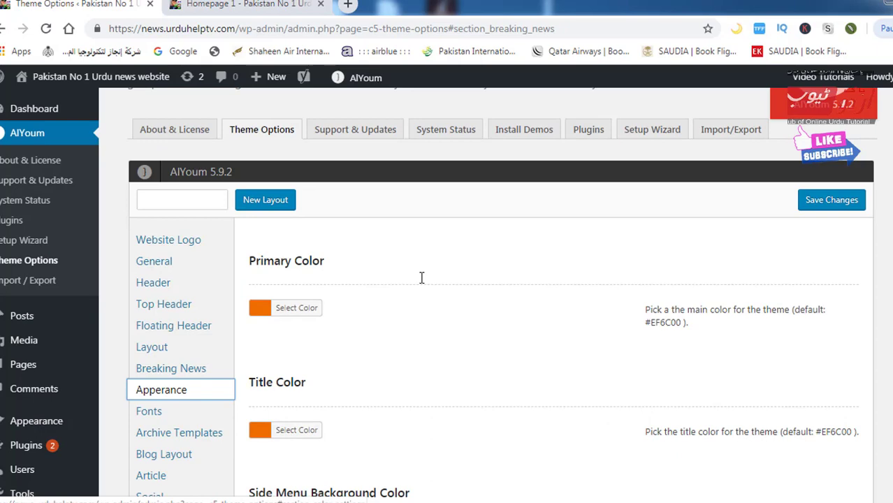
{"action": "left_click", "coordinate": [264, 314]}
{"action": "mouse_move", "coordinate": [274, 337]}
{"action": "left_mouse_down"}
{"action": "mouse_move", "coordinate": [305, 359]}
{"action": "mouse_move", "coordinate": [308, 382]}
{"action": "mouse_move", "coordinate": [313, 345]}
{"action": "mouse_move", "coordinate": [377, 353]}
{"action": "mouse_move", "coordinate": [331, 343]}
{"action": "mouse_move", "coordinate": [302, 350]}
{"action": "left_mouse_up"}
{"action": "mouse_move", "coordinate": [297, 385]}
{"action": "left_mouse_down"}
{"action": "mouse_move", "coordinate": [311, 341]}
{"action": "mouse_move", "coordinate": [309, 351]}
{"action": "left_mouse_up"}
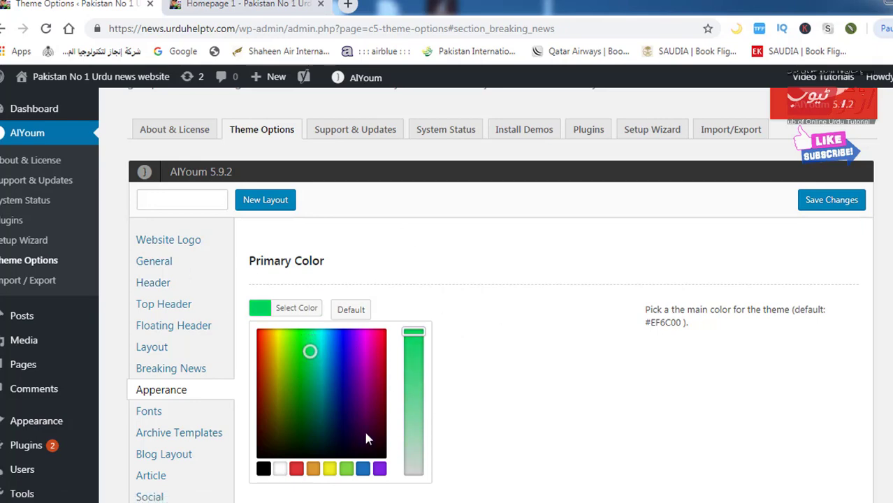
{"action": "left_click", "coordinate": [487, 368]}
Step: Set the Title Color to a pinkish red
{"action": "scroll", "coordinate": [363, 356], "scroll_direction": "down", "scroll_amount": 2}
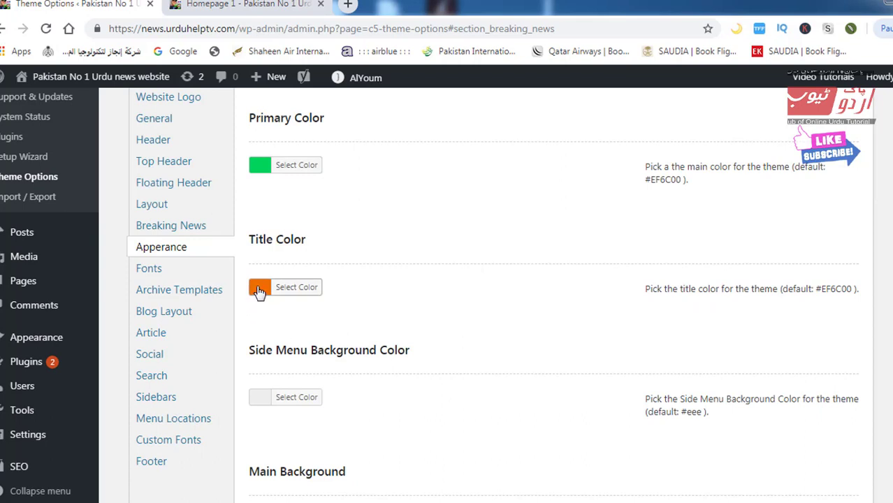
{"action": "left_click", "coordinate": [260, 291]}
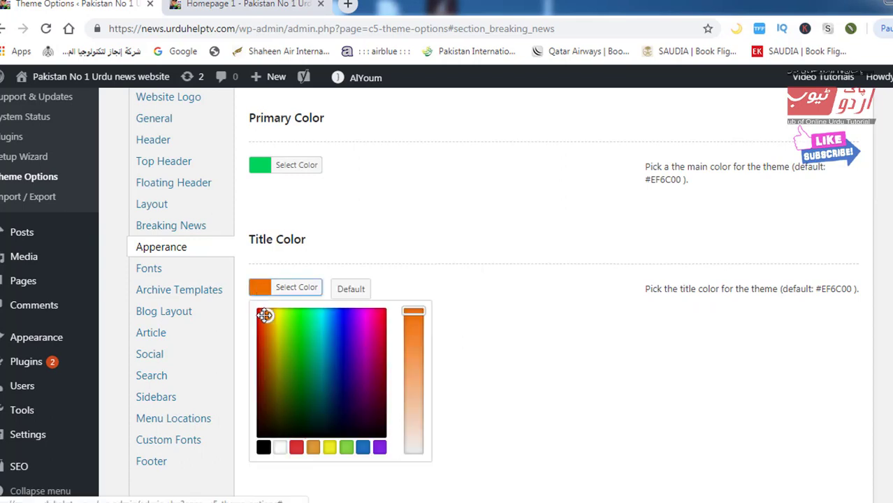
{"action": "mouse_move", "coordinate": [264, 316]}
{"action": "left_mouse_down"}
{"action": "mouse_move", "coordinate": [261, 308]}
{"action": "mouse_move", "coordinate": [367, 327]}
{"action": "mouse_move", "coordinate": [380, 314]}
{"action": "left_mouse_up"}
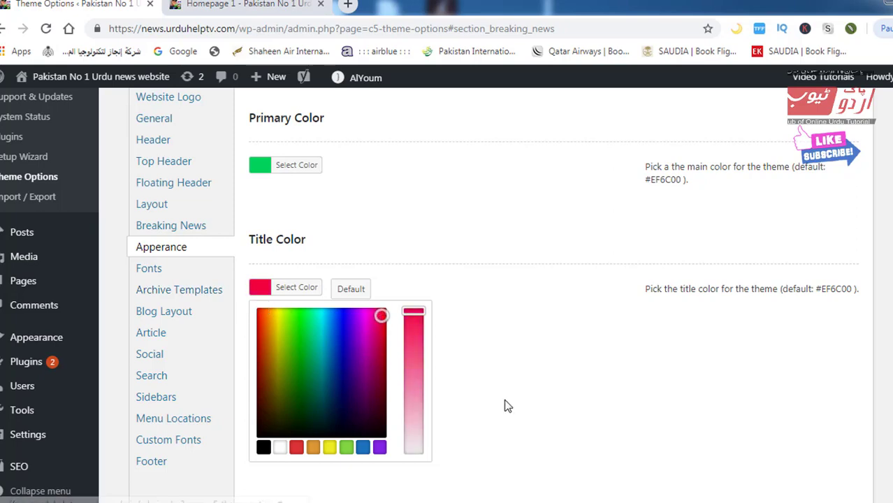
Step: Check the Side Menu Background Color picker and the Main Background settings, and save the theme options
{"action": "scroll", "coordinate": [504, 406], "scroll_direction": "down", "scroll_amount": 3}
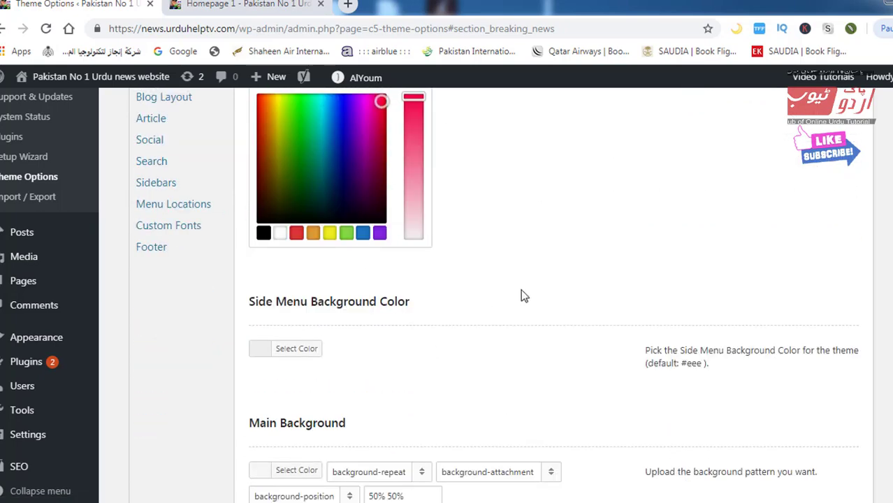
{"action": "scroll", "coordinate": [494, 157], "scroll_direction": "up", "scroll_amount": 3}
{"action": "scroll", "coordinate": [313, 275], "scroll_direction": "down", "scroll_amount": 3}
{"action": "left_click", "coordinate": [264, 353]}
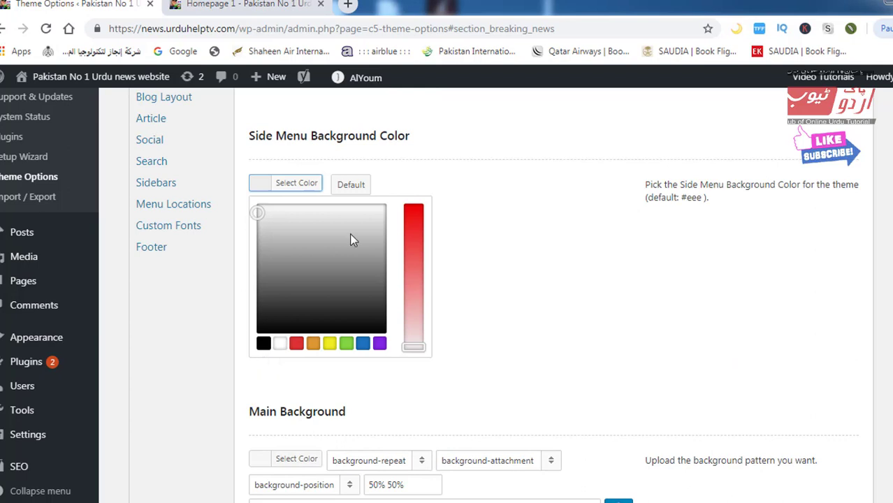
{"action": "left_click", "coordinate": [520, 292]}
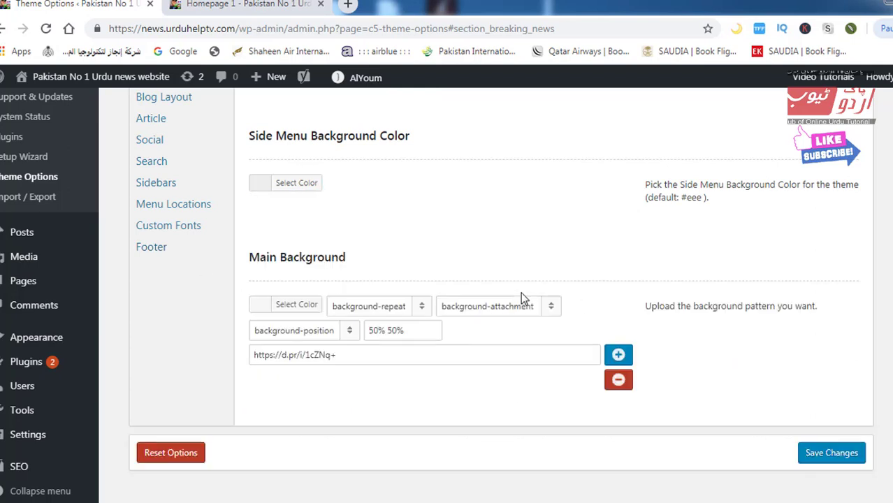
{"action": "scroll", "coordinate": [520, 292], "scroll_direction": "down", "scroll_amount": 1}
{"action": "left_click", "coordinate": [830, 420]}
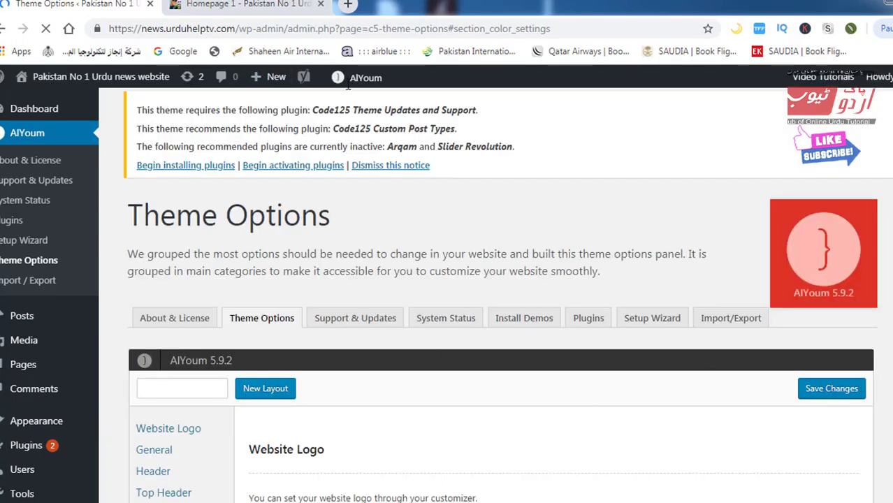
Step: Reload the homepage and check the new colors on the header, Breaking News bar, calendar and slider
{"action": "left_click", "coordinate": [293, 4]}
{"action": "left_click", "coordinate": [292, 29]}
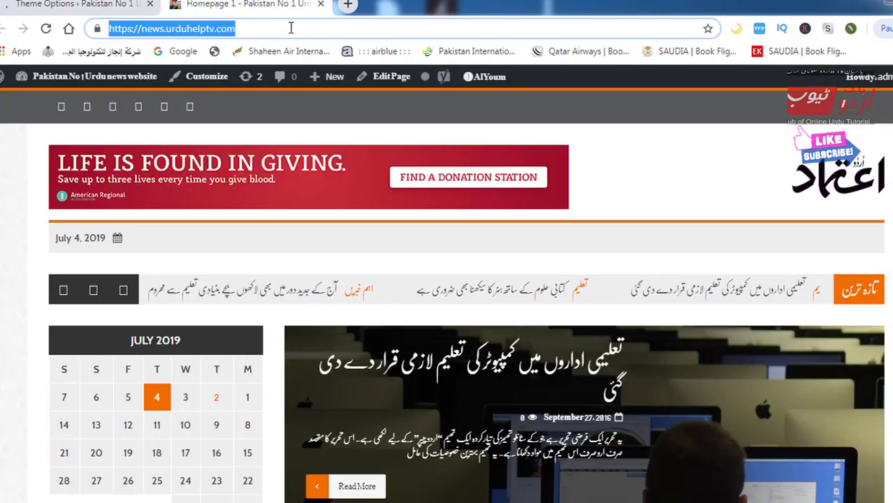
{"action": "key", "text": "Return"}
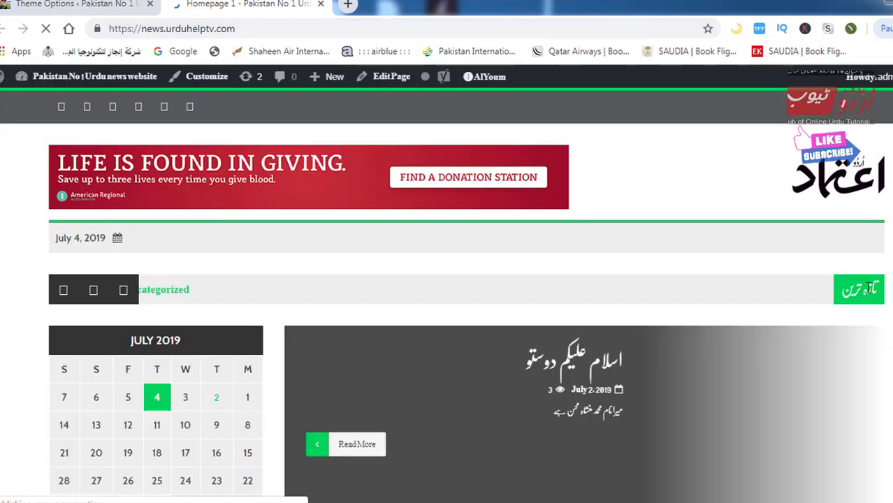
{"action": "scroll", "coordinate": [869, 289], "scroll_direction": "down", "scroll_amount": 4}
{"action": "scroll", "coordinate": [559, 249], "scroll_direction": "up", "scroll_amount": 2}
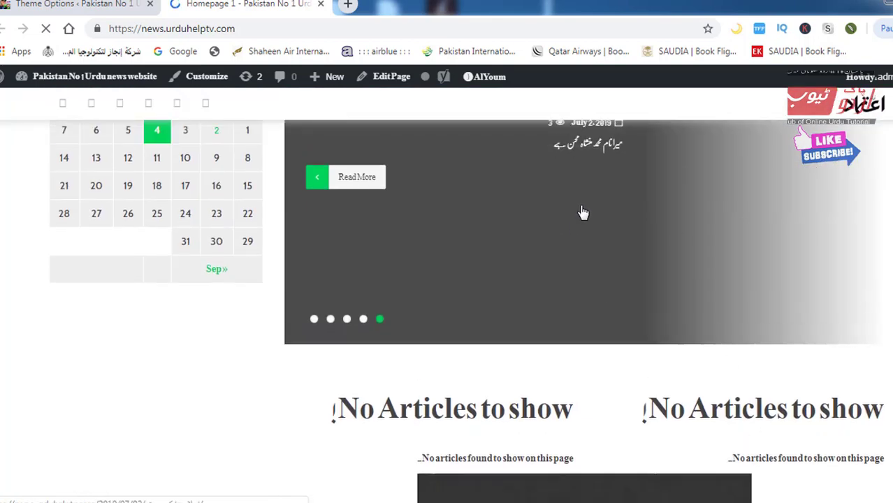
{"action": "scroll", "coordinate": [583, 252], "scroll_direction": "down", "scroll_amount": 3}
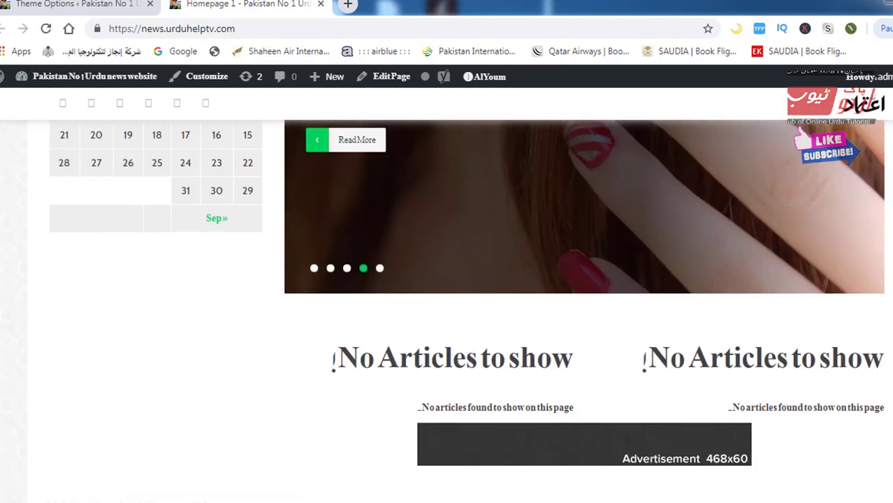
{"action": "scroll", "coordinate": [584, 252], "scroll_direction": "up", "scroll_amount": 3}
Step: Return to the theme options and review the Fonts and Archive Templates sections
{"action": "left_click", "coordinate": [66, 6]}
{"action": "scroll", "coordinate": [244, 406], "scroll_direction": "down", "scroll_amount": 1}
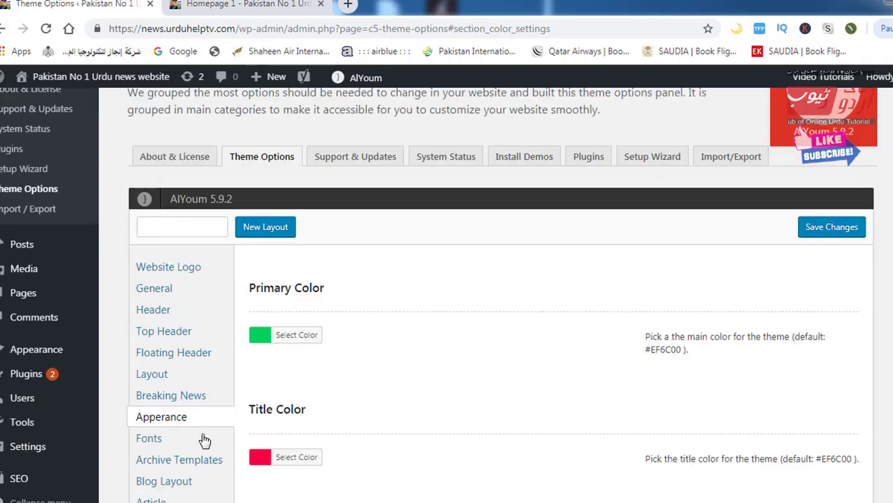
{"action": "left_click", "coordinate": [149, 444]}
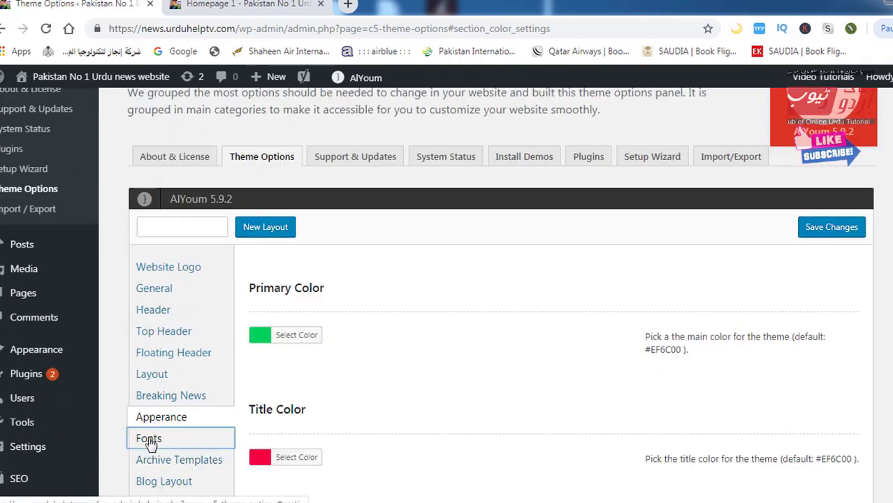
{"action": "scroll", "coordinate": [174, 412], "scroll_direction": "down", "scroll_amount": 2}
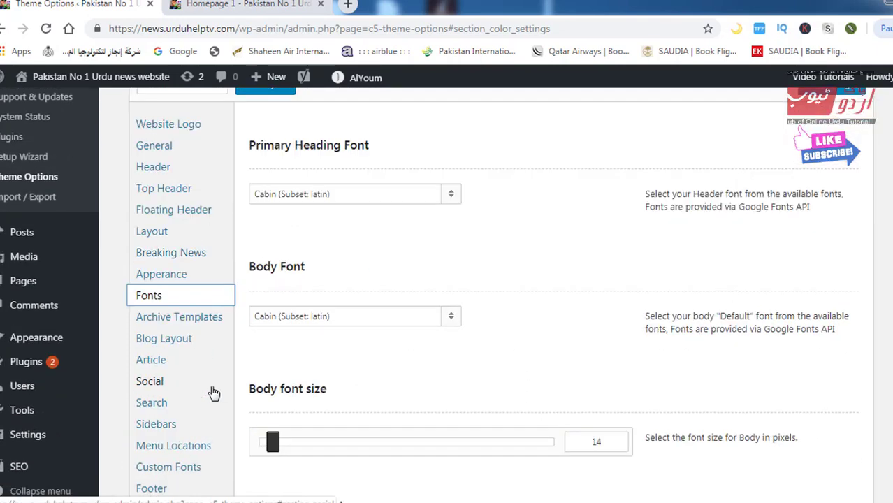
{"action": "left_click", "coordinate": [198, 317]}
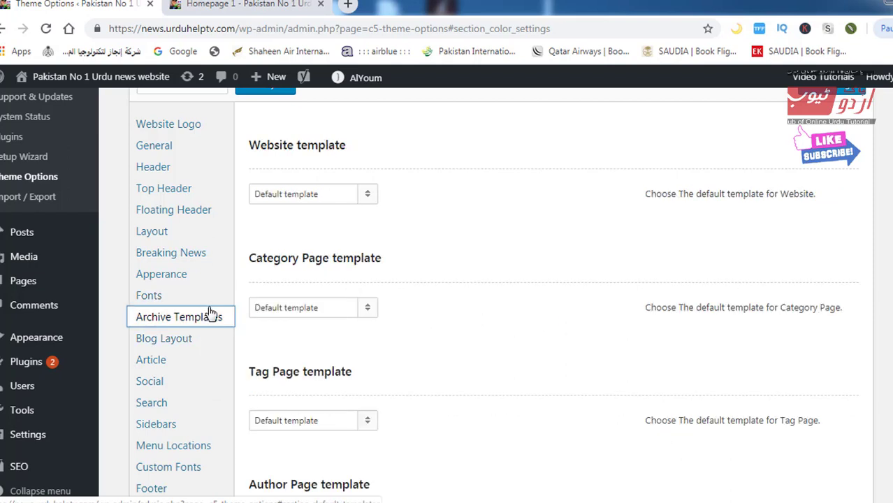
{"action": "scroll", "coordinate": [210, 316], "scroll_direction": "down", "scroll_amount": 1}
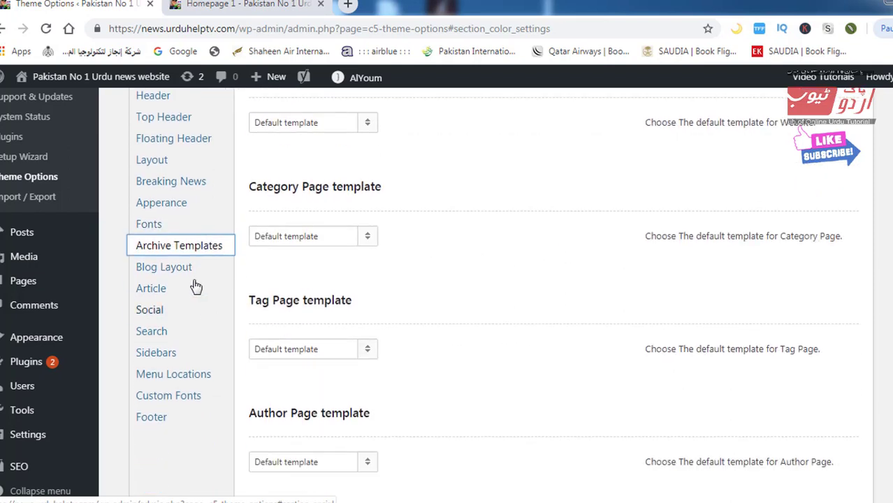
Step: Review the Posts Apperance choices in the Blog Layout section and the meta data and media settings in the Article section
{"action": "left_click", "coordinate": [176, 269]}
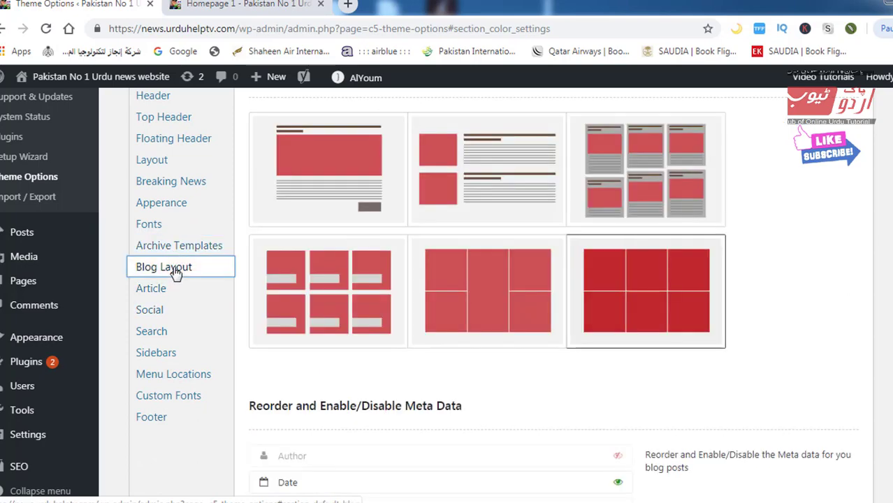
{"action": "scroll", "coordinate": [757, 343], "scroll_direction": "up", "scroll_amount": 1}
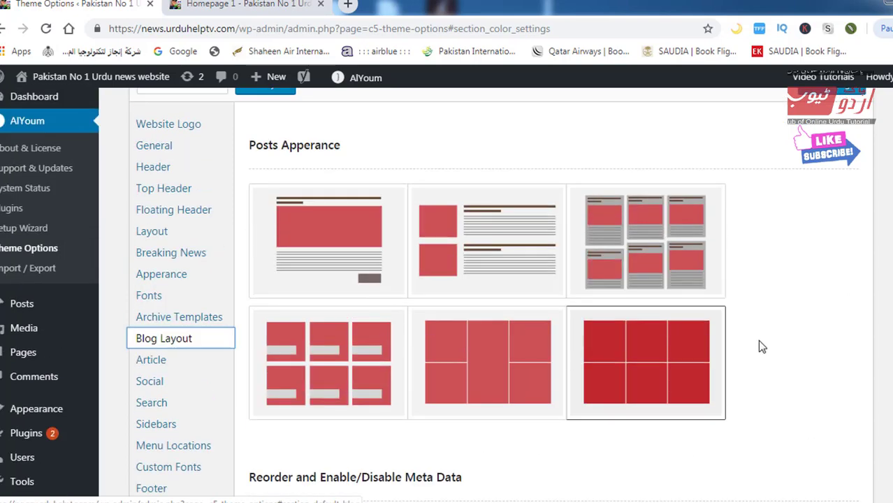
{"action": "scroll", "coordinate": [757, 340], "scroll_direction": "down", "scroll_amount": 3}
{"action": "scroll", "coordinate": [757, 340], "scroll_direction": "up", "scroll_amount": 3}
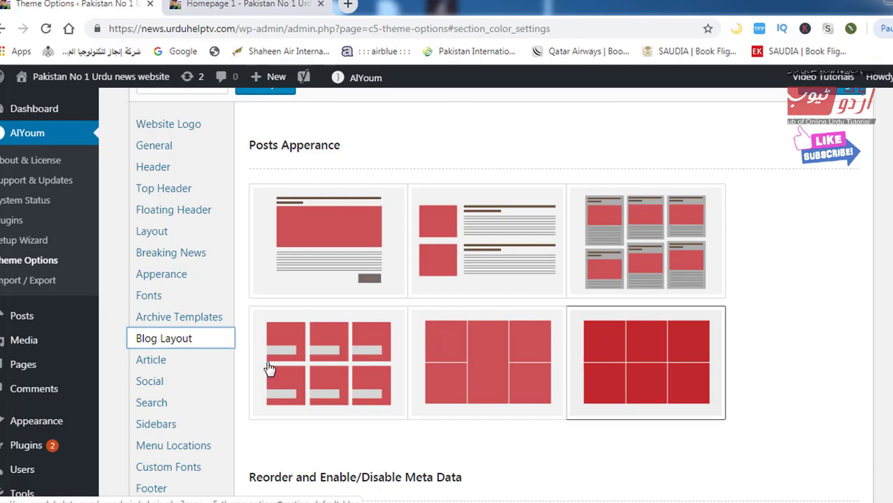
{"action": "left_click", "coordinate": [154, 363]}
{"action": "scroll", "coordinate": [449, 323], "scroll_direction": "up", "scroll_amount": 1}
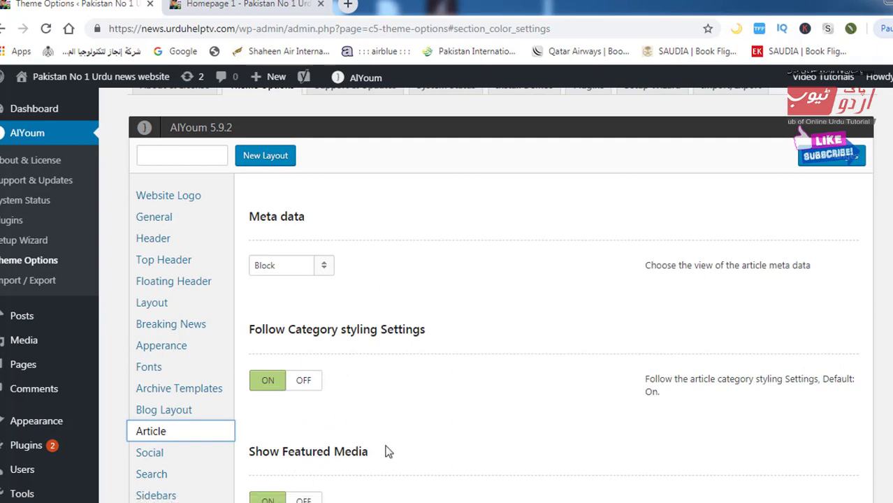
{"action": "scroll", "coordinate": [478, 375], "scroll_direction": "down", "scroll_amount": 1}
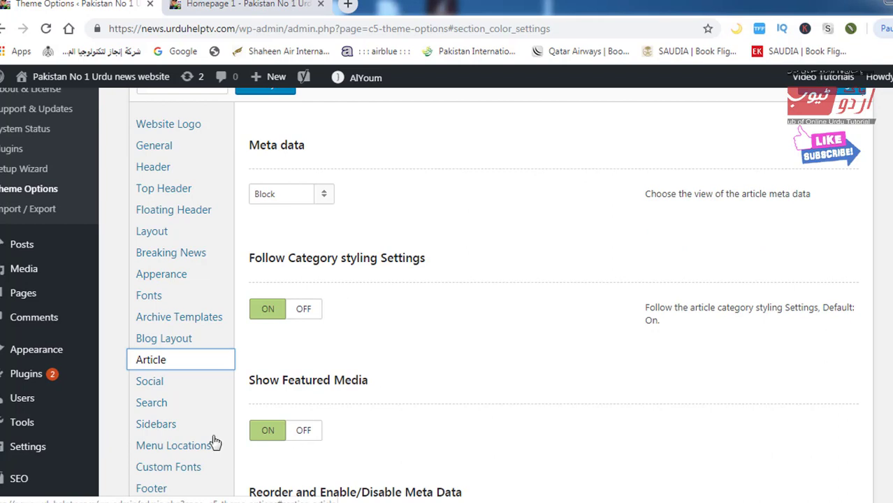
Step: Review the Social section's Facebook App ID and Twitter key and token fields
{"action": "left_click", "coordinate": [154, 390]}
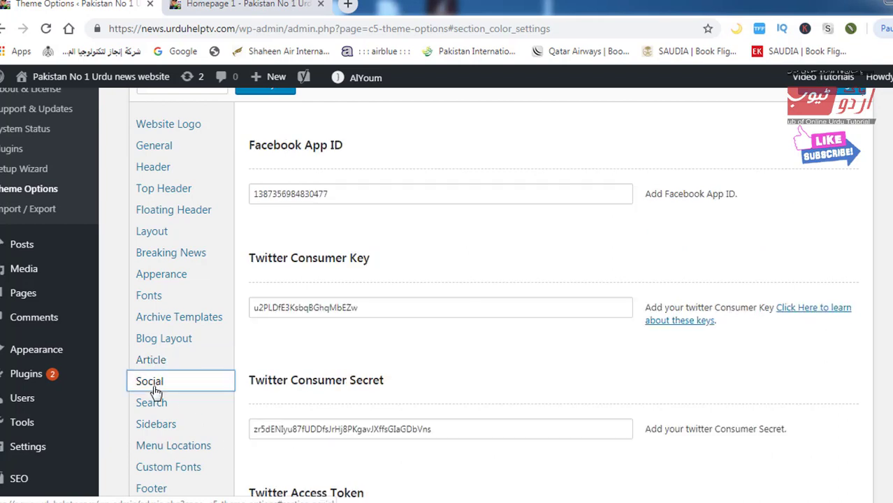
{"action": "left_click", "coordinate": [399, 199]}
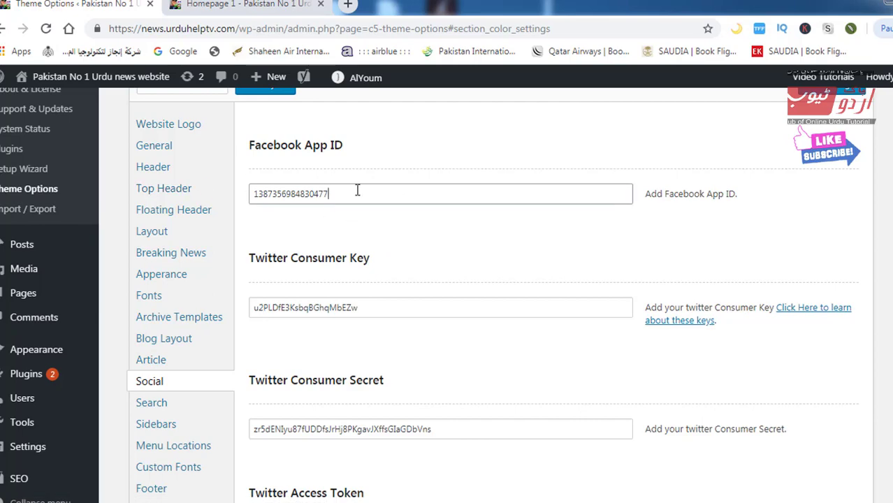
{"action": "scroll", "coordinate": [383, 336], "scroll_direction": "down", "scroll_amount": 2}
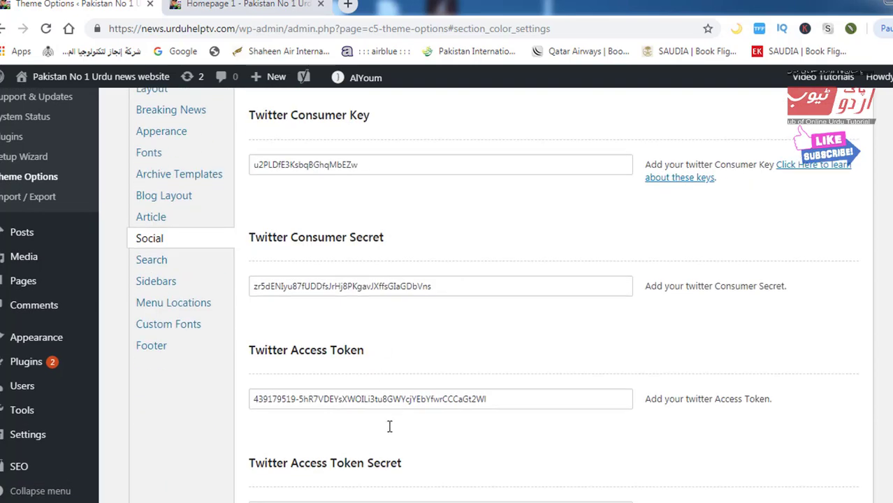
{"action": "scroll", "coordinate": [294, 450], "scroll_direction": "down", "scroll_amount": 3}
{"action": "scroll", "coordinate": [298, 419], "scroll_direction": "up", "scroll_amount": 3}
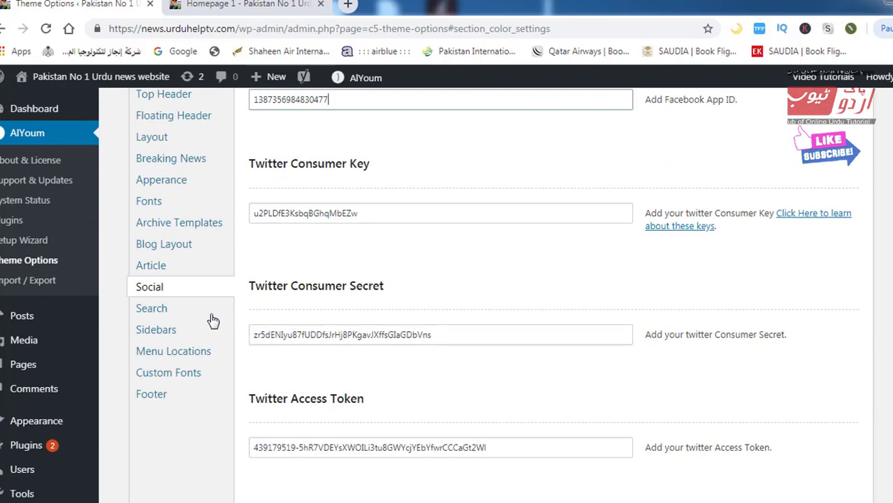
Step: Open the Search section and view the available Default Search Post Type choices without changing the selection
{"action": "left_click", "coordinate": [160, 309]}
{"action": "scroll", "coordinate": [422, 307], "scroll_direction": "up", "scroll_amount": 2}
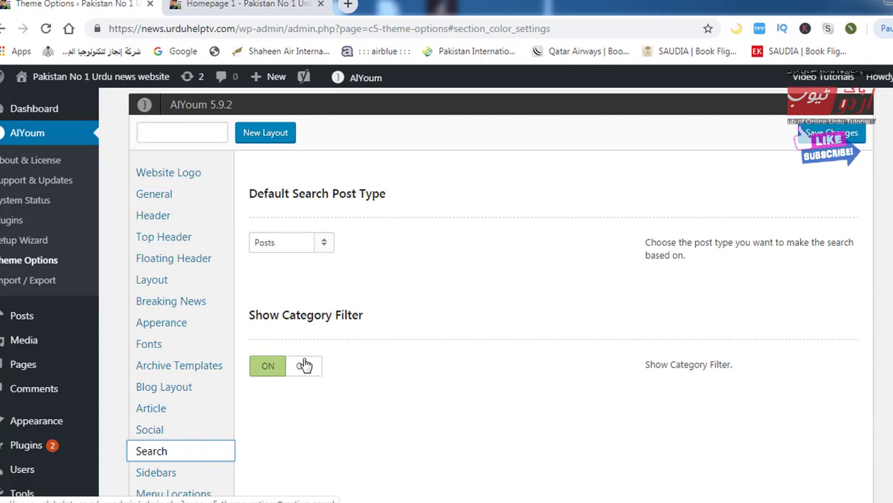
{"action": "left_click", "coordinate": [330, 248]}
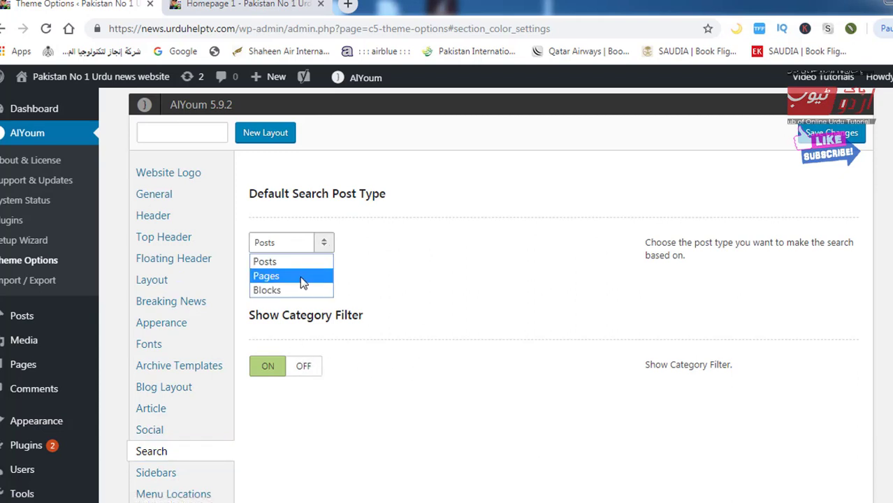
{"action": "left_click", "coordinate": [380, 244]}
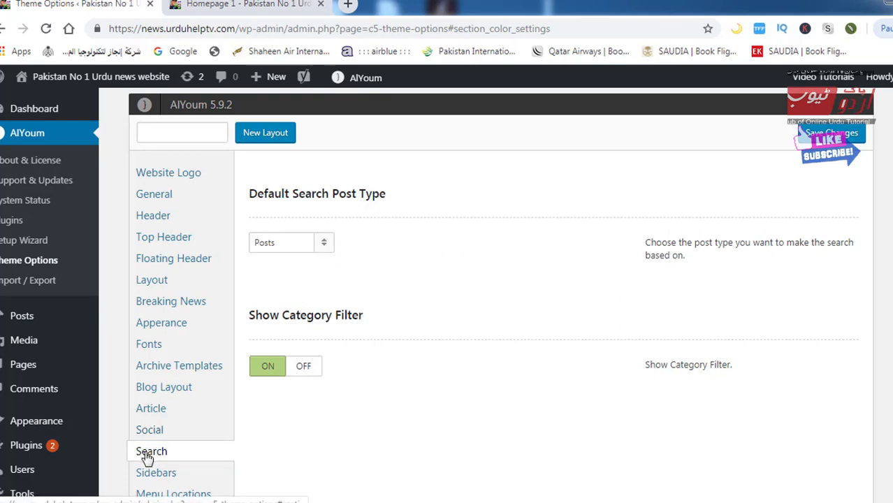
{"action": "scroll", "coordinate": [179, 401], "scroll_direction": "down", "scroll_amount": 1}
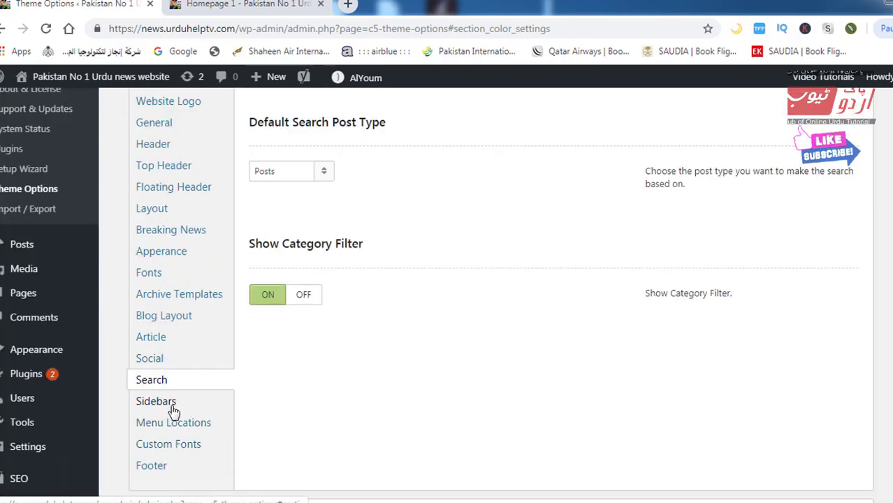
Step: Look through the Sidebars, Menu Locations, Custom Fonts and Footer sections of the theme options
{"action": "left_click", "coordinate": [171, 409]}
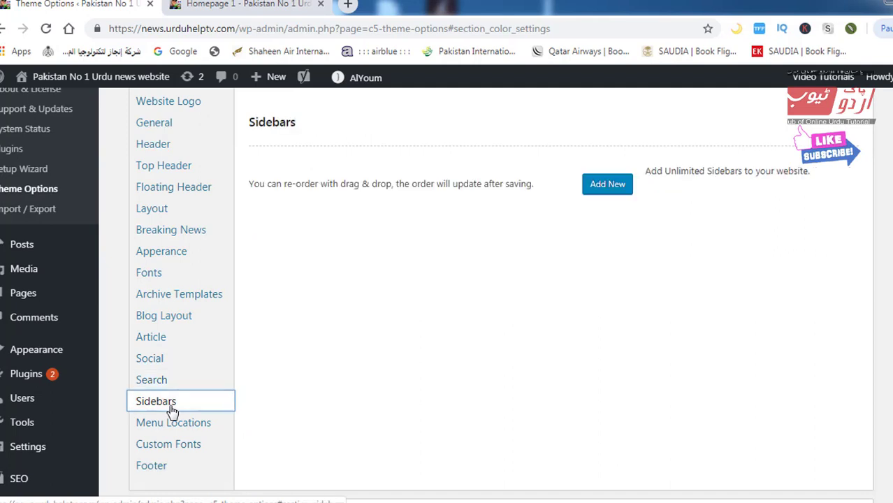
{"action": "left_click", "coordinate": [203, 429]}
{"action": "left_click", "coordinate": [200, 449]}
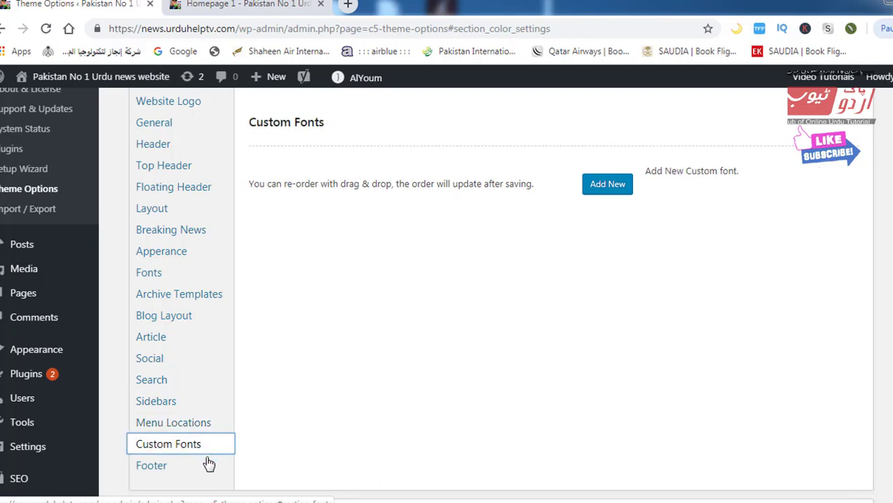
{"action": "left_click", "coordinate": [155, 468]}
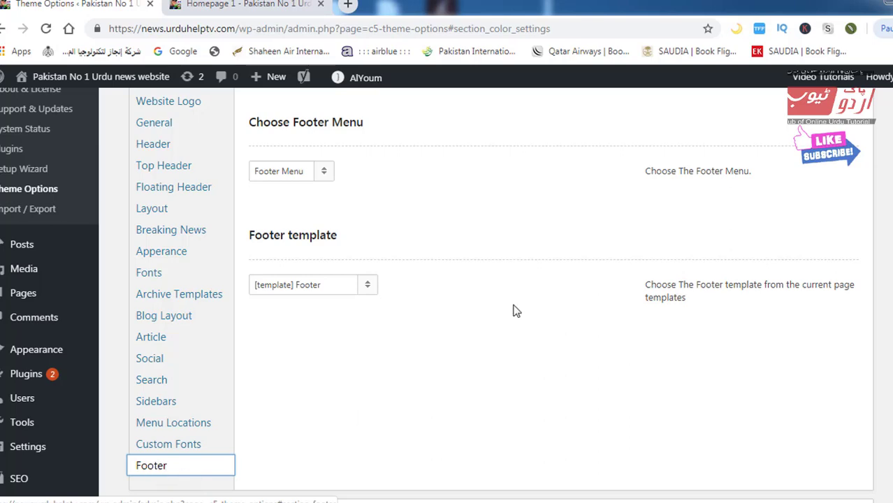
{"action": "scroll", "coordinate": [515, 308], "scroll_direction": "up", "scroll_amount": 4}
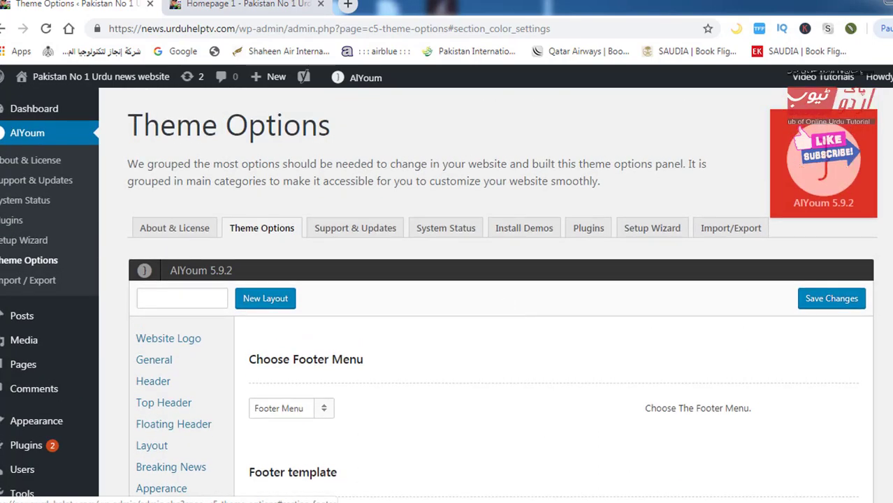
Step: Switch to the homepage and look over its header and Breaking News area
{"action": "left_click", "coordinate": [244, 4]}
{"action": "scroll", "coordinate": [734, 230], "scroll_direction": "up", "scroll_amount": 3}
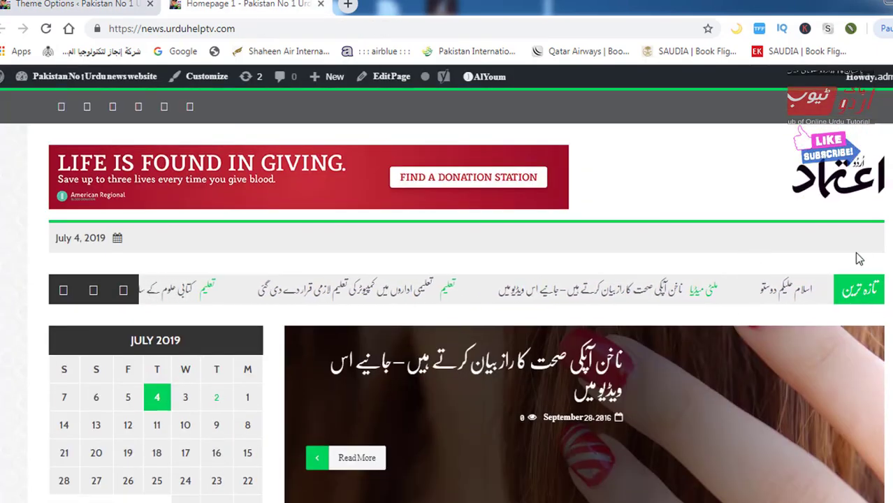
{"action": "left_click_drag", "start_coordinate": [859, 259], "coordinate": [508, 331]}
{"action": "left_click", "coordinate": [501, 259]}
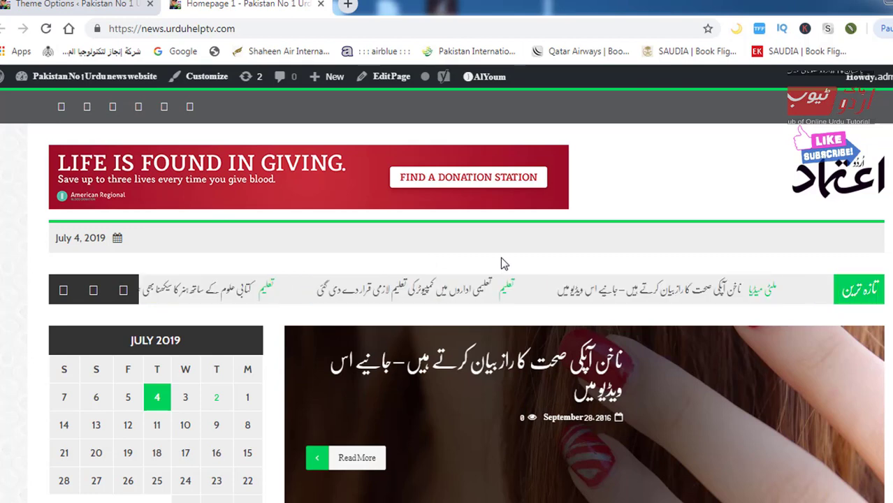
Step: Save the theme options with the Footer section open, and open the WordPress Appearance page listing the installed themes
{"action": "left_click", "coordinate": [77, 4]}
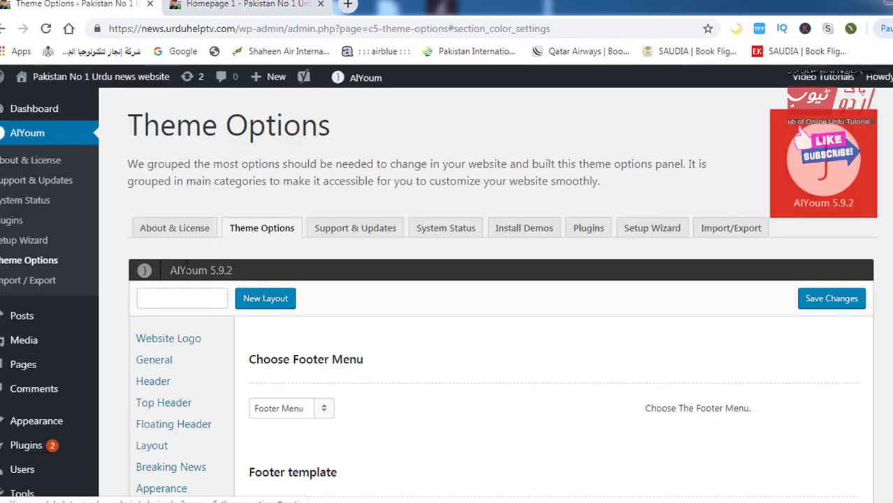
{"action": "left_click", "coordinate": [845, 301]}
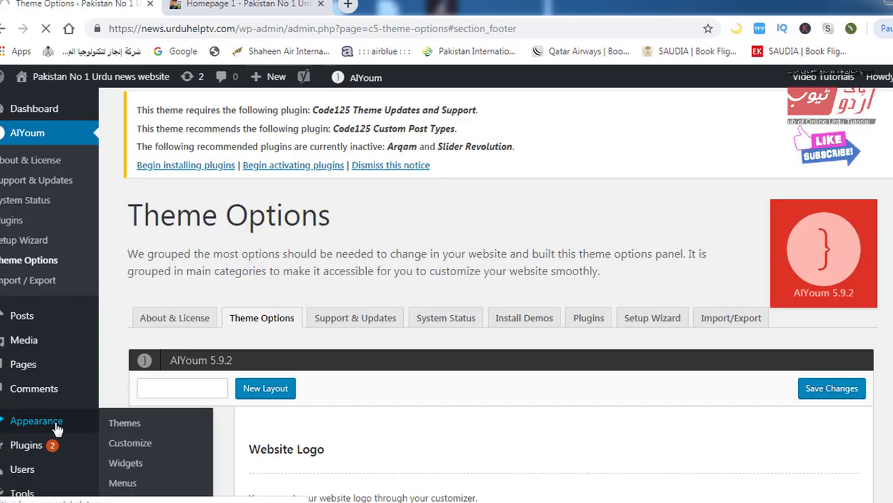
{"action": "left_click", "coordinate": [58, 429]}
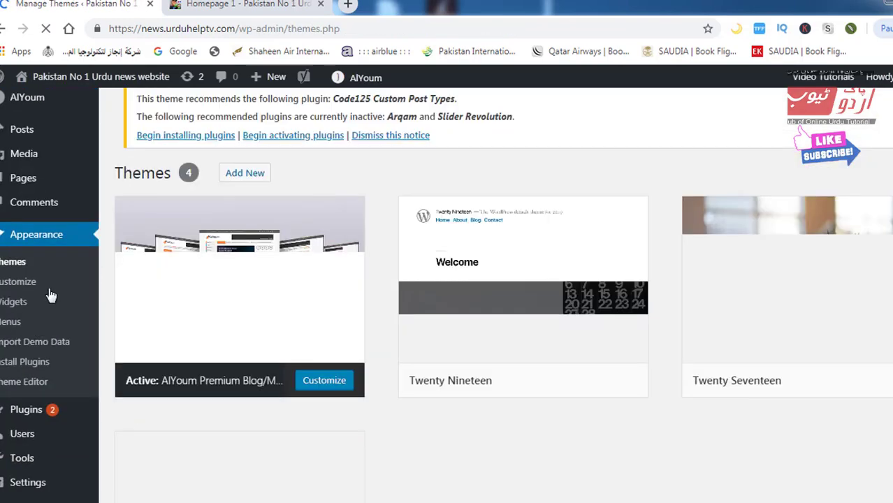
Step: Open the Menus page under WordPress Appearance and view the menus available for editing without changing the selection
{"action": "scroll", "coordinate": [60, 238], "scroll_direction": "down", "scroll_amount": 2}
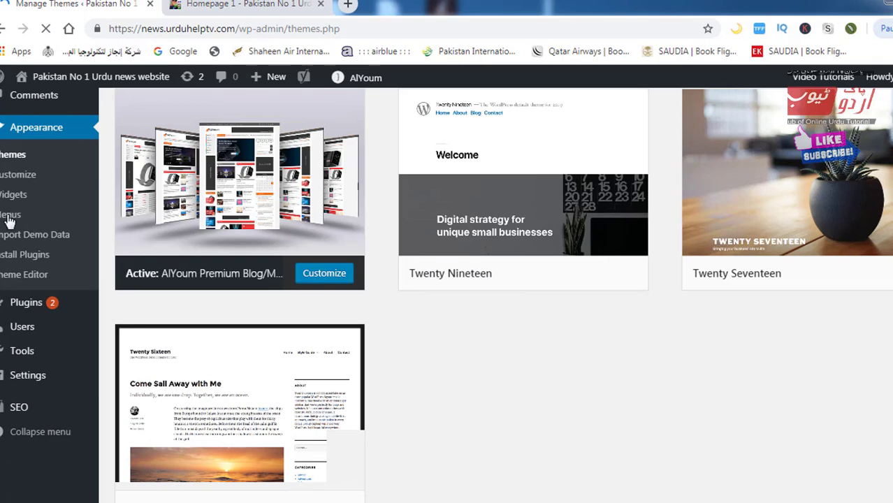
{"action": "scroll", "coordinate": [340, 274], "scroll_direction": "up", "scroll_amount": 2}
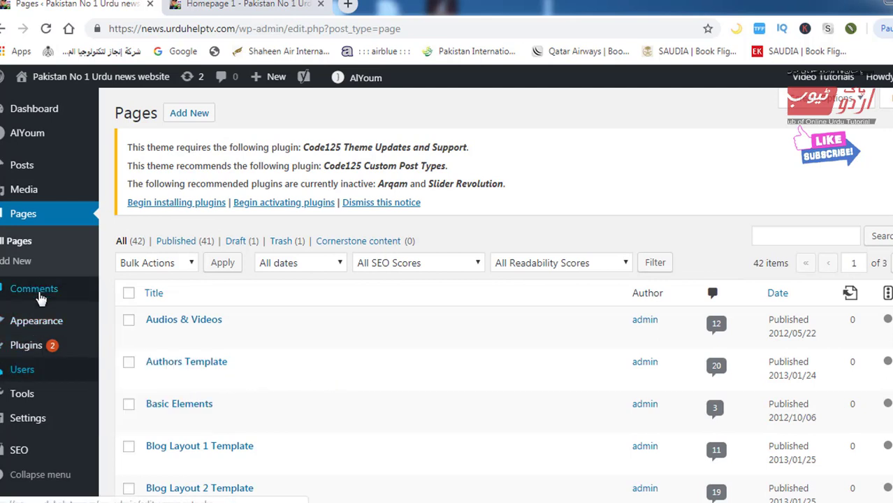
{"action": "mouse_move", "coordinate": [12, 322]}
{"action": "left_click", "coordinate": [117, 388]}
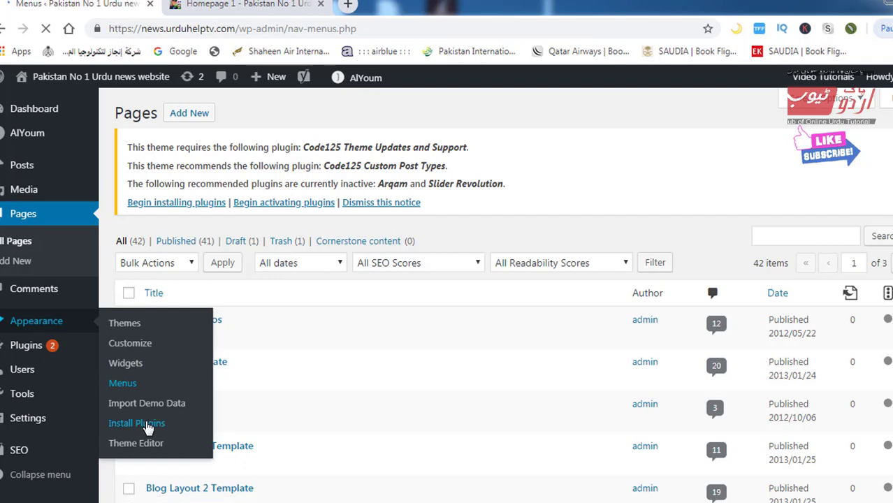
{"action": "scroll", "coordinate": [606, 325], "scroll_direction": "down", "scroll_amount": 2}
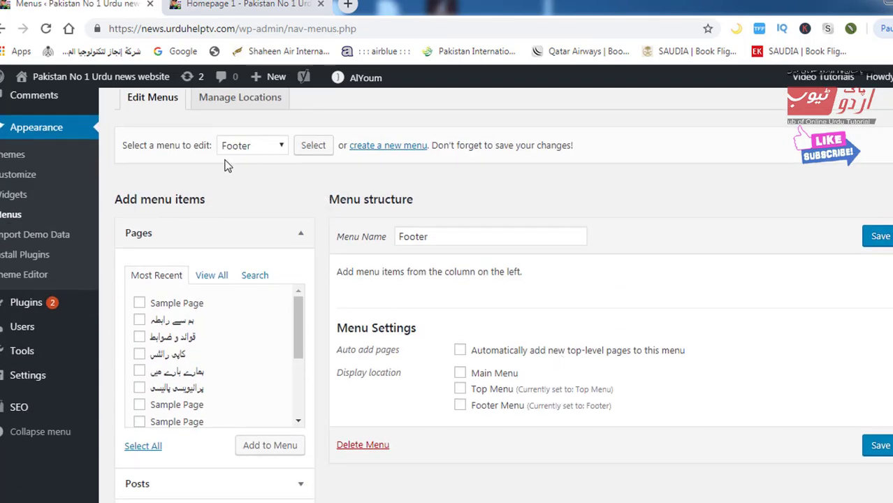
{"action": "left_click", "coordinate": [281, 148]}
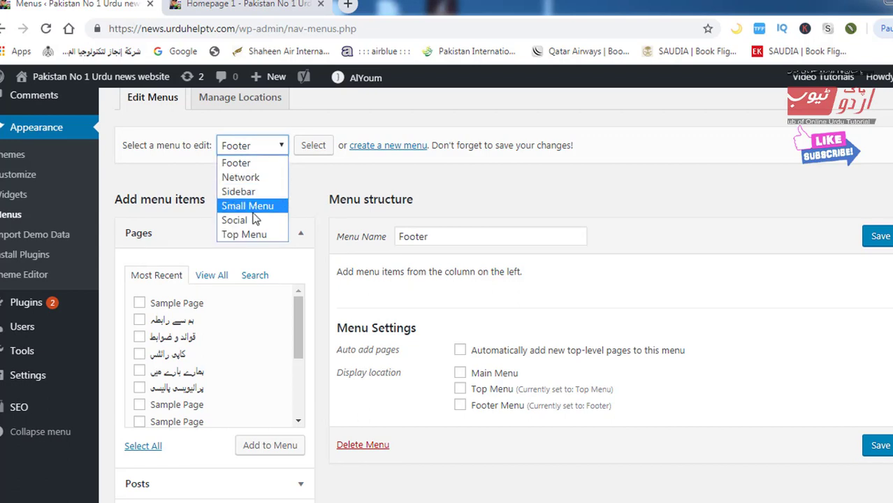
{"action": "left_click", "coordinate": [300, 179]}
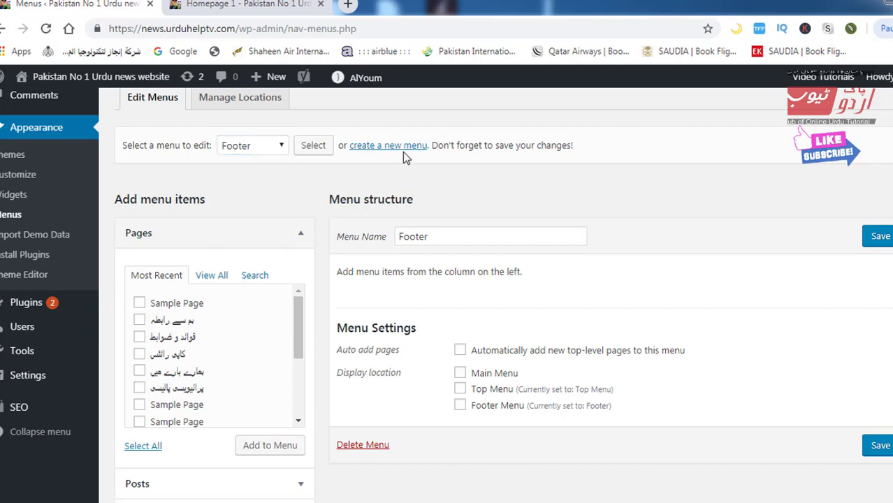
{"action": "left_click_drag", "start_coordinate": [343, 129], "coordinate": [389, 175]}
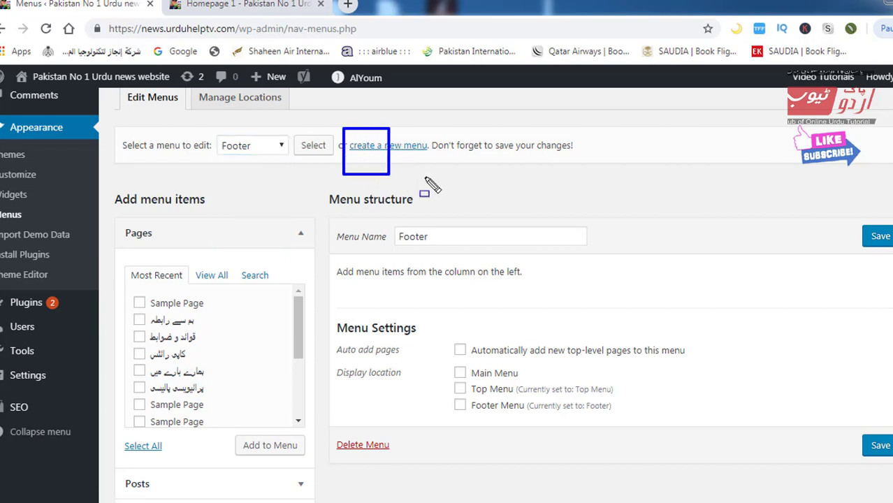
Step: Create a new navigation menu named Main Menu
{"action": "left_click", "coordinate": [419, 148]}
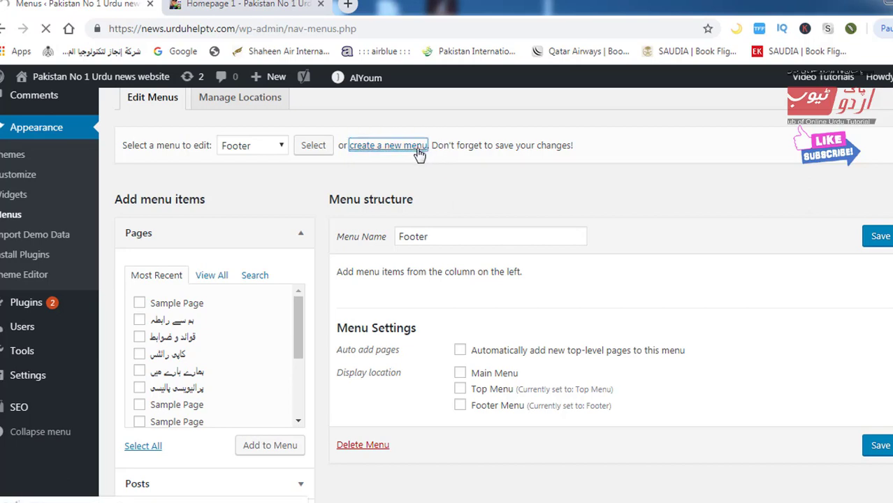
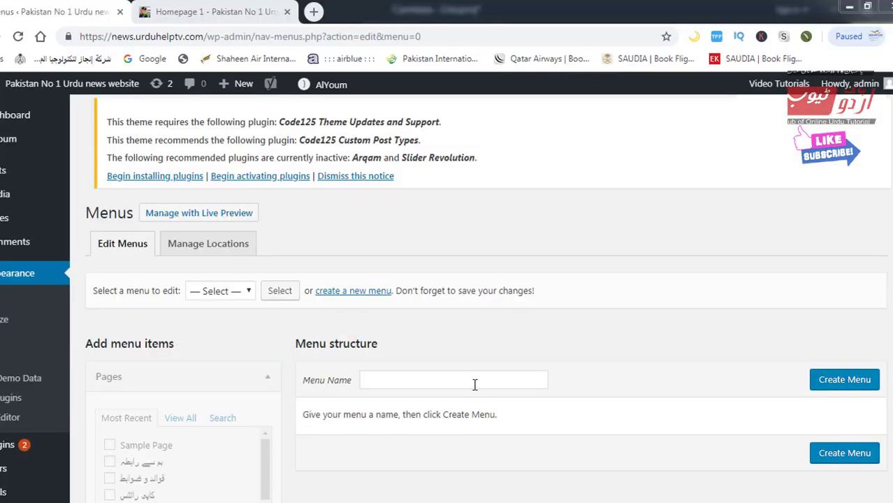
{"action": "left_click", "coordinate": [474, 384]}
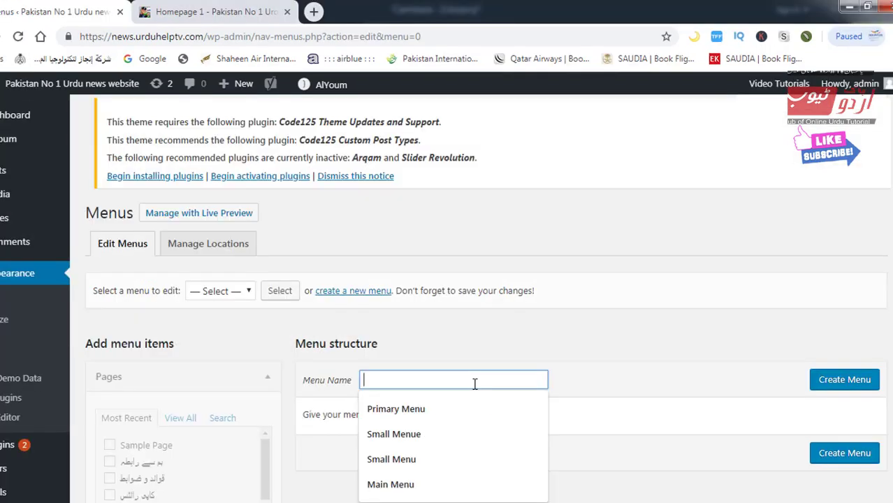
{"action": "type", "text": "Main Menu"}
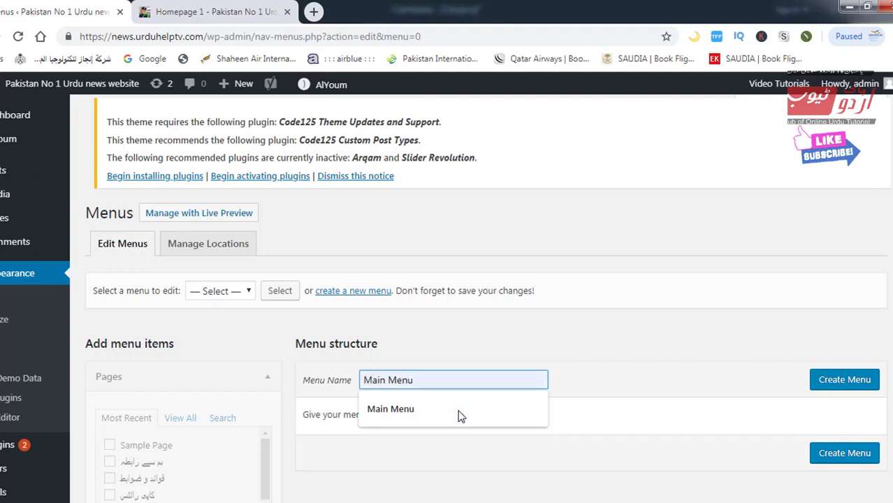
{"action": "left_click", "coordinate": [455, 412]}
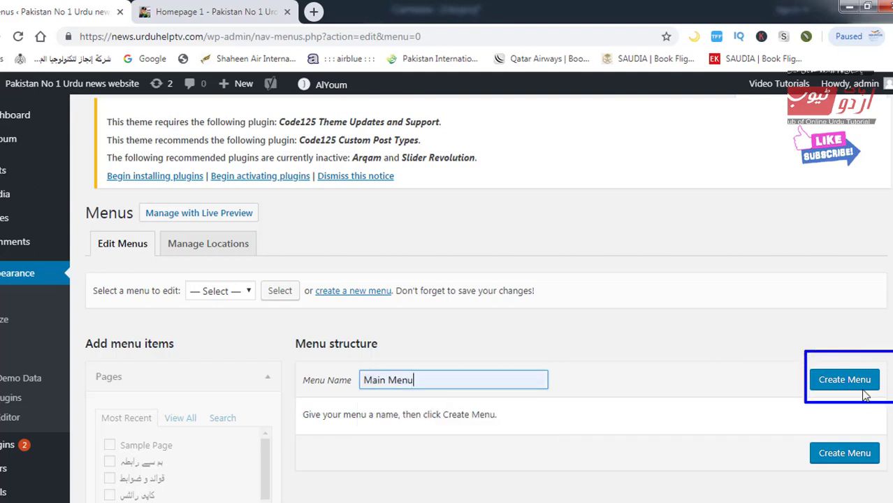
{"action": "left_click", "coordinate": [841, 377]}
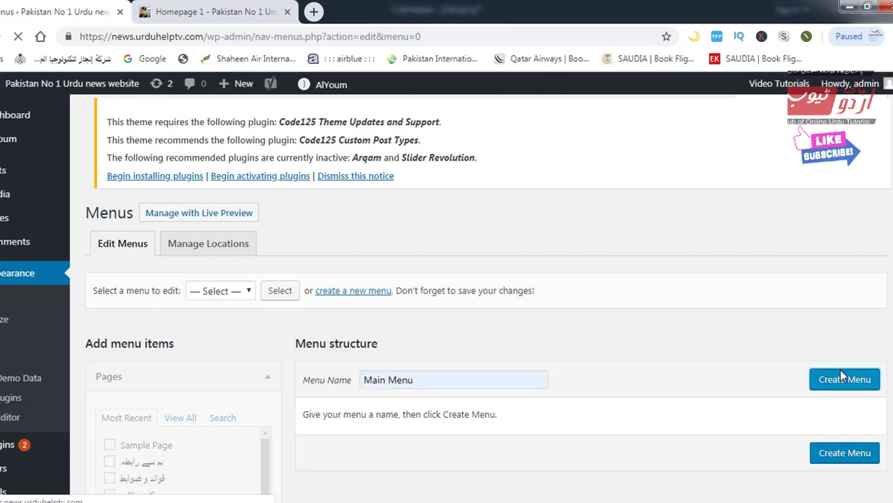
Step: Assign the new menu to the Main Menu display location and save it
{"action": "scroll", "coordinate": [698, 367], "scroll_direction": "down", "scroll_amount": 3}
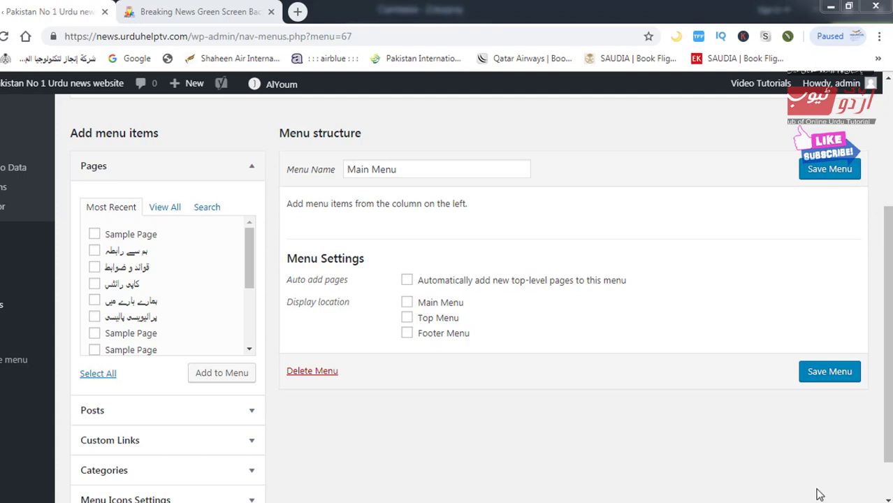
{"action": "mouse_move", "coordinate": [278, 286]}
{"action": "left_mouse_down"}
{"action": "mouse_move", "coordinate": [408, 313]}
{"action": "mouse_move", "coordinate": [504, 312]}
{"action": "left_mouse_up"}
{"action": "key", "text": "Escape"}
{"action": "left_click", "coordinate": [407, 303]}
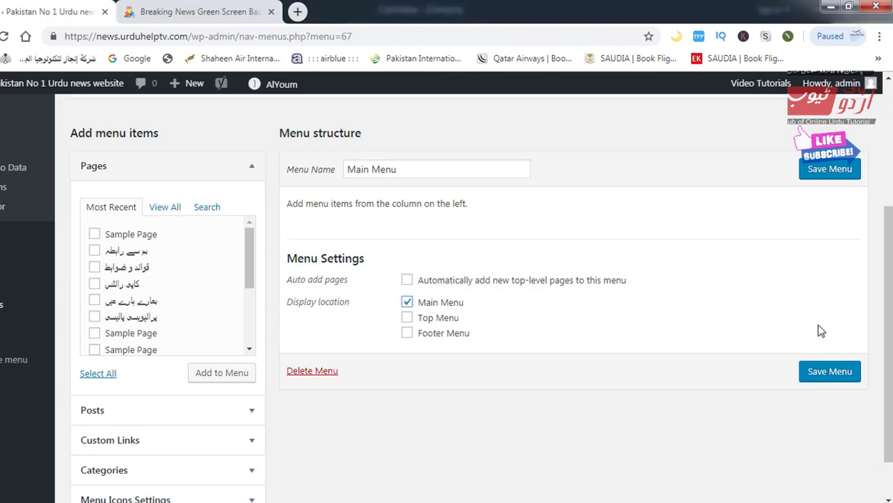
{"action": "left_click", "coordinate": [831, 371]}
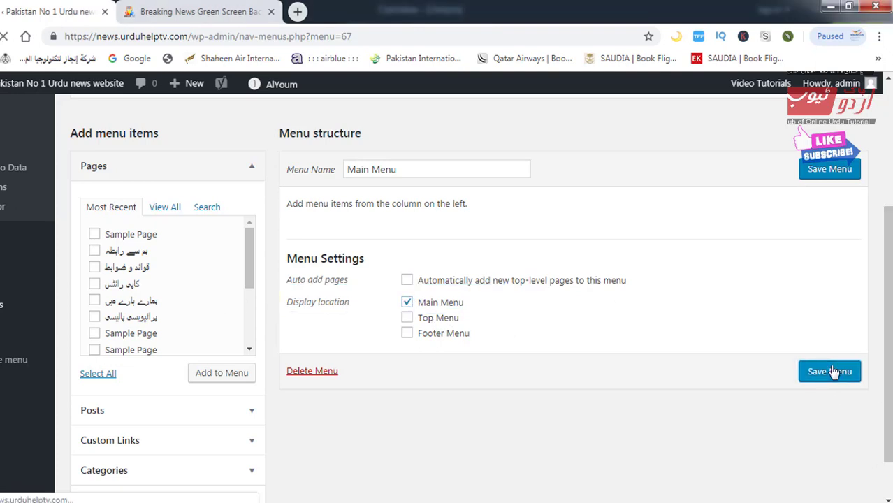
Step: Manage the menus with live preview and open Main Menu for editing there
{"action": "scroll", "coordinate": [488, 380], "scroll_direction": "down", "scroll_amount": 3}
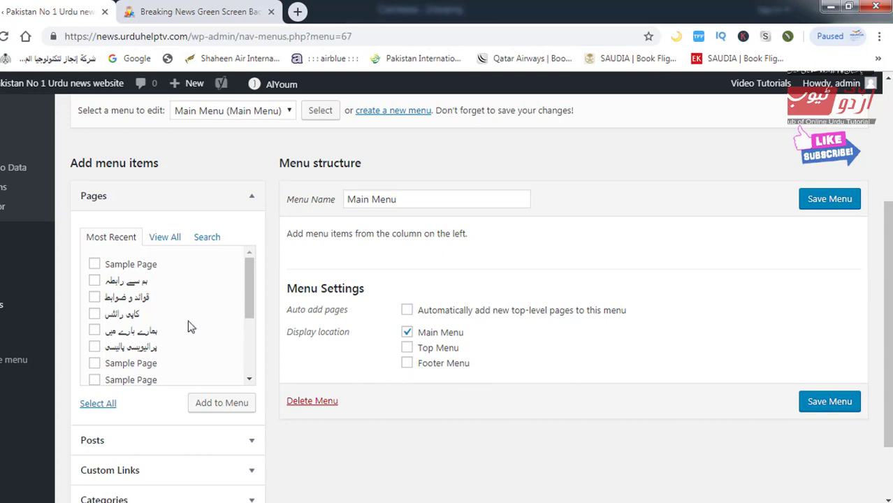
{"action": "scroll", "coordinate": [185, 332], "scroll_direction": "down", "scroll_amount": 5}
{"action": "scroll", "coordinate": [322, 338], "scroll_direction": "down", "scroll_amount": 2}
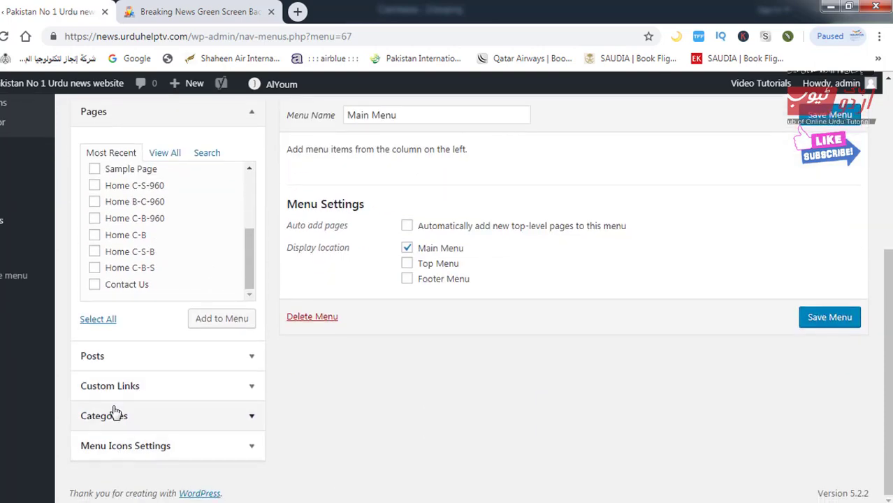
{"action": "scroll", "coordinate": [183, 241], "scroll_direction": "up", "scroll_amount": 5}
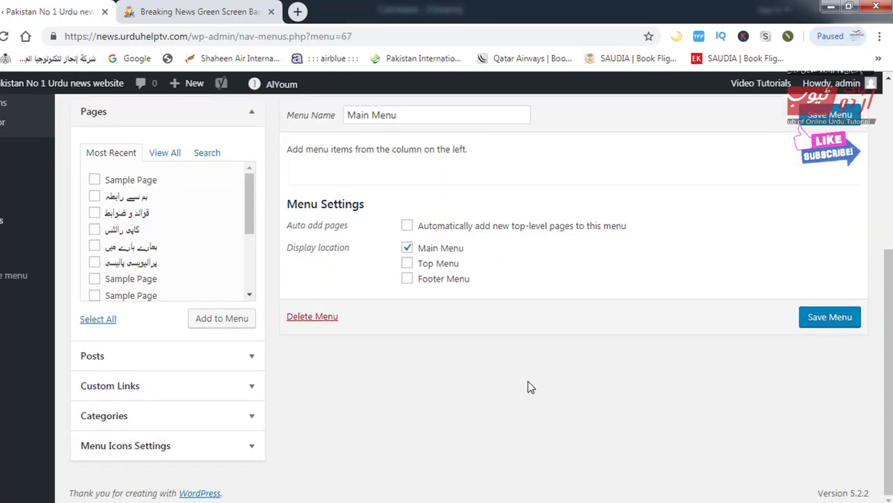
{"action": "scroll", "coordinate": [528, 386], "scroll_direction": "up", "scroll_amount": 3}
{"action": "scroll", "coordinate": [253, 221], "scroll_direction": "up", "scroll_amount": 1}
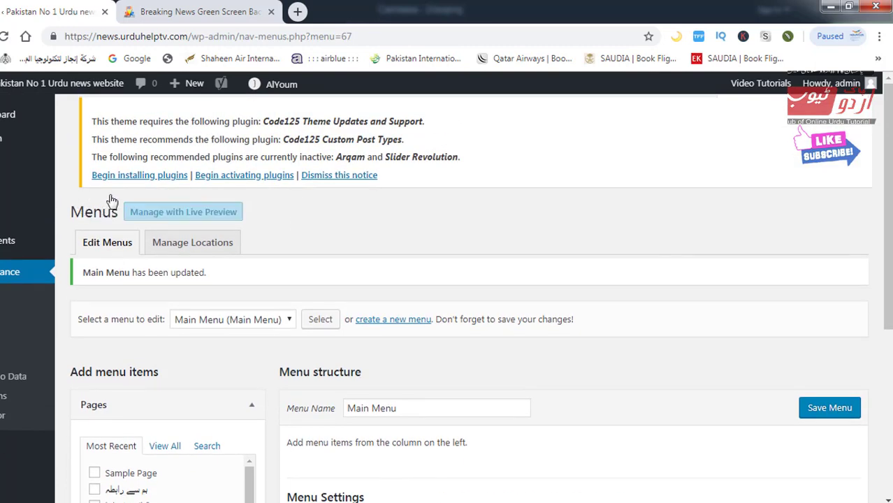
{"action": "left_click_drag", "start_coordinate": [111, 195], "coordinate": [260, 243]}
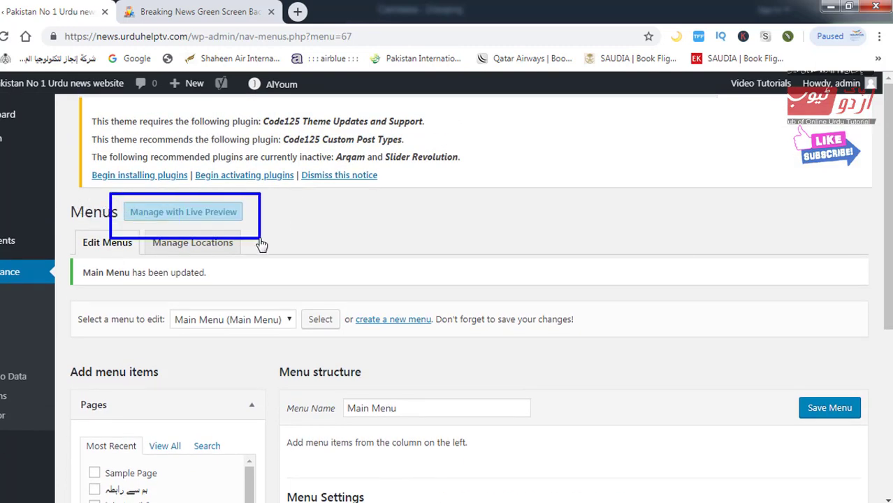
{"action": "key", "text": "Escape"}
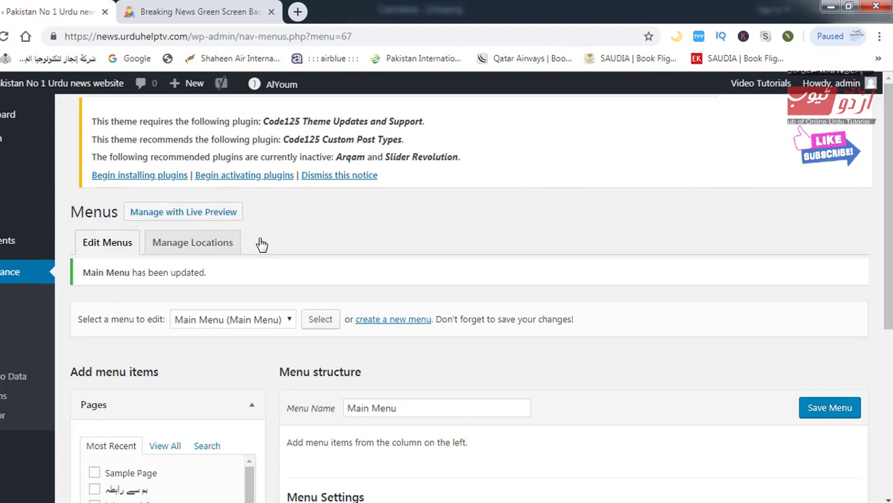
{"action": "left_click", "coordinate": [193, 217]}
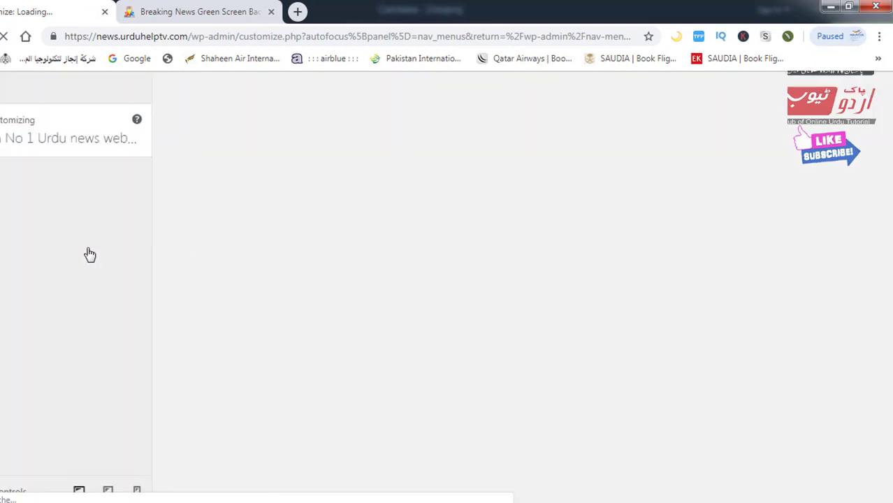
{"action": "left_click", "coordinate": [33, 296]}
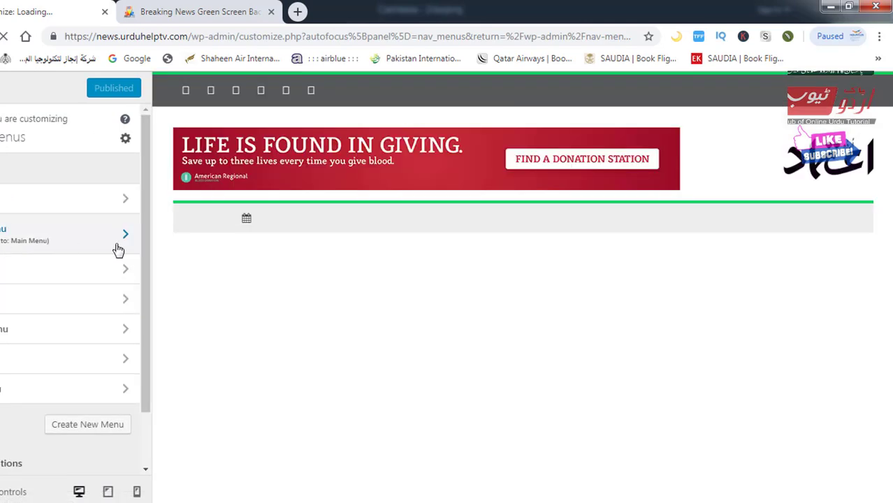
{"action": "left_click", "coordinate": [10, 239]}
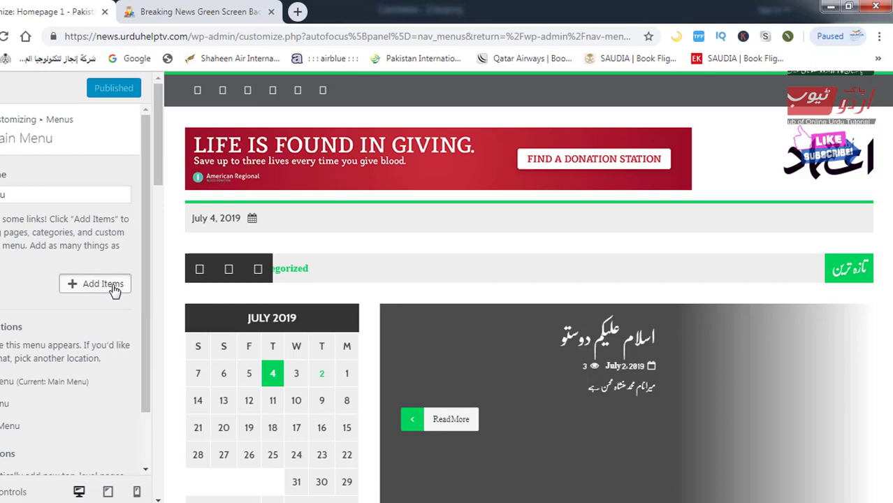
Step: Add the Home custom link to Main Menu and set its navigation label to "صفحہ اول"
{"action": "left_click", "coordinate": [102, 283]}
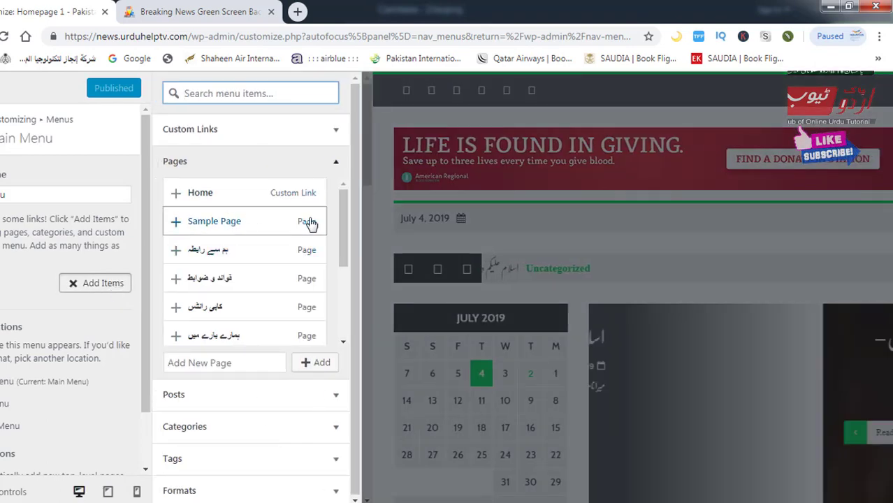
{"action": "left_click", "coordinate": [274, 194]}
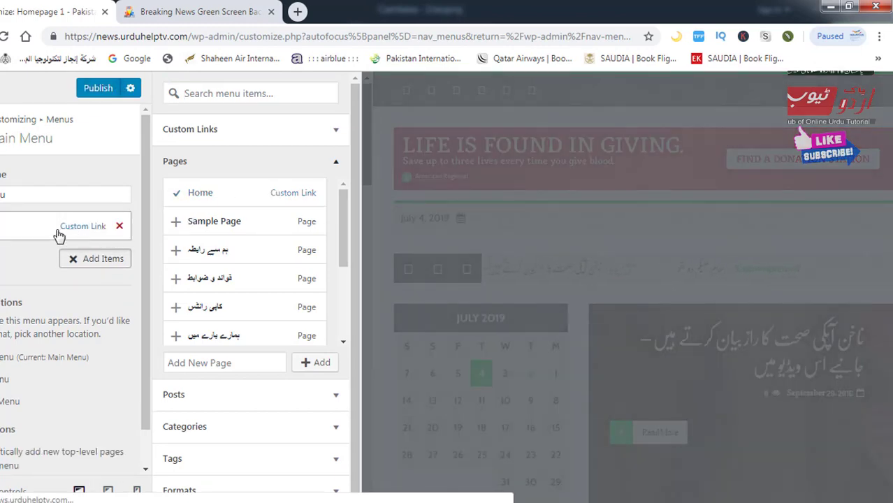
{"action": "left_click", "coordinate": [59, 235]}
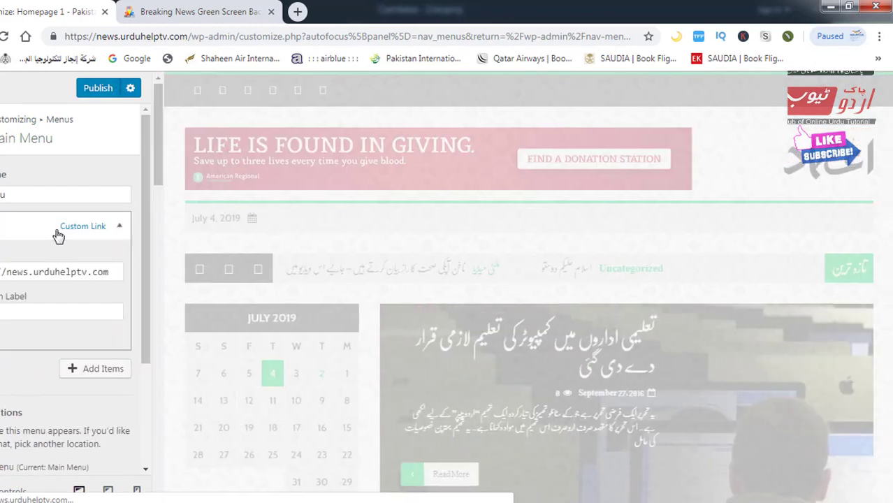
{"action": "left_click", "coordinate": [38, 312]}
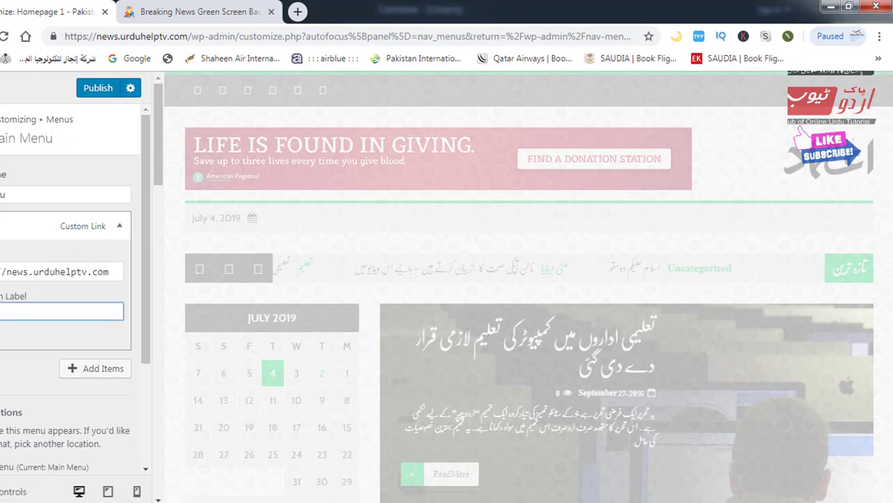
{"action": "type", "text": "صف"}
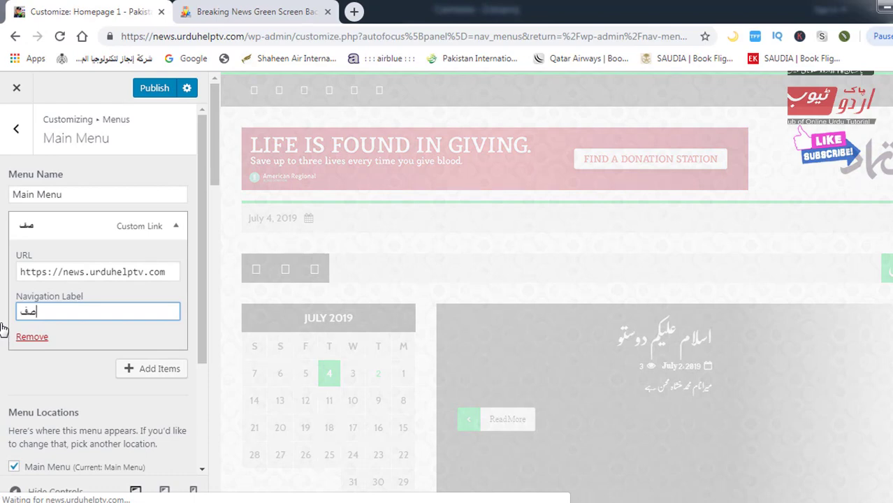
{"action": "type", "text": "حہ"}
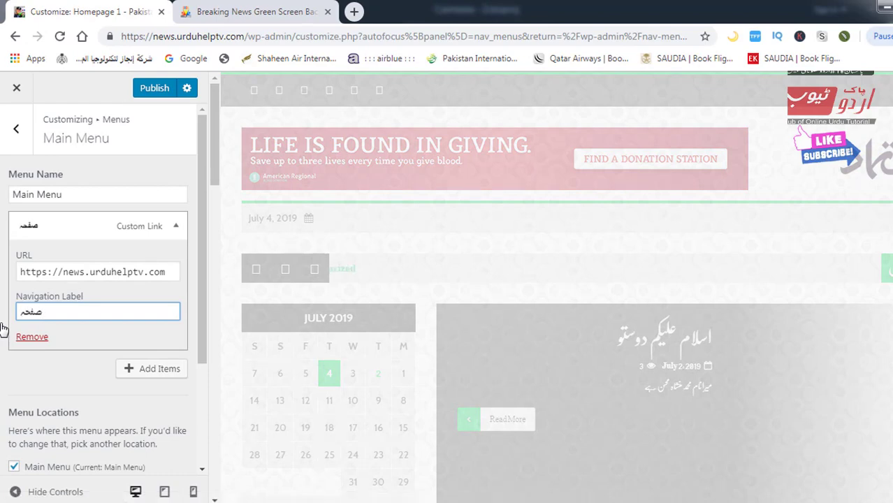
{"action": "type", "text": " اول"}
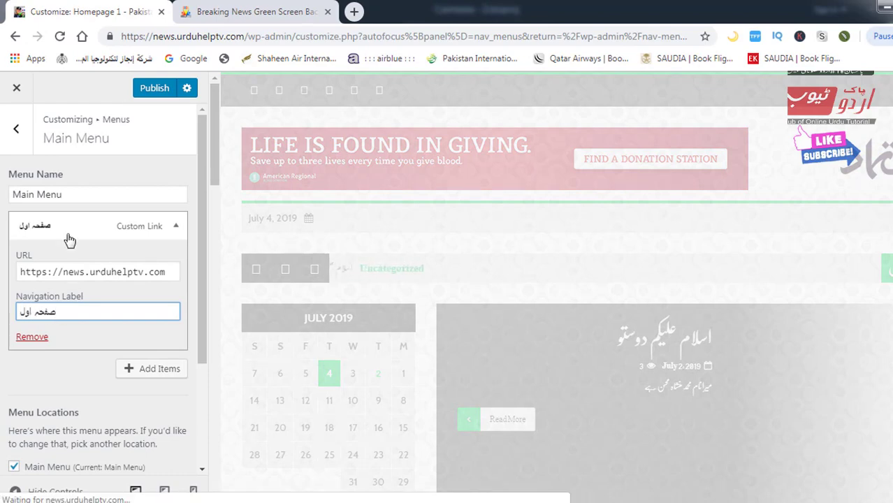
{"action": "left_click", "coordinate": [177, 228]}
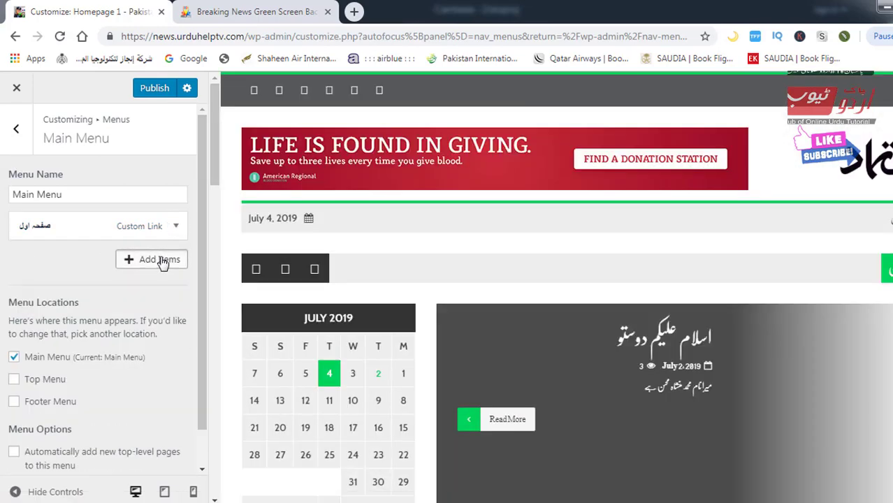
Step: Add the "اہم خبریں" and "بین الاقوامی خبریں" categories to Main Menu
{"action": "left_click", "coordinate": [160, 259]}
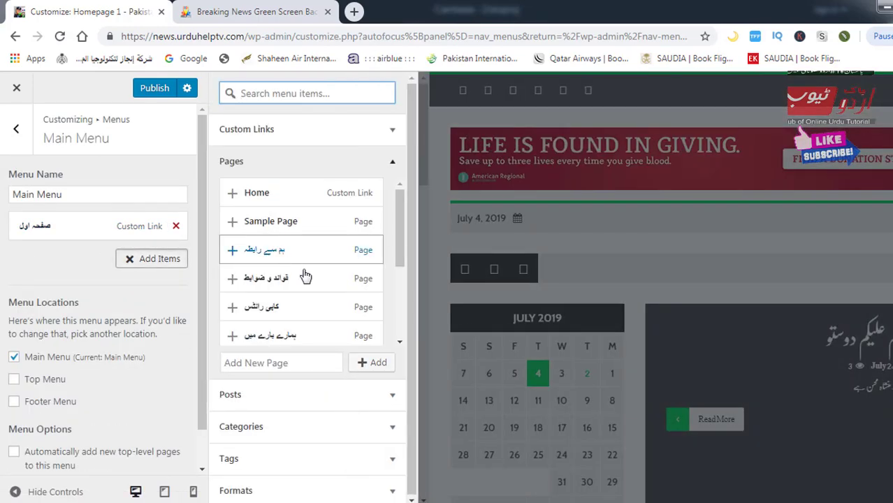
{"action": "scroll", "coordinate": [305, 275], "scroll_direction": "down", "scroll_amount": 3}
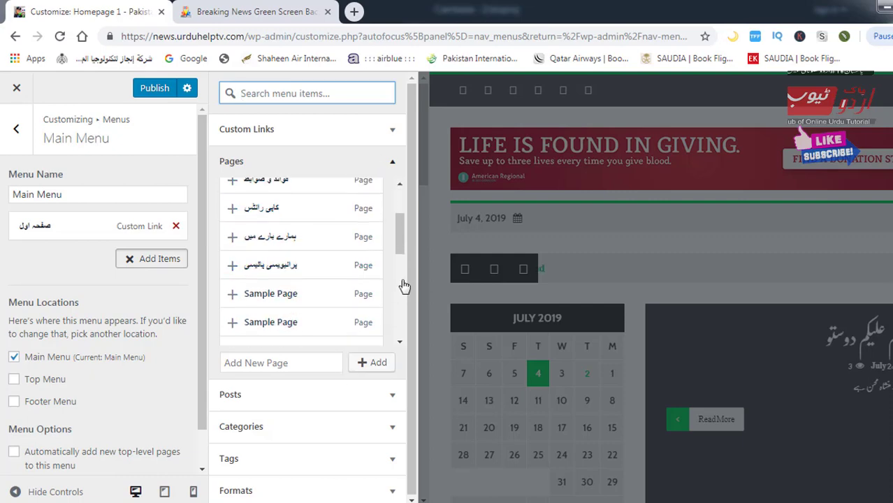
{"action": "scroll", "coordinate": [403, 287], "scroll_direction": "down", "scroll_amount": 3}
{"action": "left_click", "coordinate": [290, 440]}
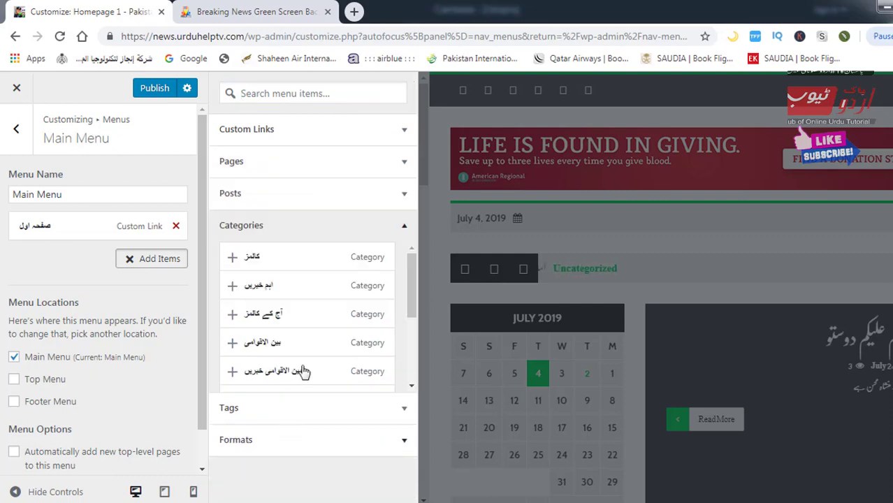
{"action": "left_click", "coordinate": [293, 285]}
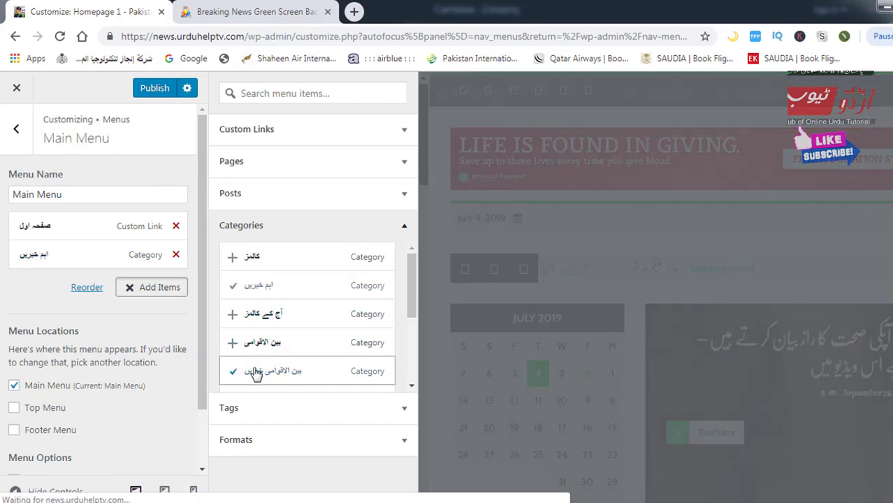
Step: Add the categories "پاکستان", "صحت", "تعلیم", "کھیل" and "کاروبار" to Main Menu in that order
{"action": "scroll", "coordinate": [297, 339], "scroll_direction": "down", "scroll_amount": 3}
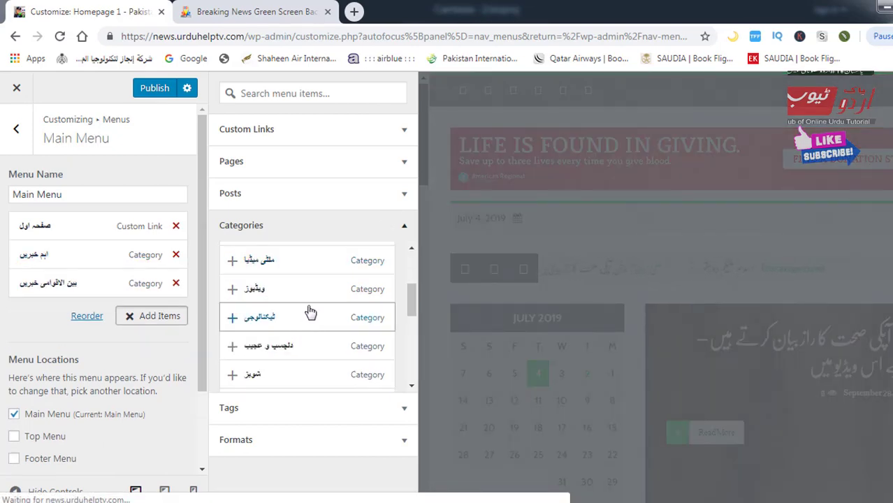
{"action": "scroll", "coordinate": [309, 313], "scroll_direction": "up", "scroll_amount": 1}
{"action": "scroll", "coordinate": [305, 318], "scroll_direction": "down", "scroll_amount": 1}
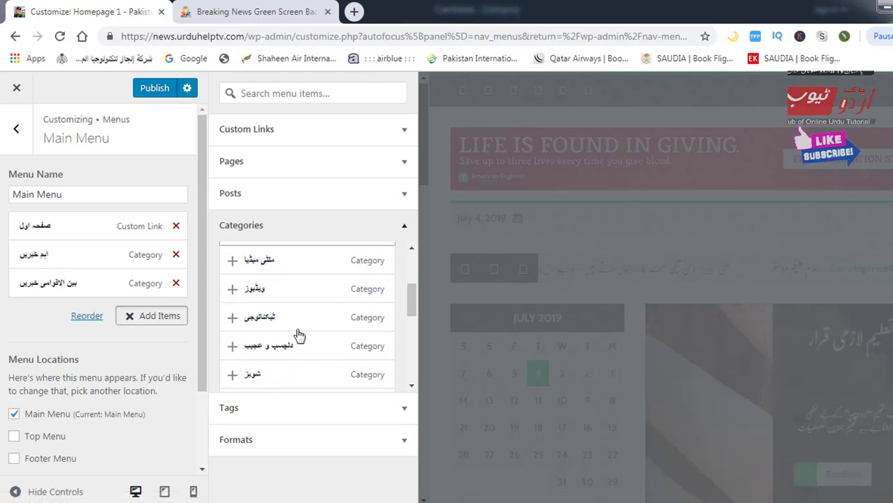
{"action": "scroll", "coordinate": [297, 335], "scroll_direction": "down", "scroll_amount": 3}
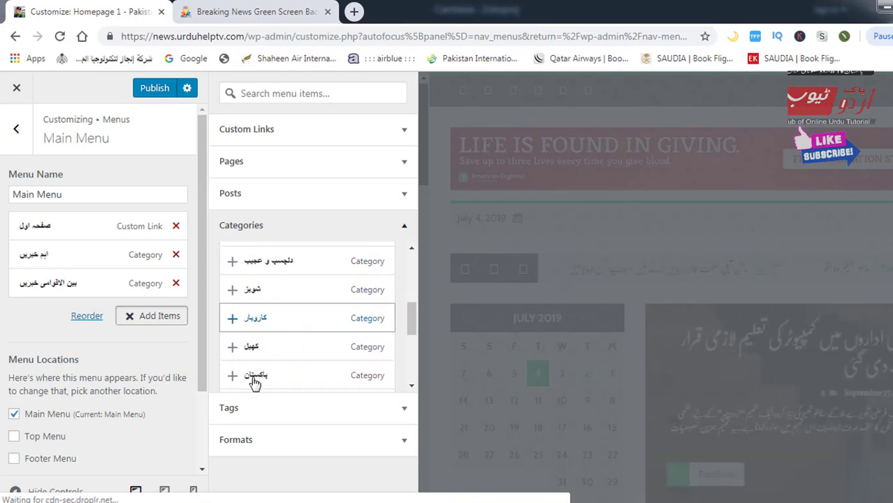
{"action": "scroll", "coordinate": [255, 381], "scroll_direction": "down", "scroll_amount": 2}
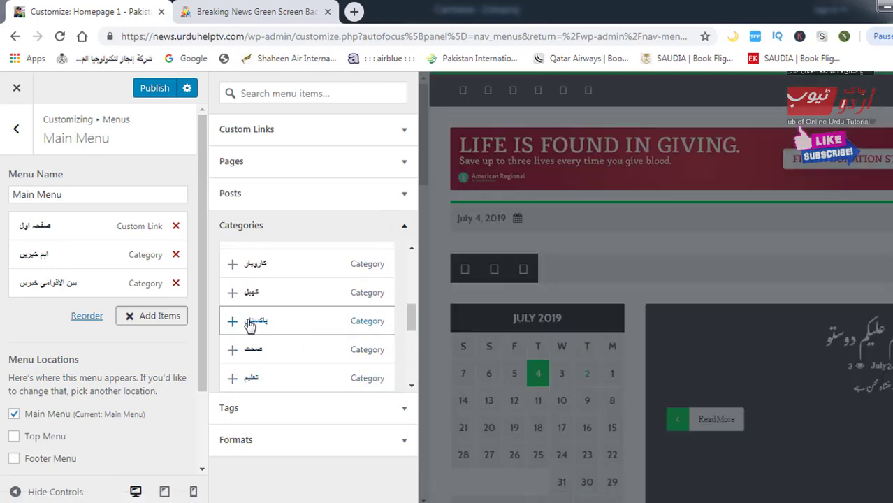
{"action": "left_click", "coordinate": [249, 323]}
{"action": "left_click", "coordinate": [275, 359]}
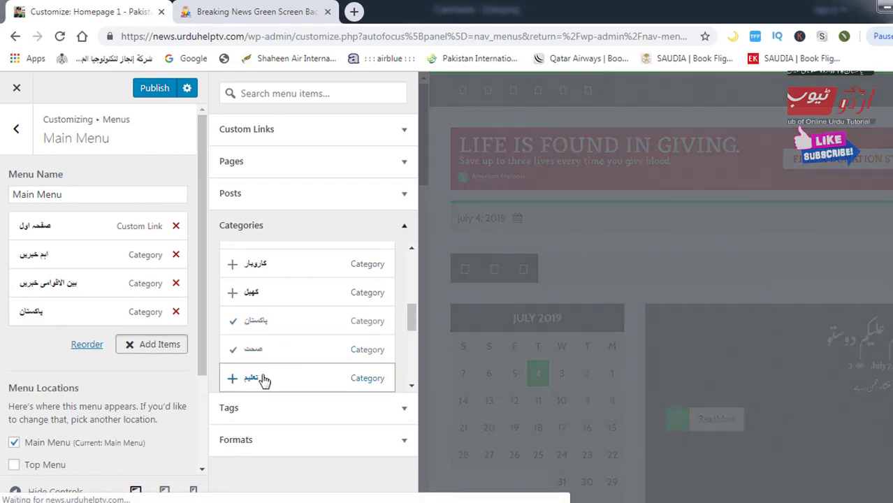
{"action": "left_click", "coordinate": [259, 377]}
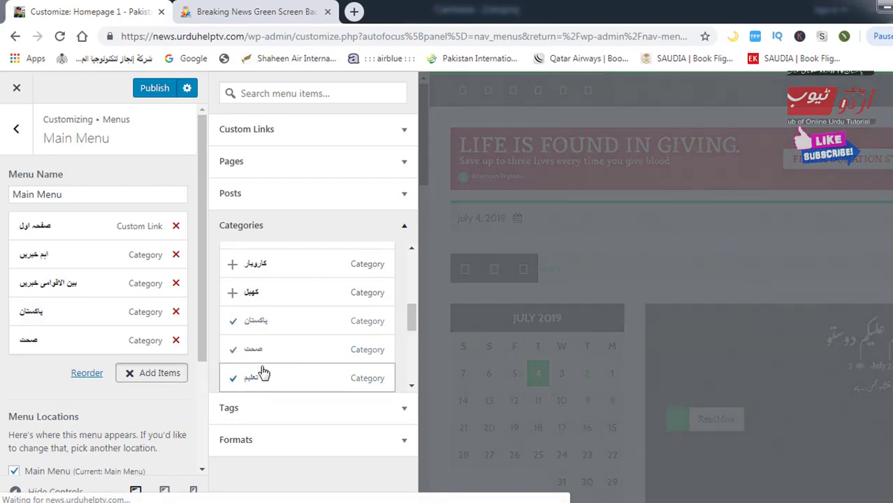
{"action": "left_click", "coordinate": [236, 263]}
Step: Add the "شو بز" category as the last item of Main Menu
{"action": "scroll", "coordinate": [328, 314], "scroll_direction": "down", "scroll_amount": 3}
{"action": "scroll", "coordinate": [318, 339], "scroll_direction": "down", "scroll_amount": 2}
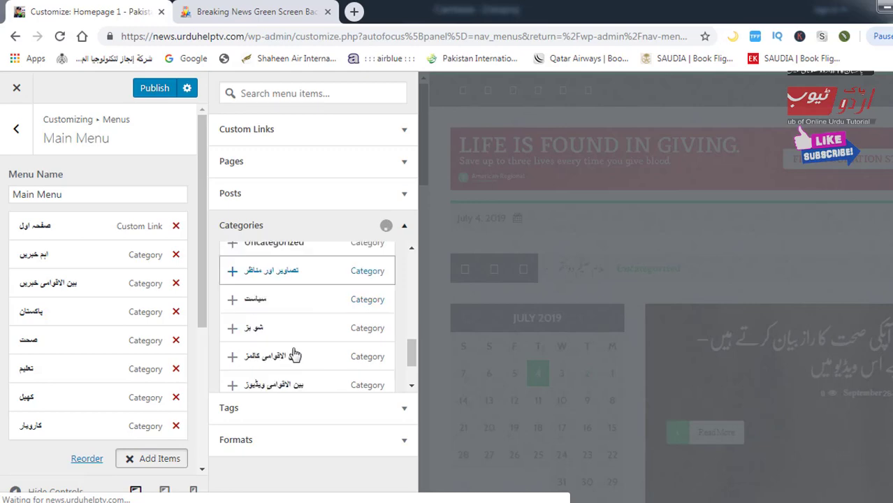
{"action": "left_click", "coordinate": [235, 312]}
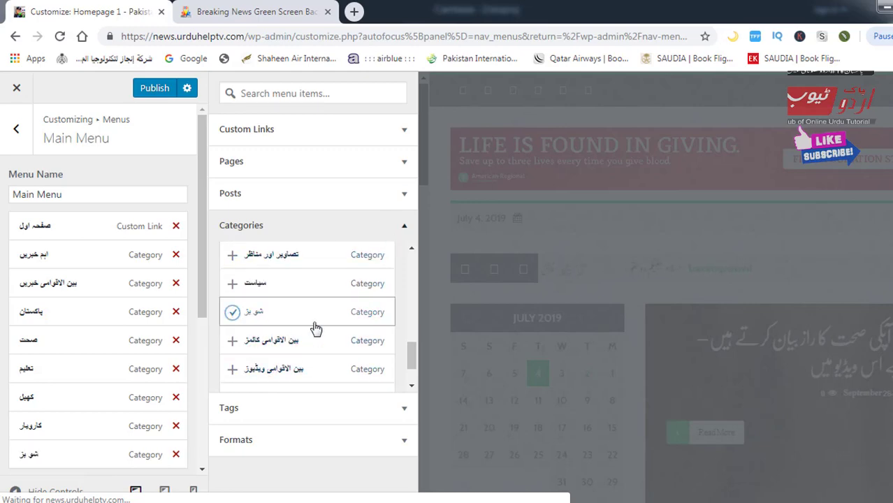
Step: Finish adding items, publish the Main Menu changes and close the live preview customizer
{"action": "left_click", "coordinate": [137, 348]}
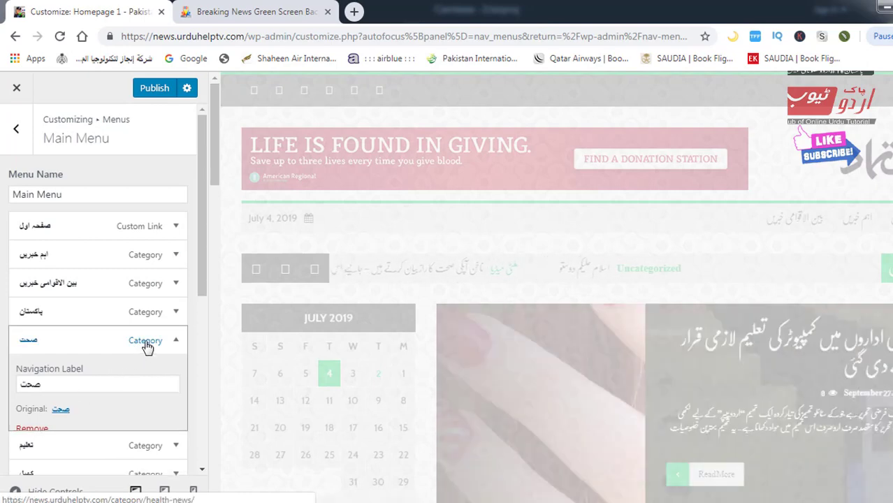
{"action": "left_click", "coordinate": [146, 345]}
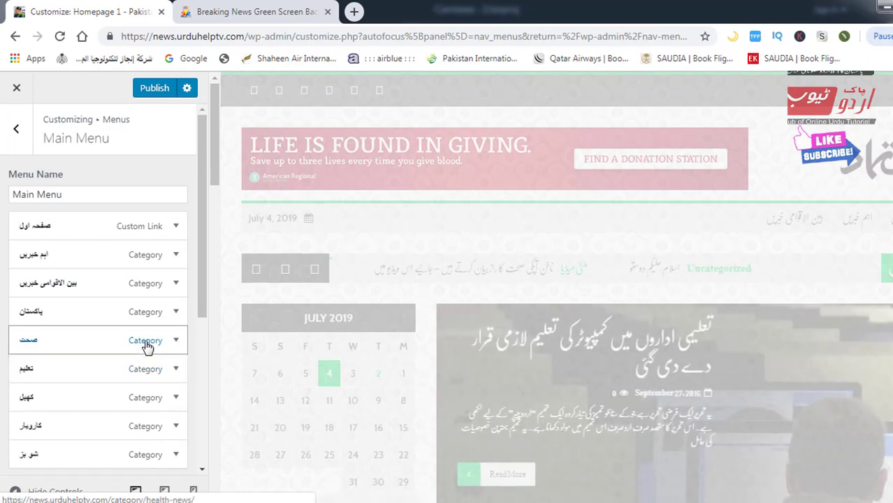
{"action": "left_click", "coordinate": [160, 92]}
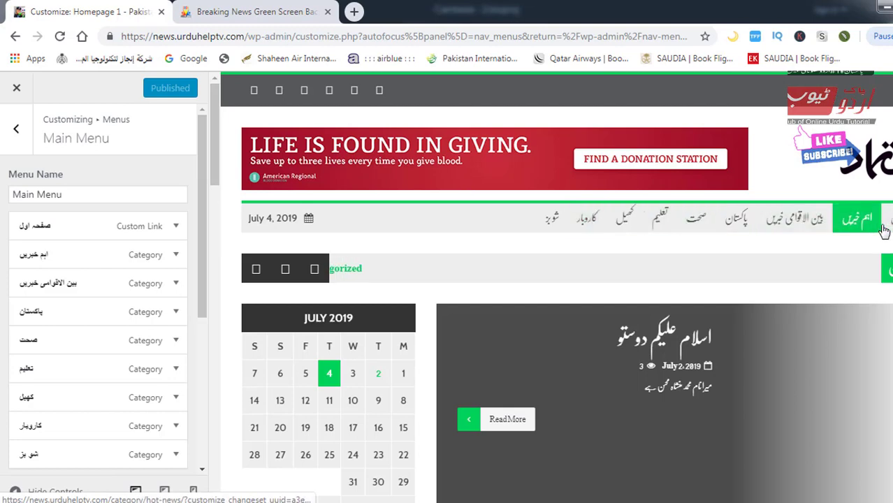
{"action": "left_click", "coordinate": [15, 92]}
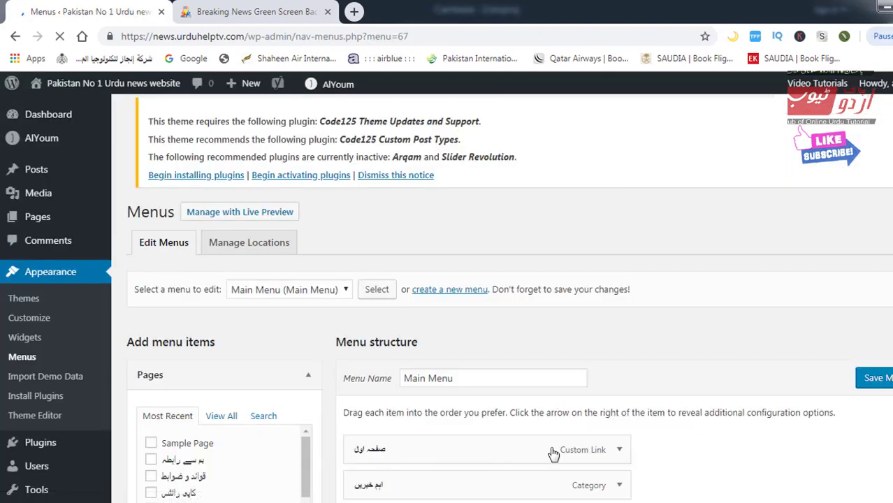
Step: Review the order of the Main Menu items and the display location settings in the menu editor
{"action": "scroll", "coordinate": [498, 444], "scroll_direction": "down", "scroll_amount": 3}
{"action": "left_click_drag", "start_coordinate": [482, 394], "coordinate": [484, 337]}
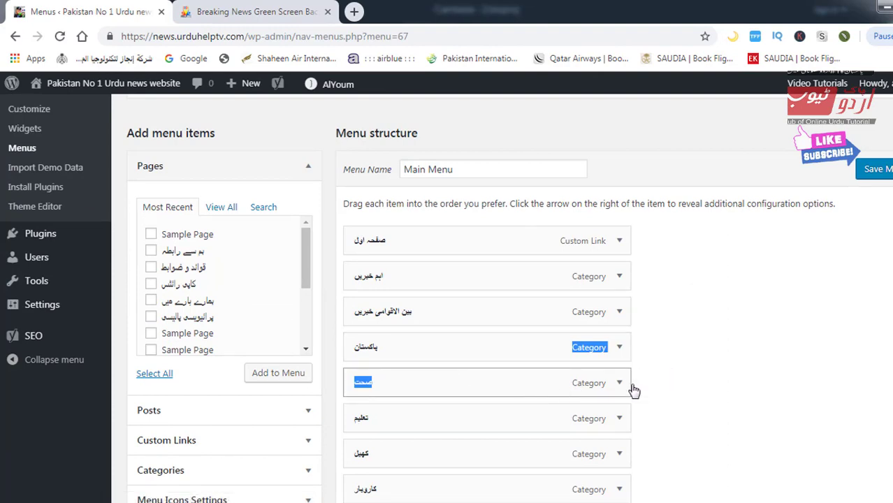
{"action": "left_click_drag", "start_coordinate": [736, 399], "coordinate": [450, 380]}
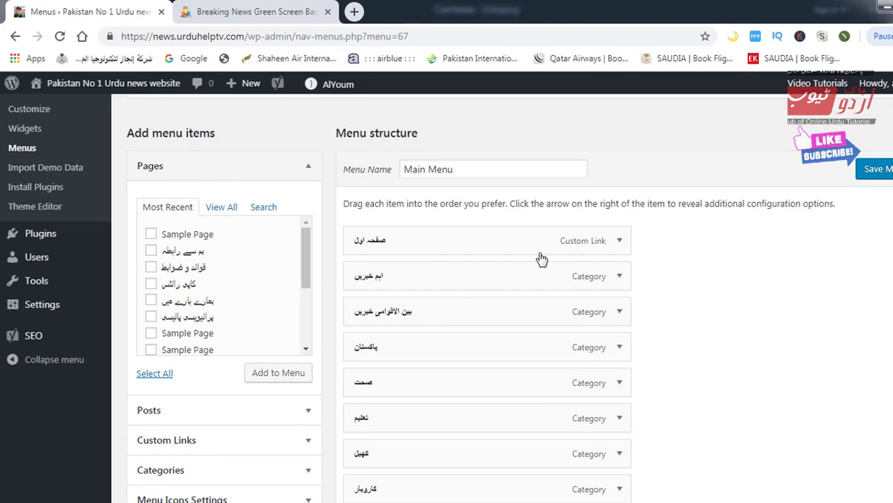
{"action": "left_click_drag", "start_coordinate": [507, 298], "coordinate": [510, 306]}
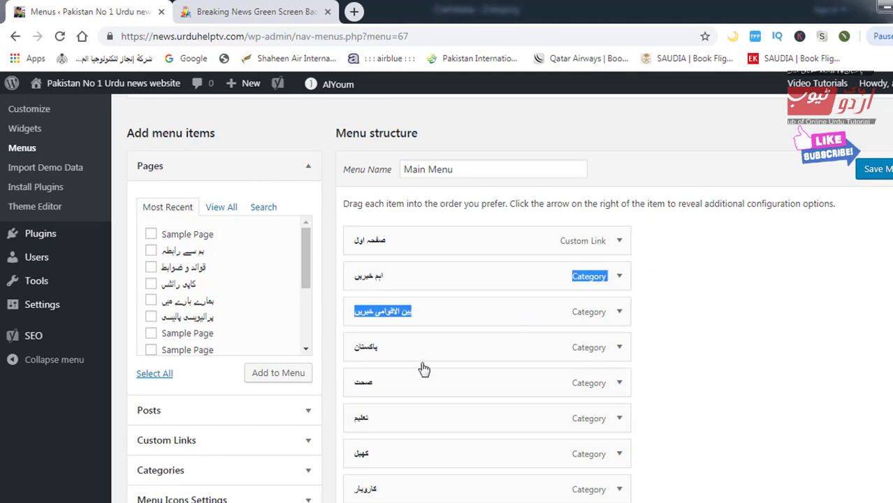
{"action": "scroll", "coordinate": [424, 370], "scroll_direction": "down", "scroll_amount": 3}
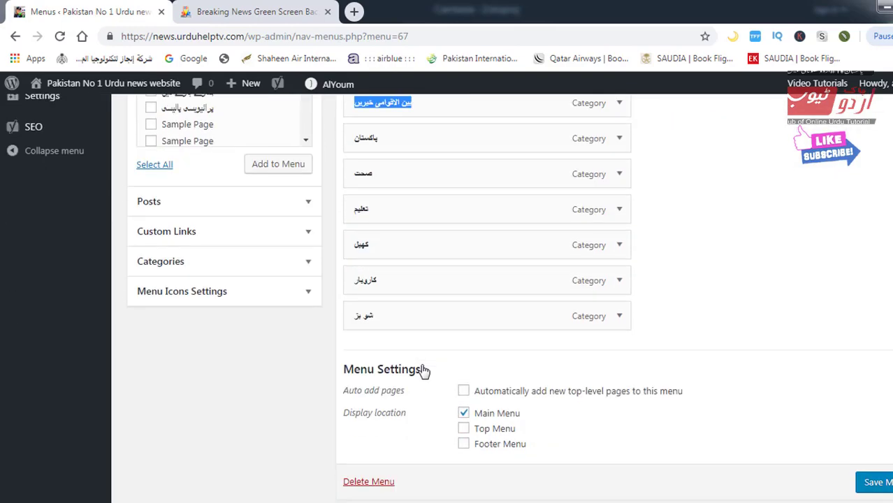
{"action": "scroll", "coordinate": [424, 370], "scroll_direction": "up", "scroll_amount": 10}
Step: Open the live news site in a new browser tab and switch to it
{"action": "left_click", "coordinate": [253, 13]}
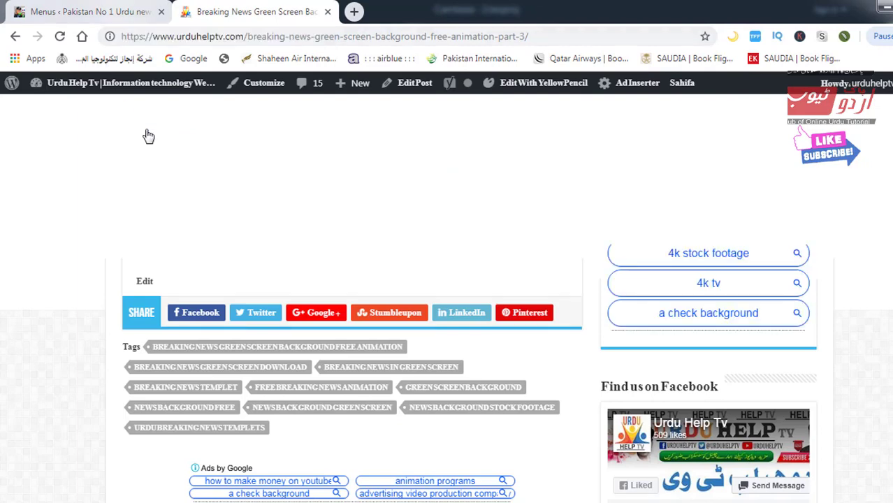
{"action": "left_click", "coordinate": [104, 14]}
{"action": "mouse_move", "coordinate": [60, 88]}
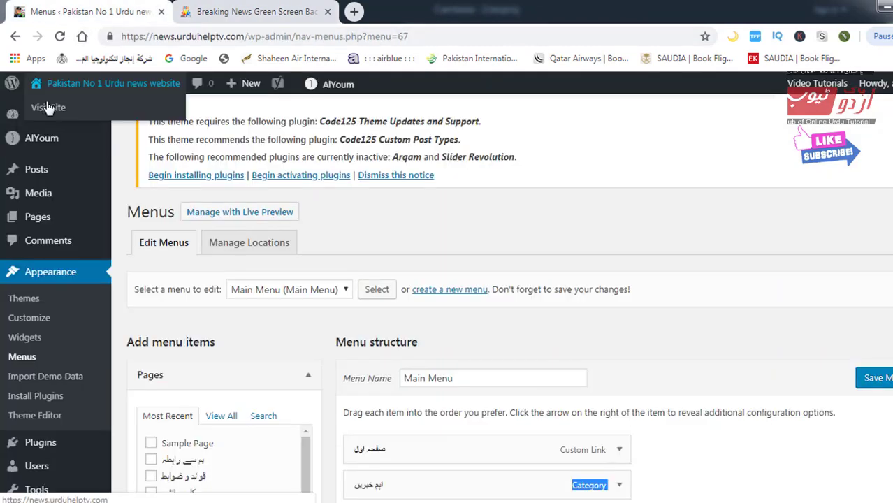
{"action": "right_click", "coordinate": [49, 113]}
{"action": "left_click", "coordinate": [70, 122]}
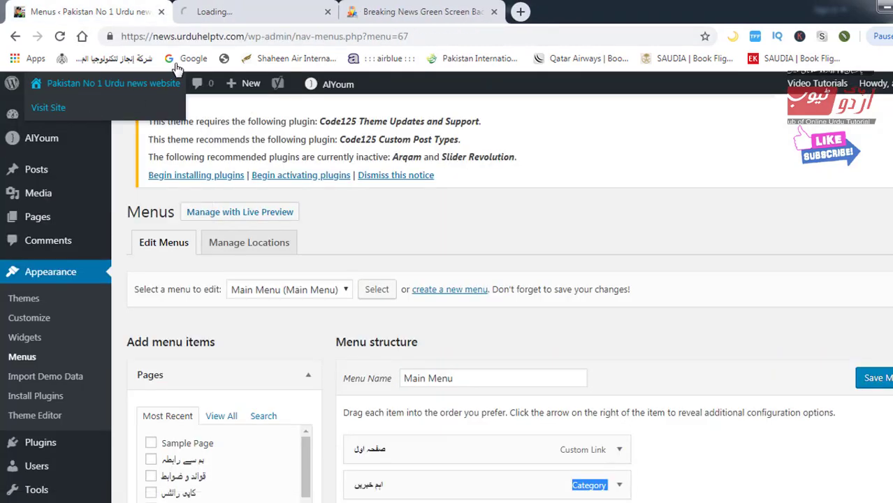
{"action": "left_click", "coordinate": [241, 9]}
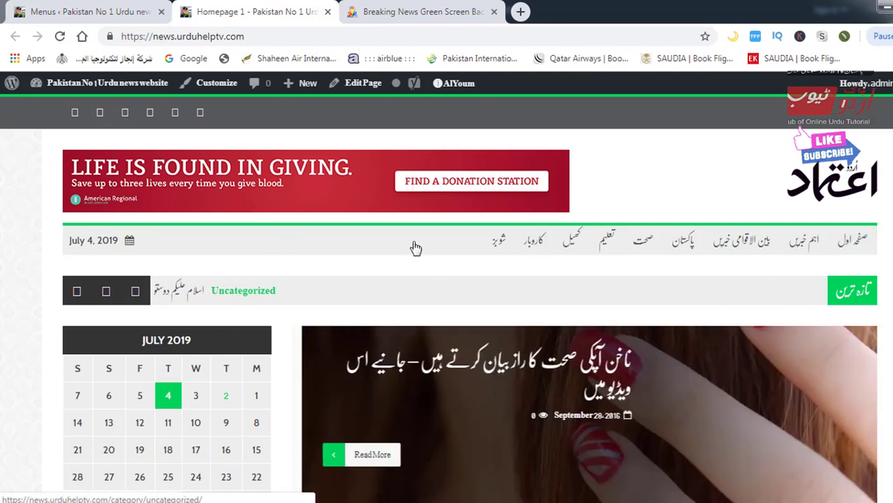
Step: Examine the live homepage from header to footer, including the main menu, news ticker, slider and article sections
{"action": "scroll", "coordinate": [669, 405], "scroll_direction": "down", "scroll_amount": 10}
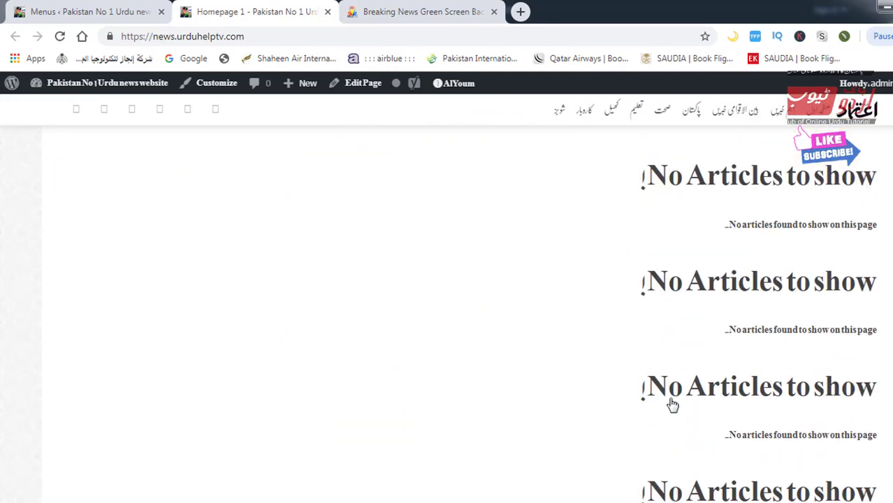
{"action": "scroll", "coordinate": [669, 404], "scroll_direction": "down", "scroll_amount": 5}
{"action": "scroll", "coordinate": [669, 404], "scroll_direction": "up", "scroll_amount": 10}
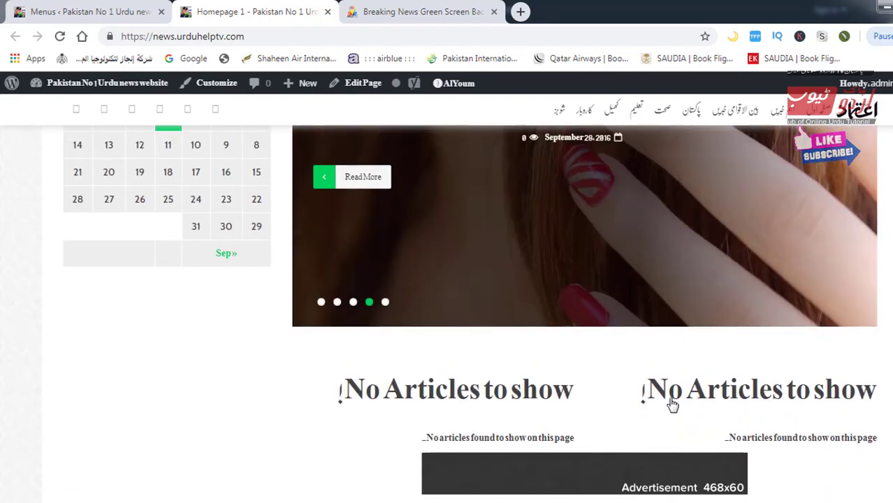
{"action": "scroll", "coordinate": [672, 405], "scroll_direction": "up", "scroll_amount": 5}
{"action": "scroll", "coordinate": [131, 293], "scroll_direction": "down", "scroll_amount": 3}
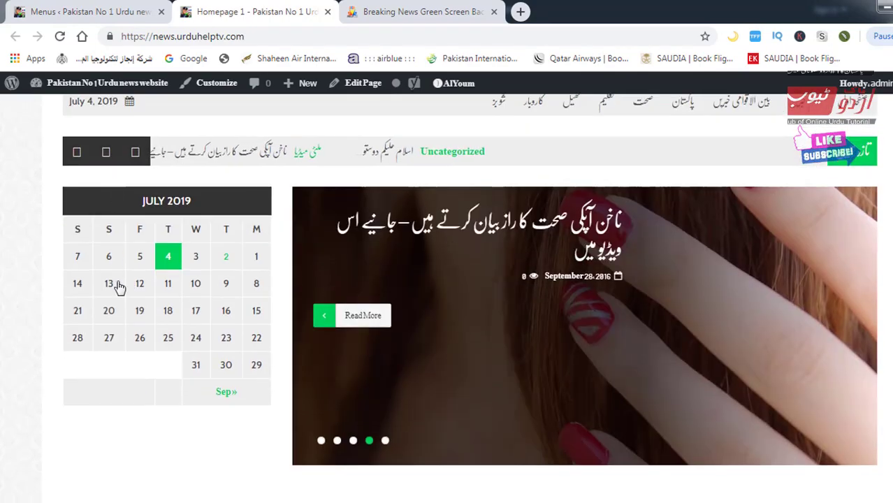
{"action": "scroll", "coordinate": [855, 257], "scroll_direction": "up", "scroll_amount": 3}
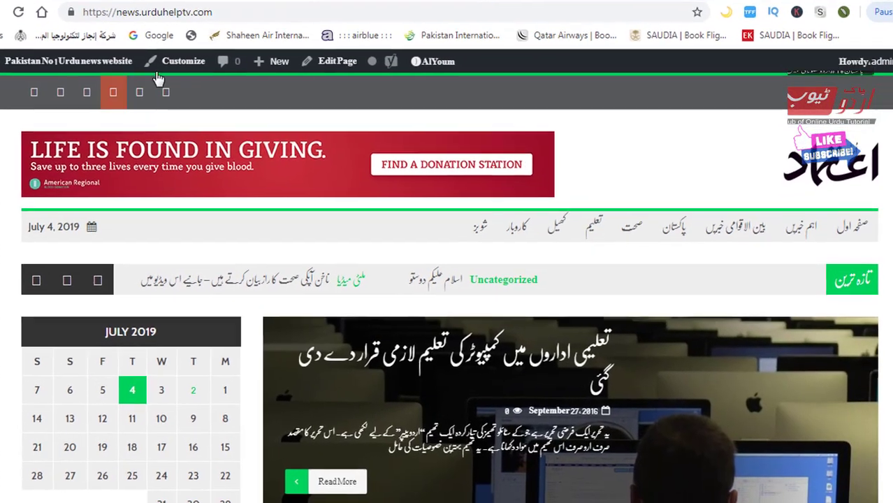
{"action": "scroll", "coordinate": [803, 255], "scroll_direction": "down", "scroll_amount": 15}
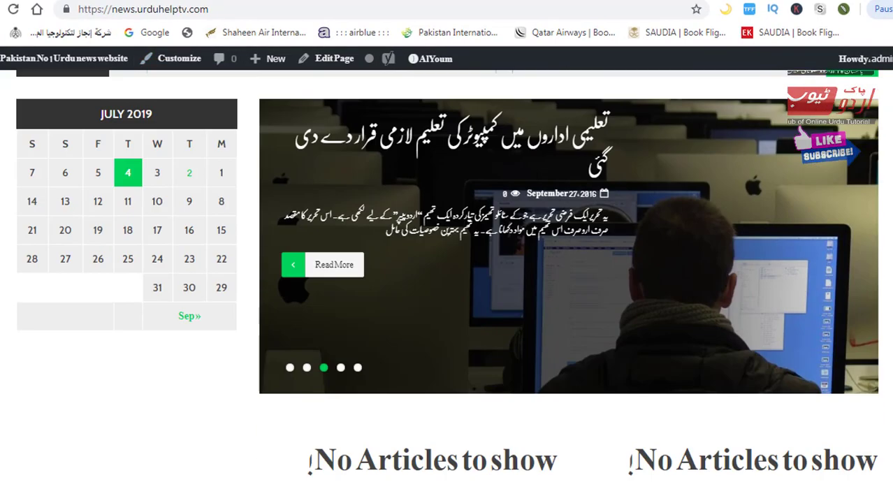
{"action": "scroll", "coordinate": [726, 457], "scroll_direction": "up", "scroll_amount": 8}
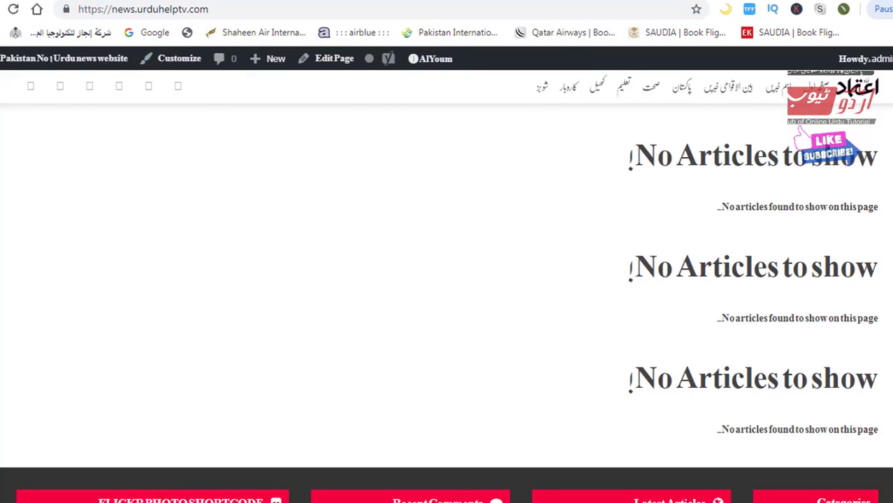
{"action": "scroll", "coordinate": [385, 285], "scroll_direction": "up", "scroll_amount": 4}
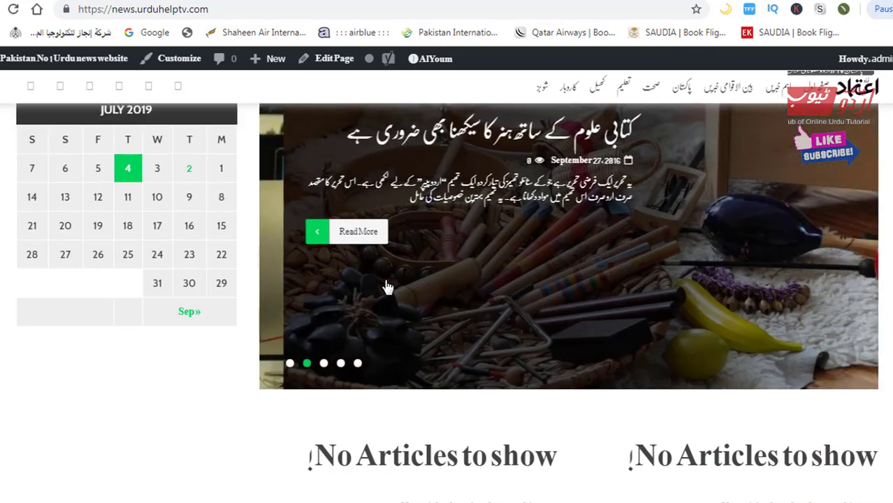
{"action": "scroll", "coordinate": [595, 404], "scroll_direction": "up", "scroll_amount": 5}
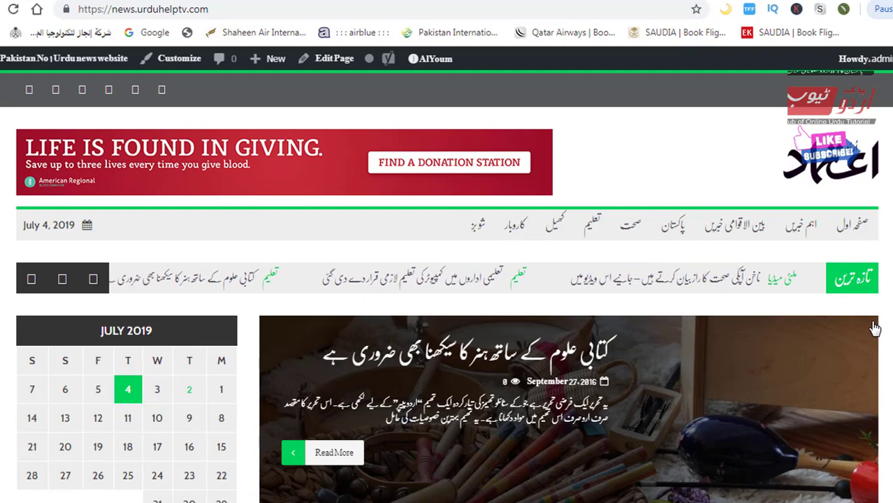
{"action": "scroll", "coordinate": [874, 328], "scroll_direction": "down", "scroll_amount": 1}
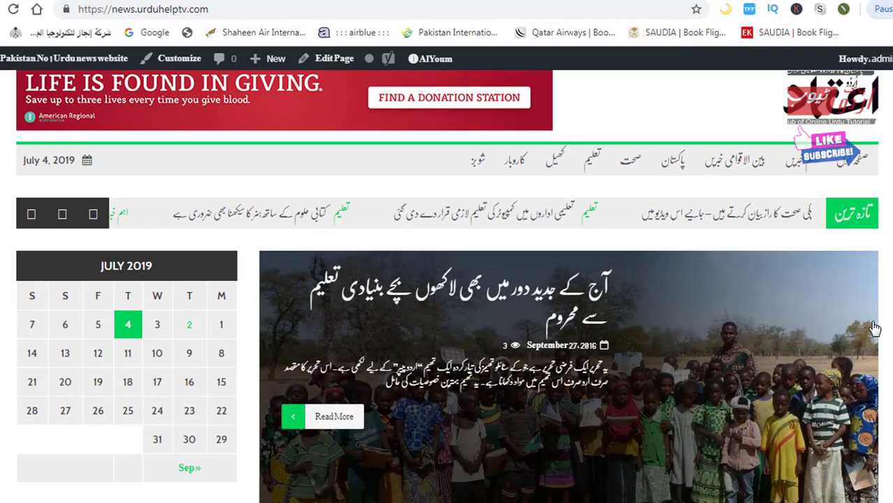